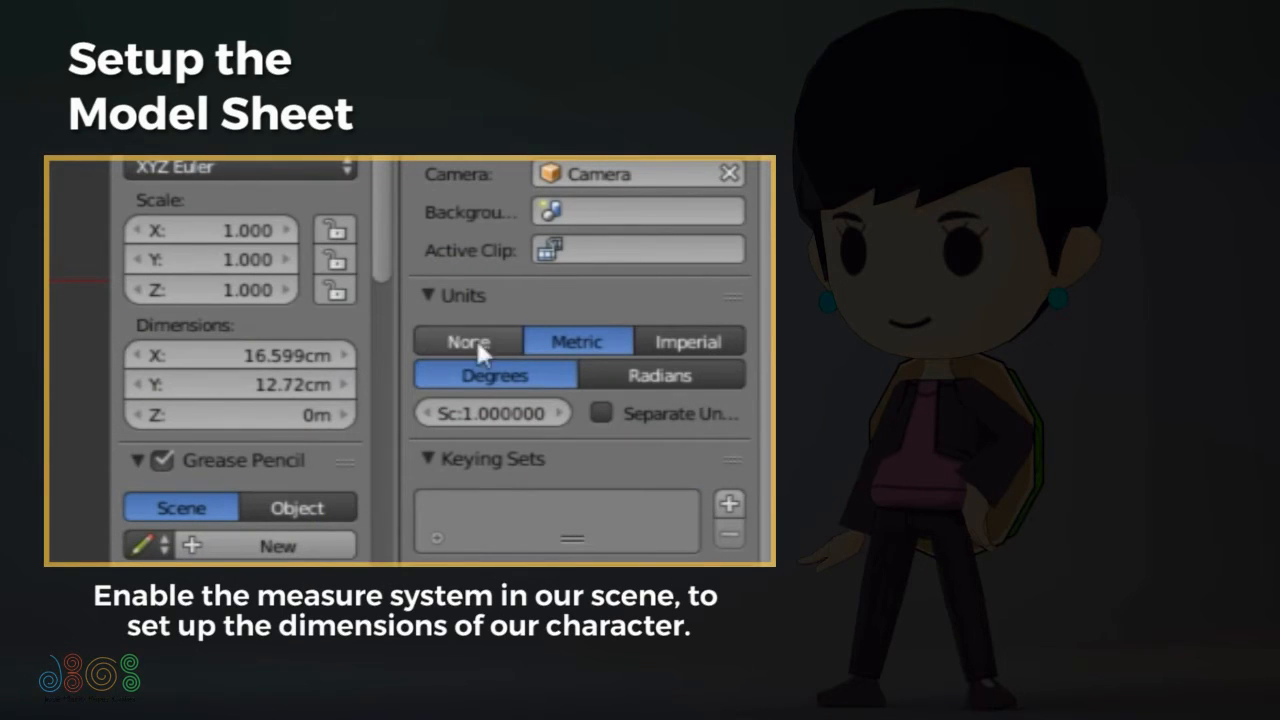
- Set the scene units to Metric and scale the joined character sketch to about 2.32 m by 1.78 m
{"action": "left_click", "coordinate": [470, 341]}
{"action": "left_click", "coordinate": [538, 338]}
{"action": "key", "text": "s"}
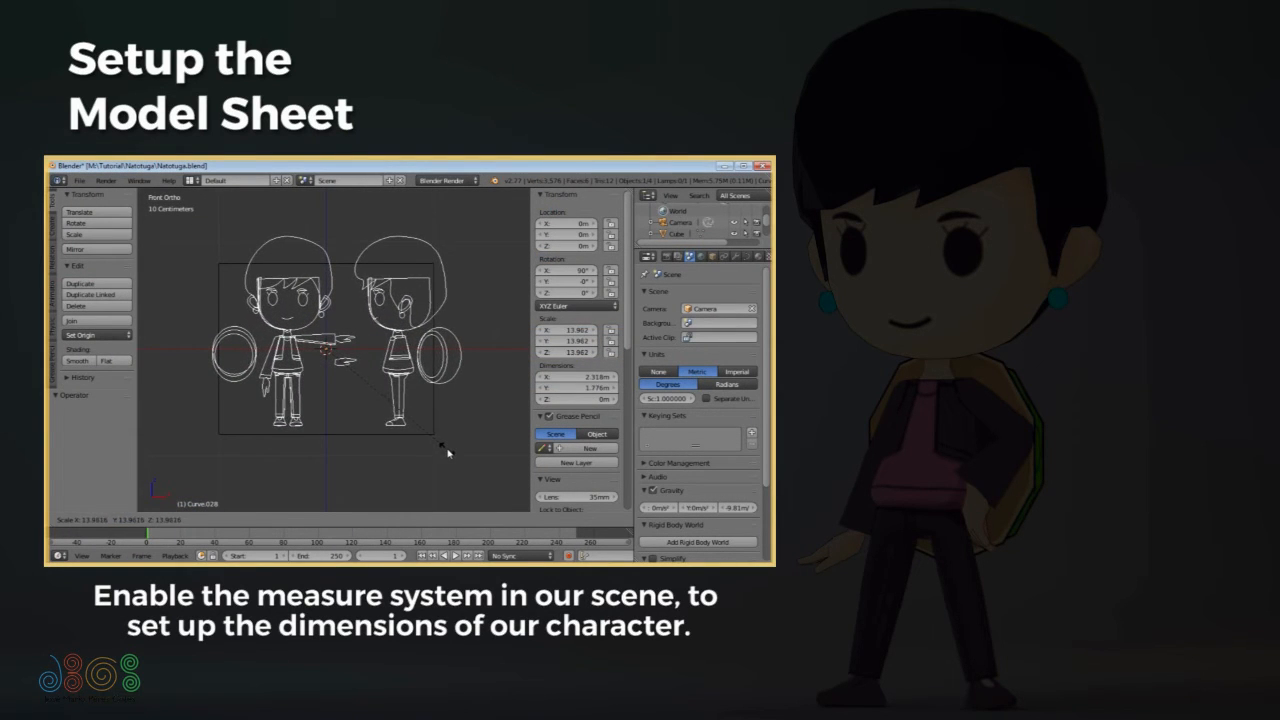
{"action": "left_click", "coordinate": [448, 453]}
- Set the joined sketch's origin using the Bounds Center option and scale the sketch about it
{"action": "key", "text": "ctrl+alt+shift+c"}
{"action": "left_click", "coordinate": [294, 405]}
{"action": "key", "text": "F6"}
{"action": "left_click", "coordinate": [432, 438]}
{"action": "left_click", "coordinate": [433, 412]}
{"action": "left_click", "coordinate": [101, 449]}
{"action": "left_click", "coordinate": [101, 424]}
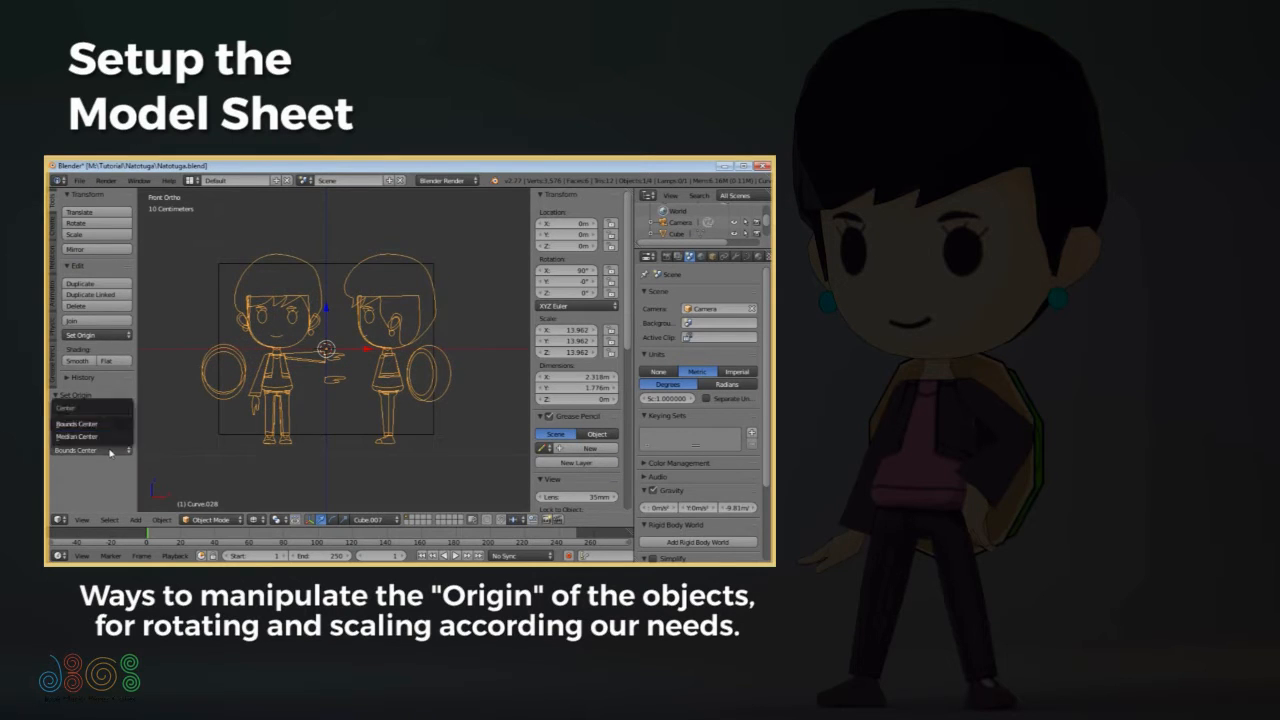
{"action": "key", "text": "s"}
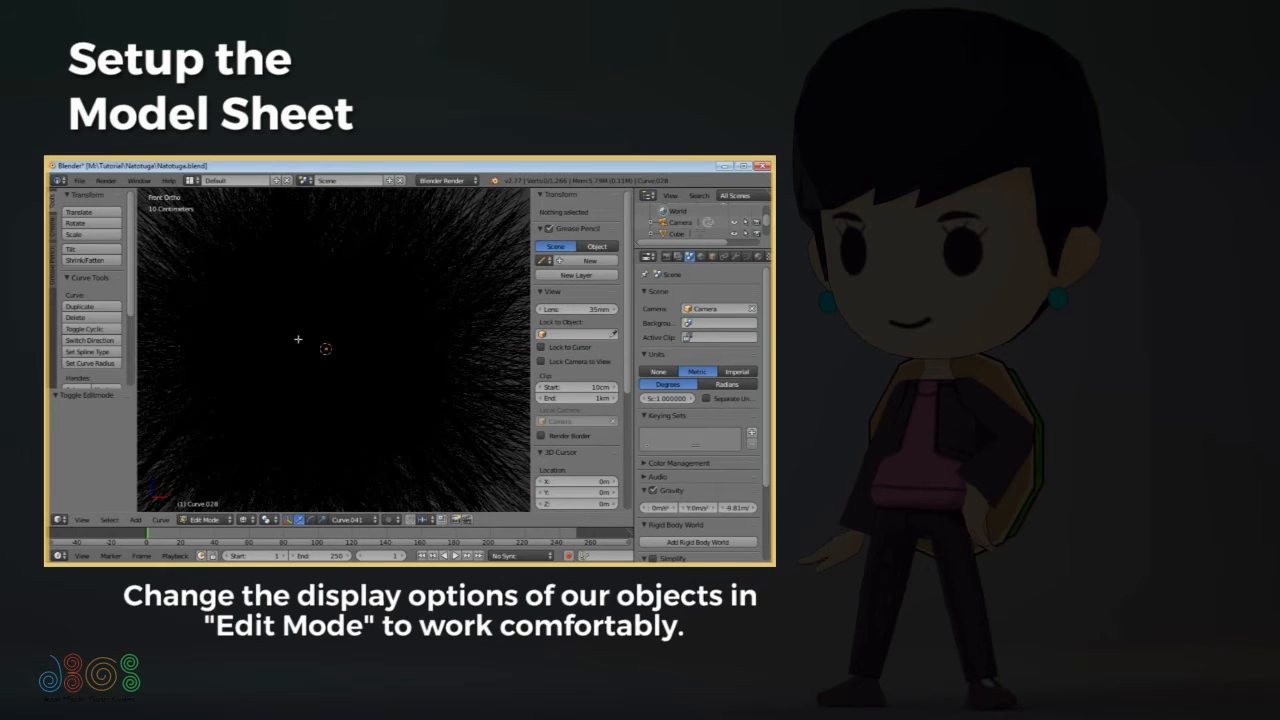
- Turn off the display of the sketch's curve normals in Edit Mode
{"action": "scroll", "coordinate": [563, 449], "scroll_direction": "down", "scroll_amount": 5}
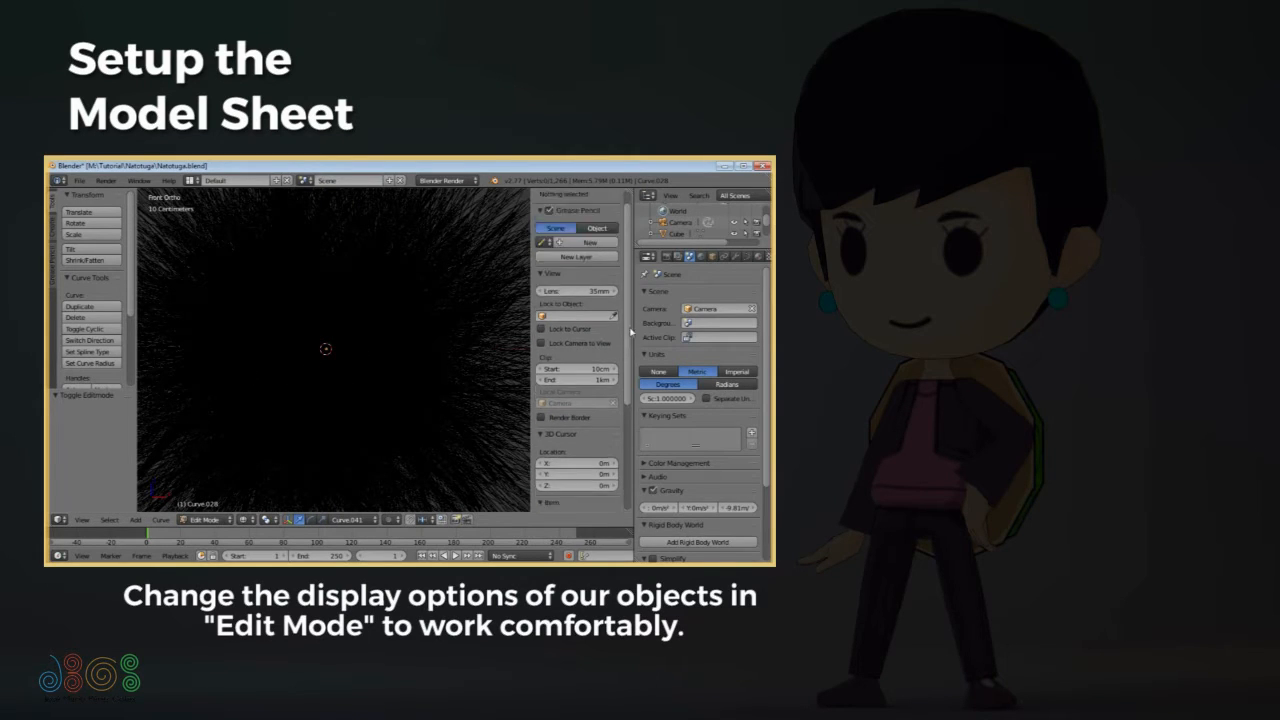
{"action": "left_click", "coordinate": [585, 462]}
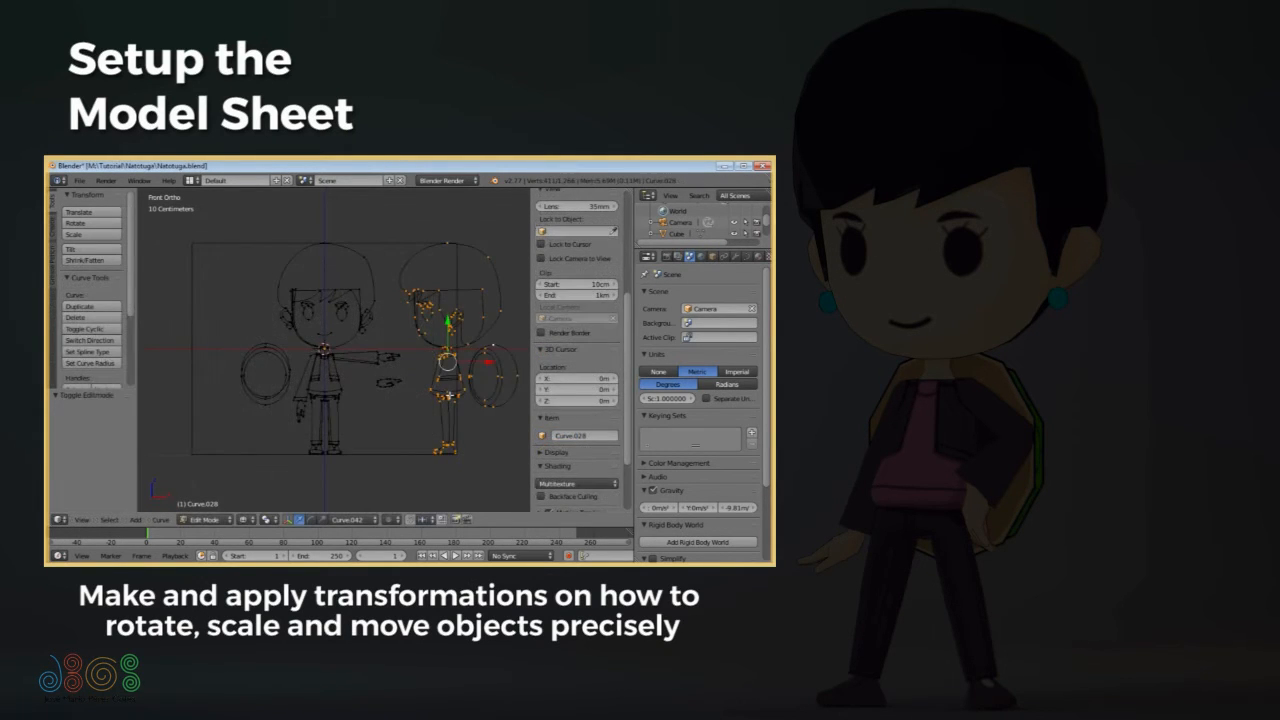
- Rotate the selected side view of the character 90° about Z and move it along X towards the front view
{"action": "type", "text": "90"}
{"action": "key", "text": "Return"}
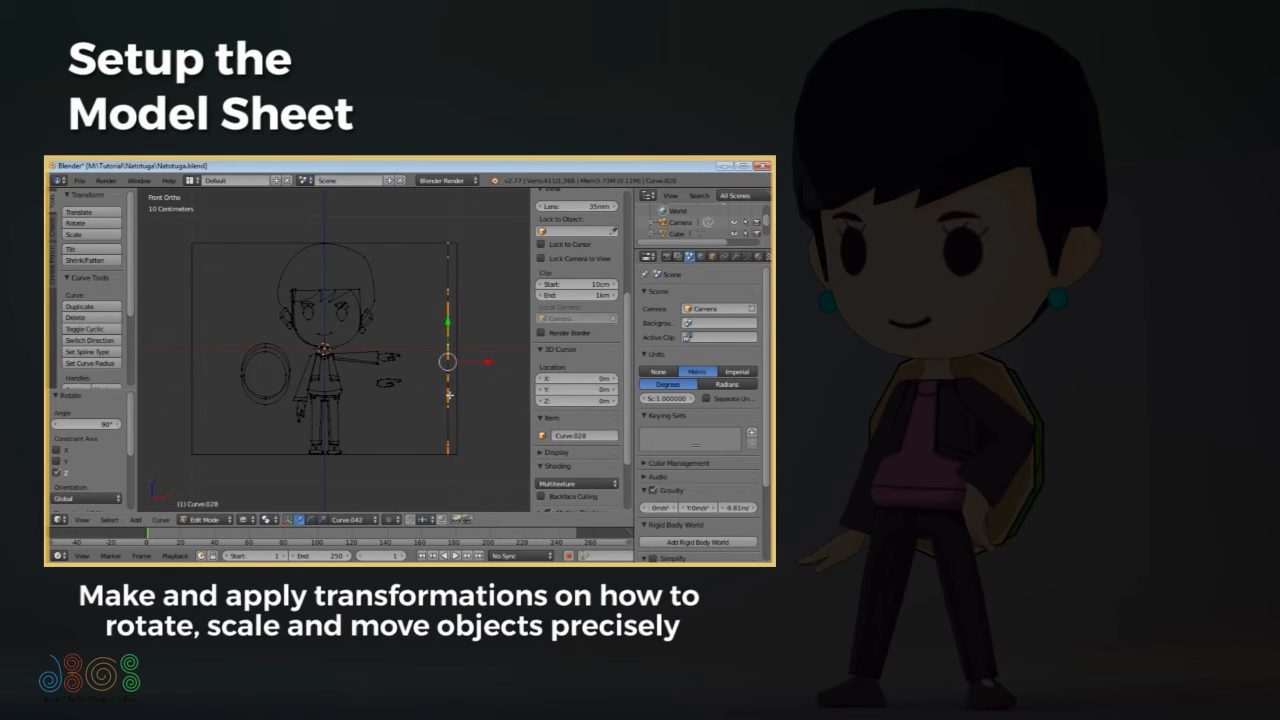
{"action": "key", "text": "g"}
{"action": "key", "text": "x"}
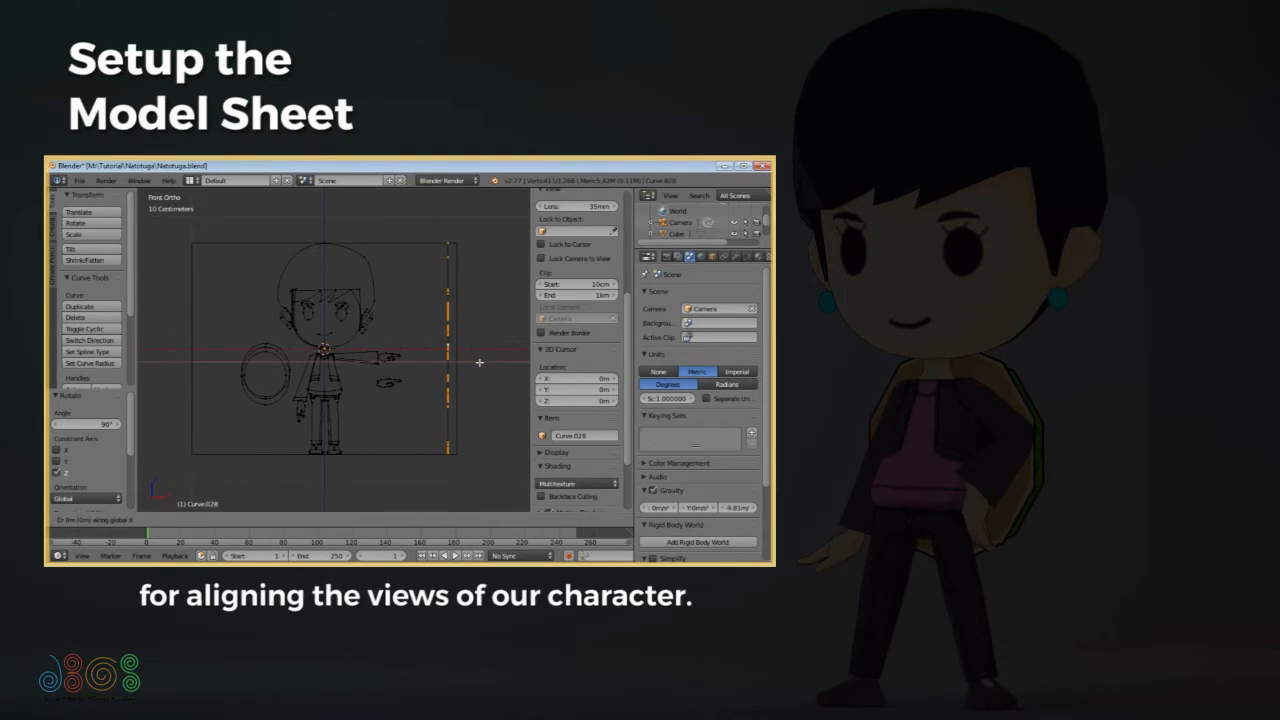
{"action": "left_click", "coordinate": [356, 378]}
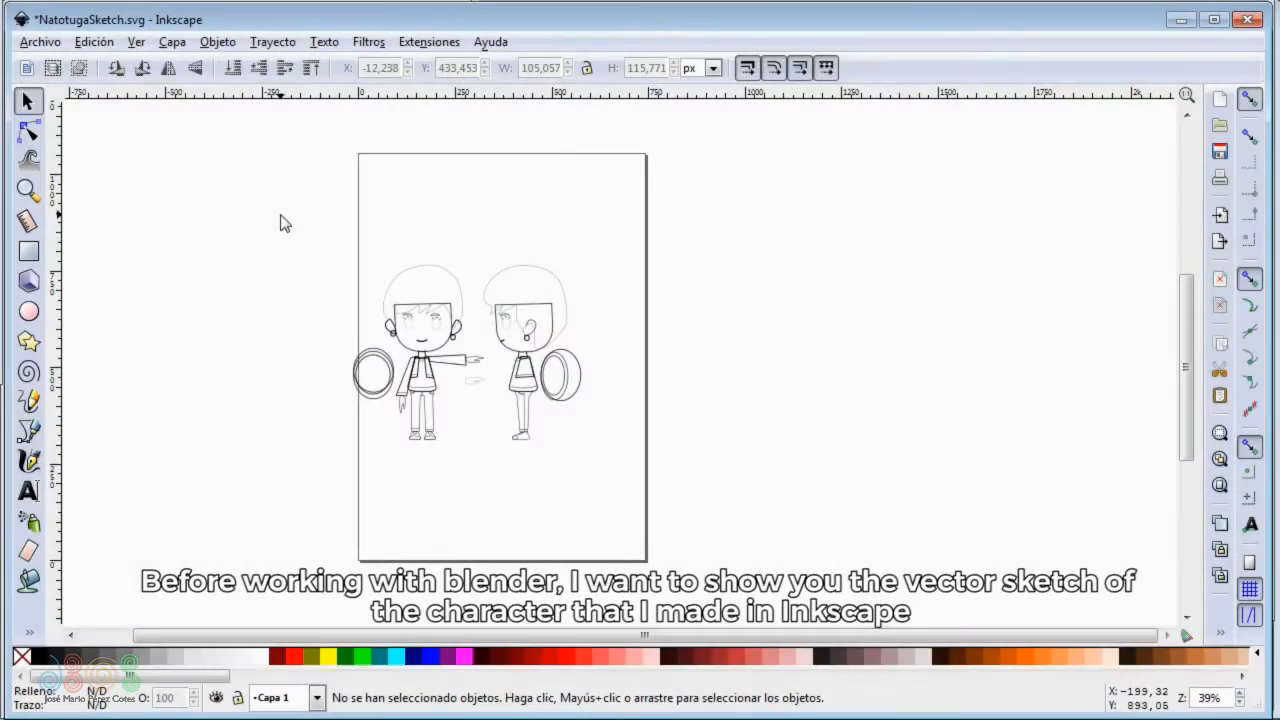
- Switch to Inkscape and examine the front and side views of the NatotugaSketch.svg character sketch and its file in the file explorer
{"action": "left_click_drag", "start_coordinate": [280, 214], "coordinate": [649, 486]}
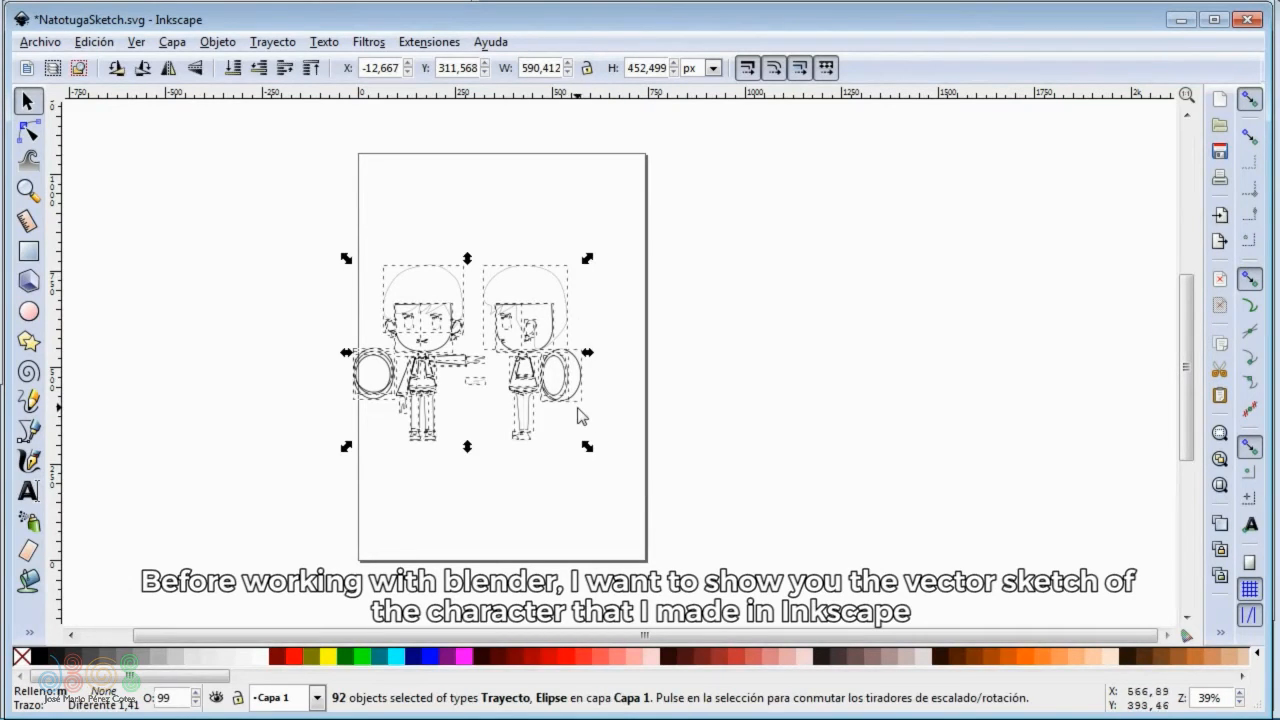
{"action": "key", "text": "3"}
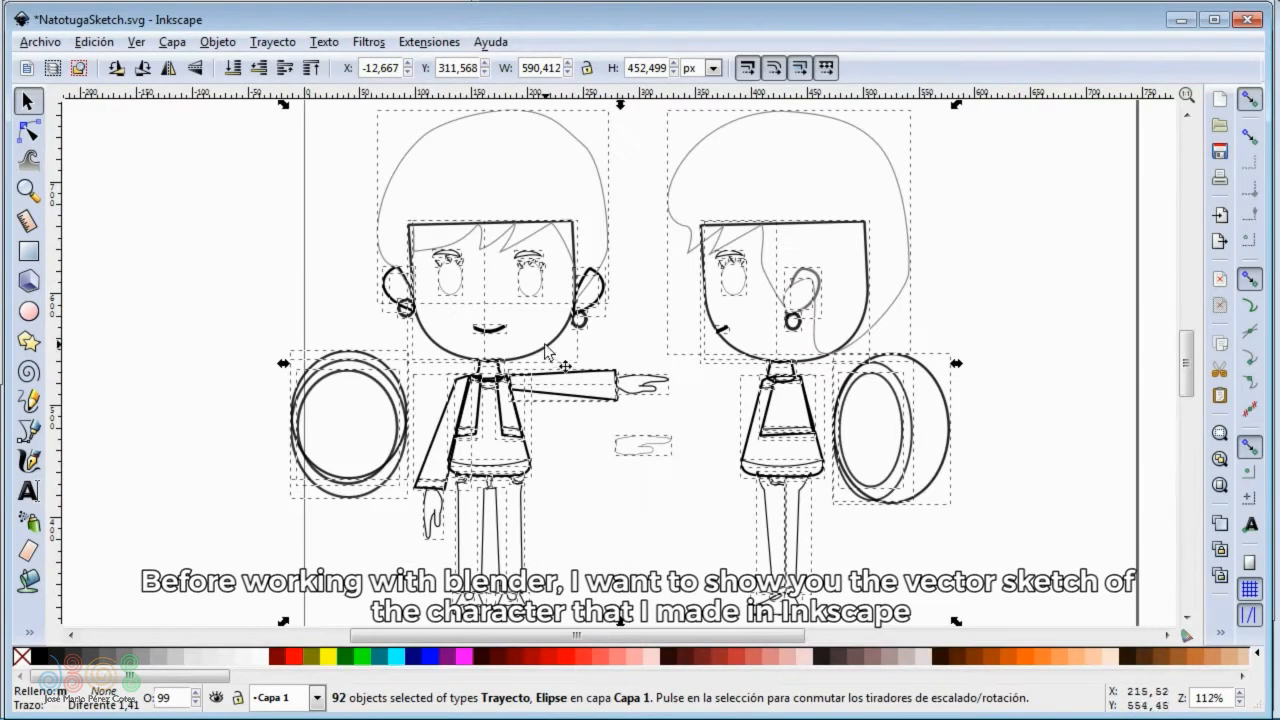
{"action": "left_click", "coordinate": [270, 288]}
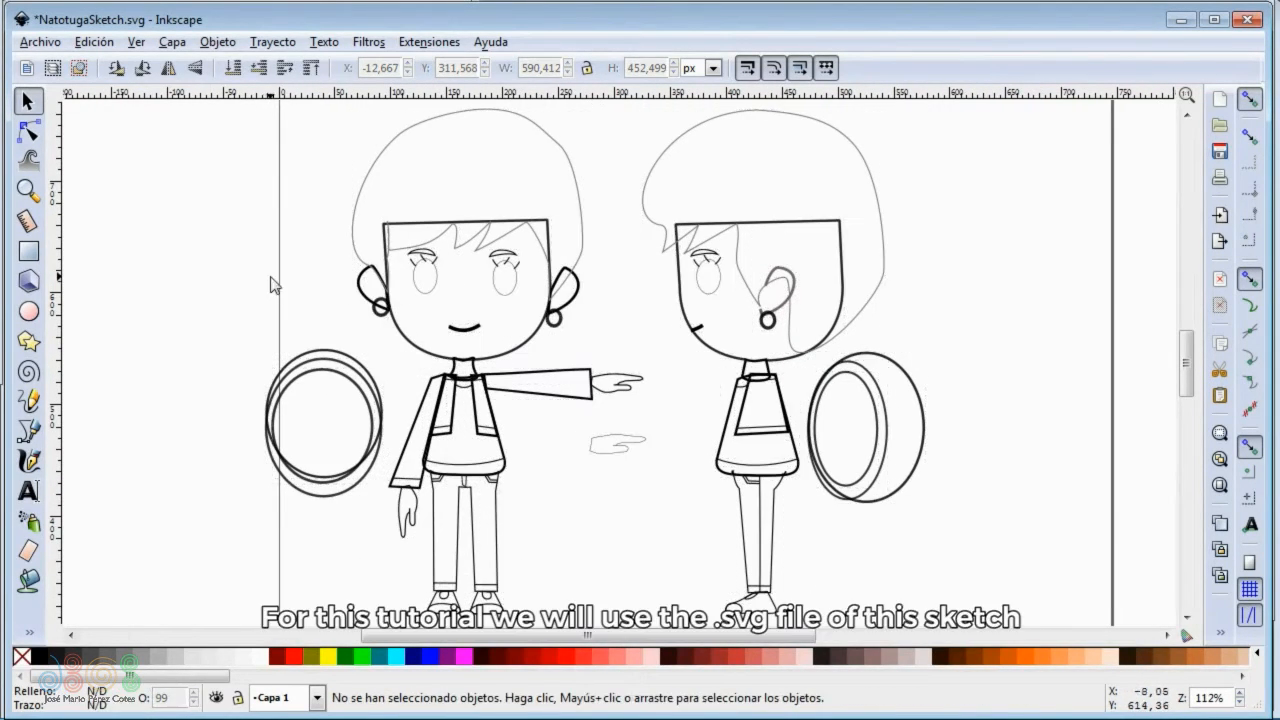
{"action": "key", "text": "alt+Tab"}
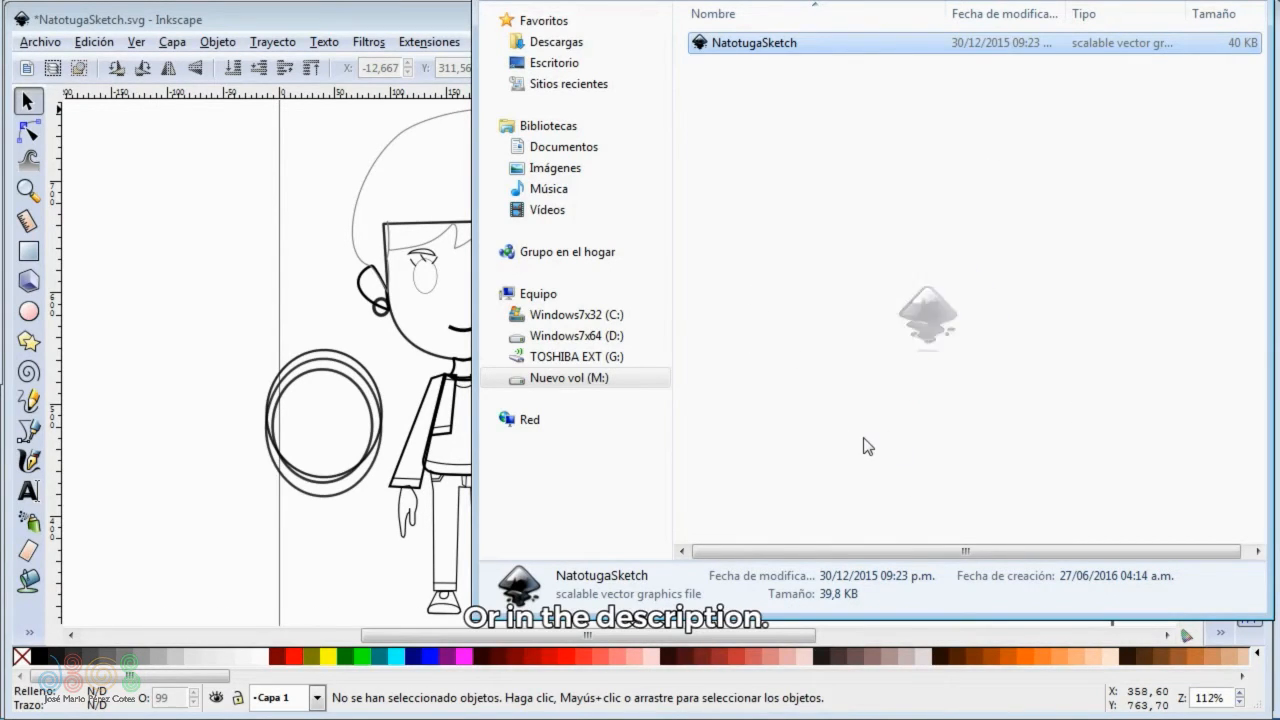
{"action": "middle_click_drag", "start_coordinate": [304, 285], "coordinate": [210, 327]}
{"action": "middle_click_drag", "start_coordinate": [375, 304], "coordinate": [348, 289]}
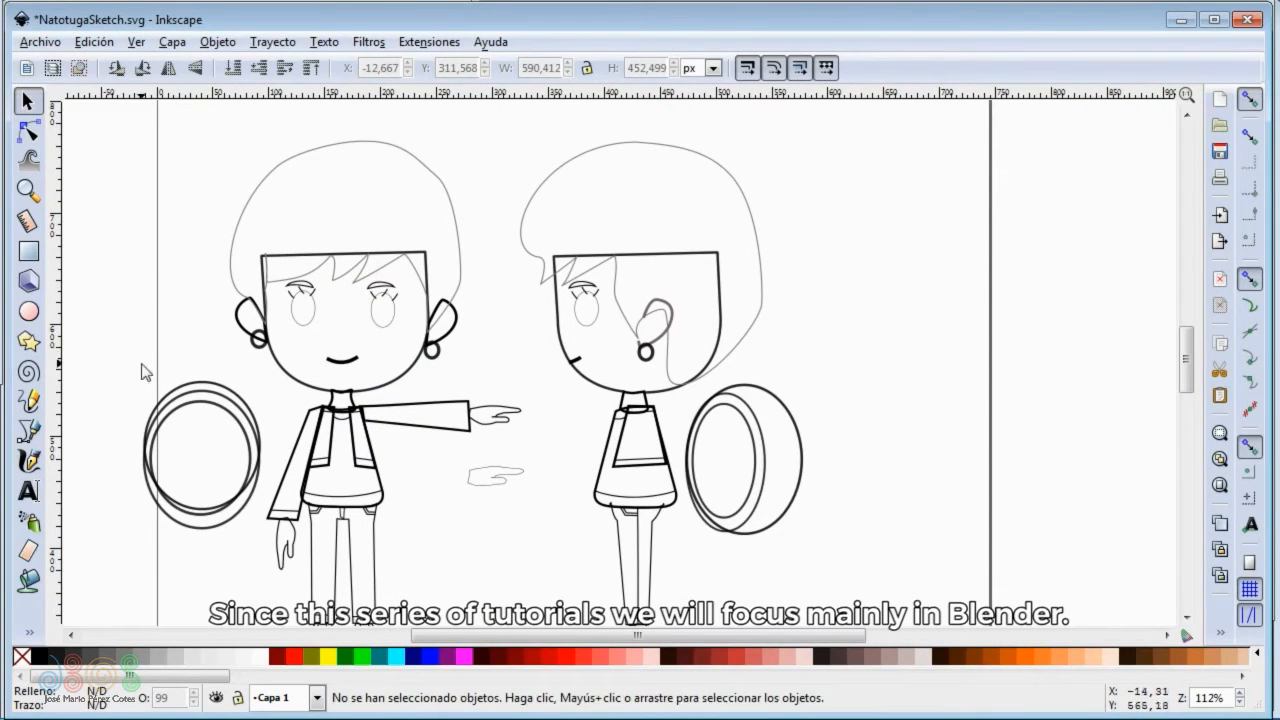
- Draw a spiky freehand hair outline with the Pencil tool beside the front view's head
{"action": "left_click", "coordinate": [36, 401]}
{"action": "middle_click_drag", "start_coordinate": [311, 287], "coordinate": [331, 322]}
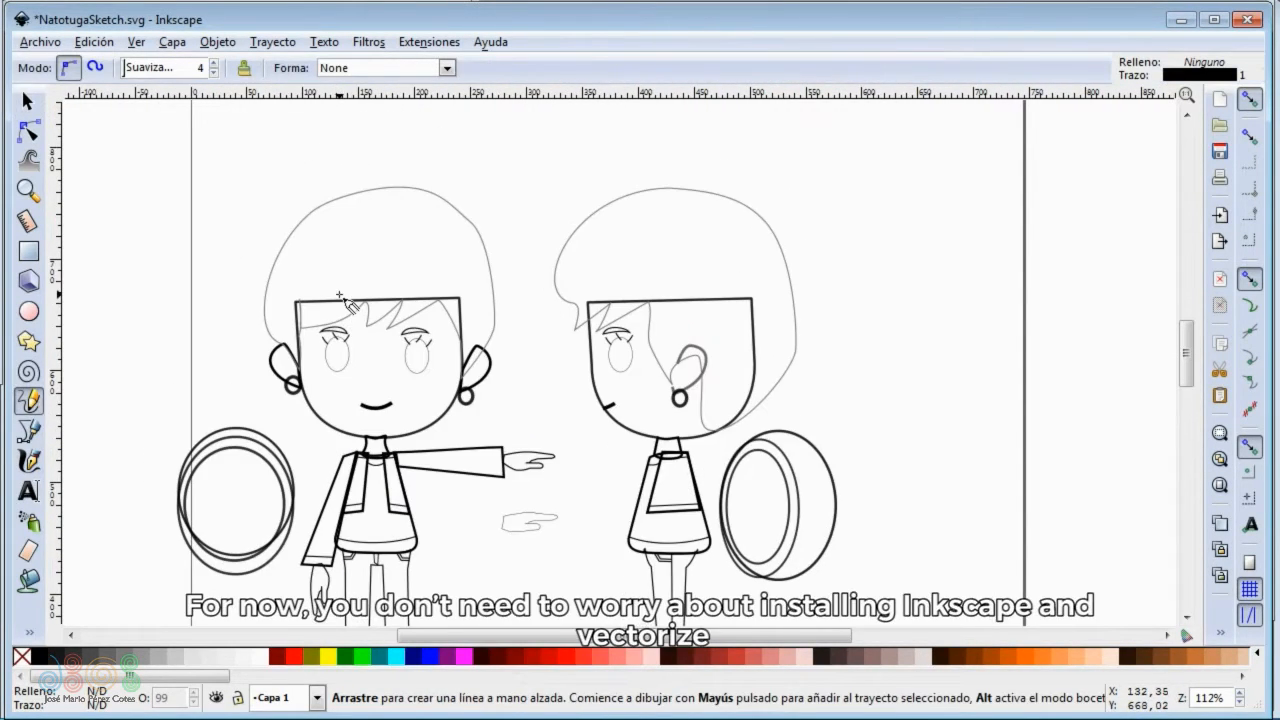
{"action": "scroll", "coordinate": [325, 283], "scroll_direction": "up", "scroll_amount": 1, "text": "ctrl"}
{"action": "scroll", "coordinate": [329, 280], "scroll_direction": "up", "scroll_amount": 1, "text": "ctrl"}
{"action": "scroll", "coordinate": [318, 250], "scroll_direction": "up", "scroll_amount": 1}
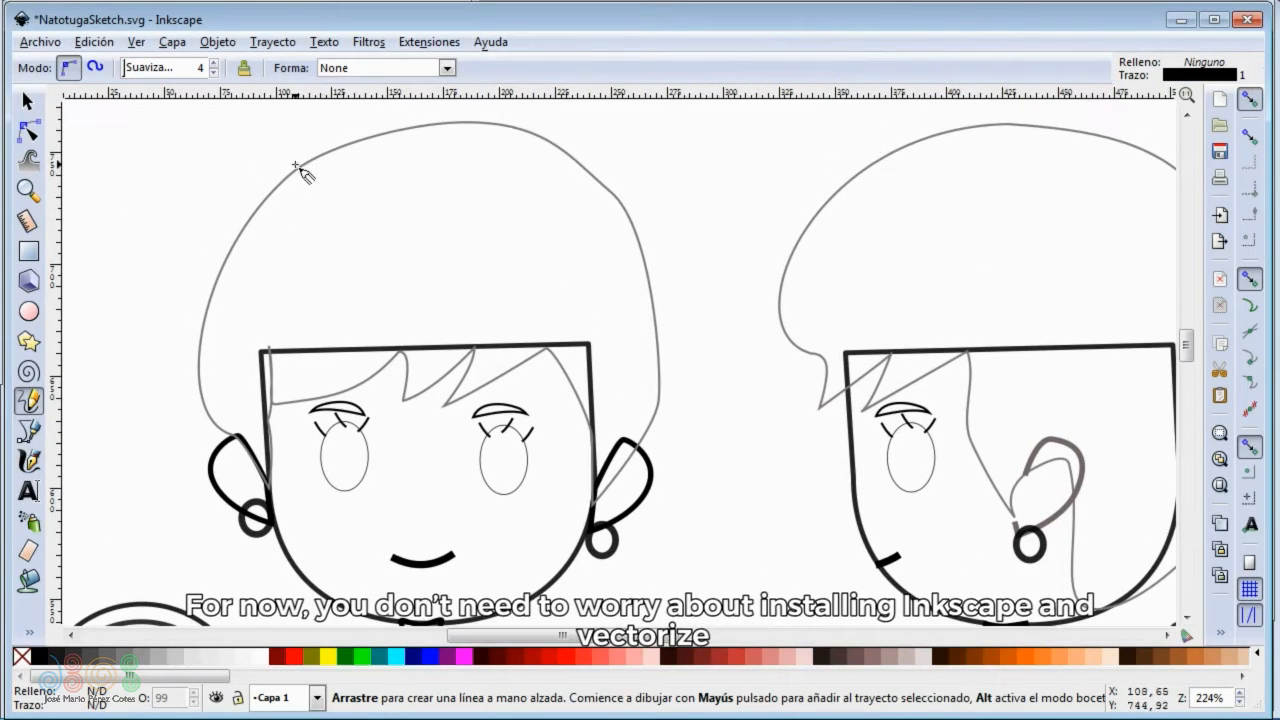
{"action": "mouse_move", "coordinate": [302, 162]}
{"action": "left_mouse_down"}
{"action": "mouse_move", "coordinate": [126, 235]}
{"action": "mouse_move", "coordinate": [194, 216]}
{"action": "mouse_move", "coordinate": [92, 332]}
{"action": "mouse_move", "coordinate": [164, 293]}
{"action": "mouse_move", "coordinate": [150, 366]}
{"action": "mouse_move", "coordinate": [215, 362]}
{"action": "left_mouse_up"}
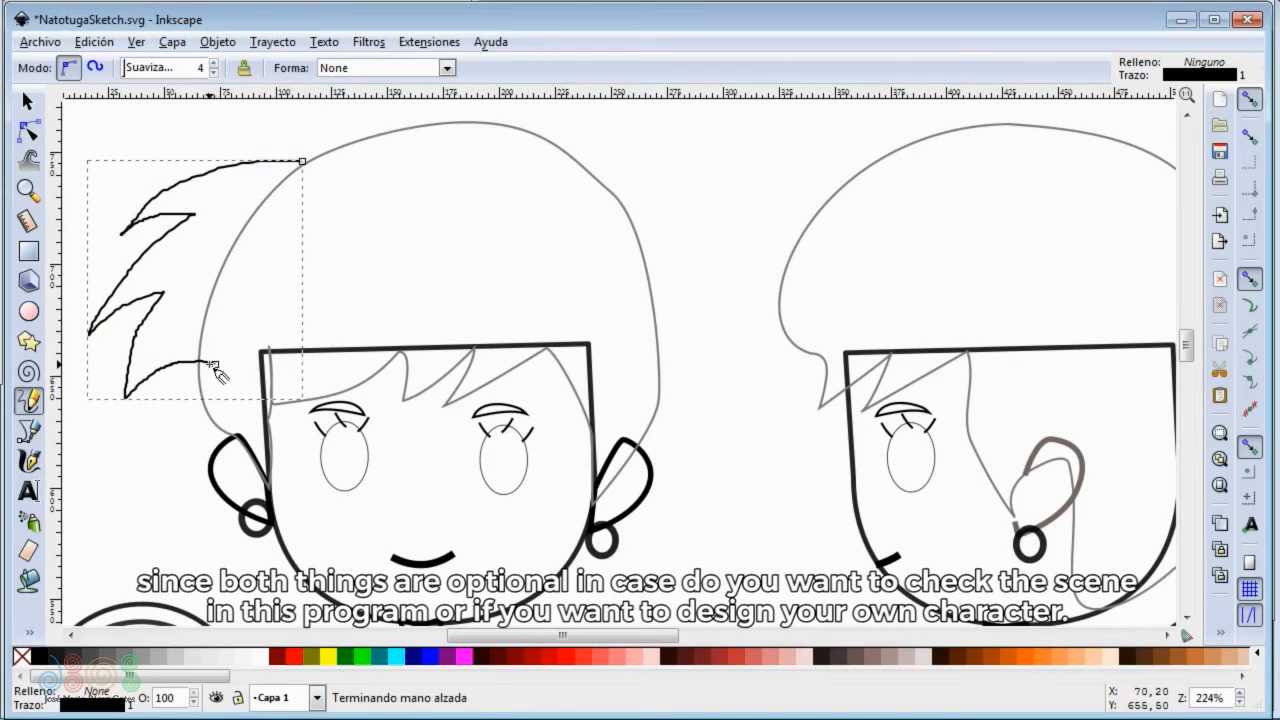
- Draw a matching spiky freehand hair outline in front of the side view's forehead
{"action": "scroll", "coordinate": [519, 309], "scroll_direction": "right", "scroll_amount": 1, "text": "shift"}
{"action": "scroll", "coordinate": [519, 309], "scroll_direction": "right", "scroll_amount": 8, "text": "shift"}
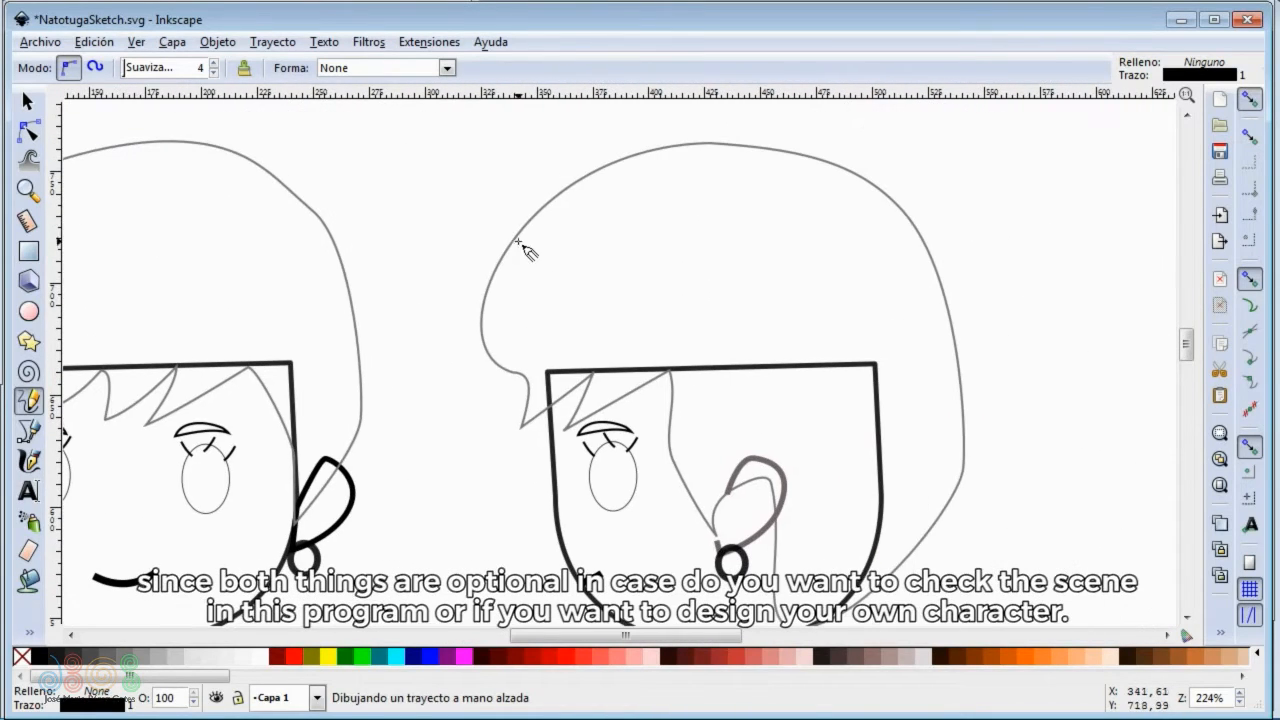
{"action": "mouse_move", "coordinate": [566, 187]}
{"action": "left_mouse_down"}
{"action": "mouse_move", "coordinate": [445, 226]}
{"action": "mouse_move", "coordinate": [408, 342]}
{"action": "mouse_move", "coordinate": [437, 322]}
{"action": "mouse_move", "coordinate": [440, 397]}
{"action": "mouse_move", "coordinate": [507, 367]}
{"action": "left_mouse_up"}
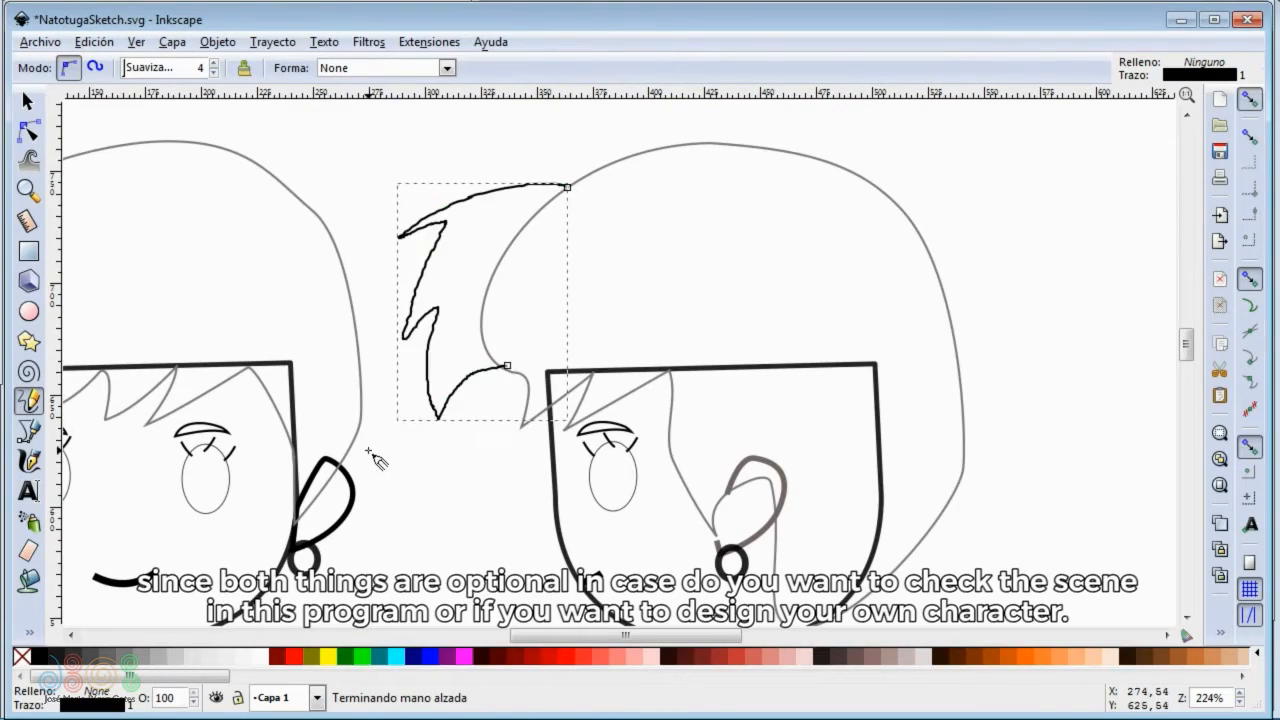
{"action": "middle_click_drag", "start_coordinate": [362, 448], "coordinate": [548, 317]}
{"action": "scroll", "coordinate": [548, 318], "scroll_direction": "down", "scroll_amount": 3, "text": "ctrl"}
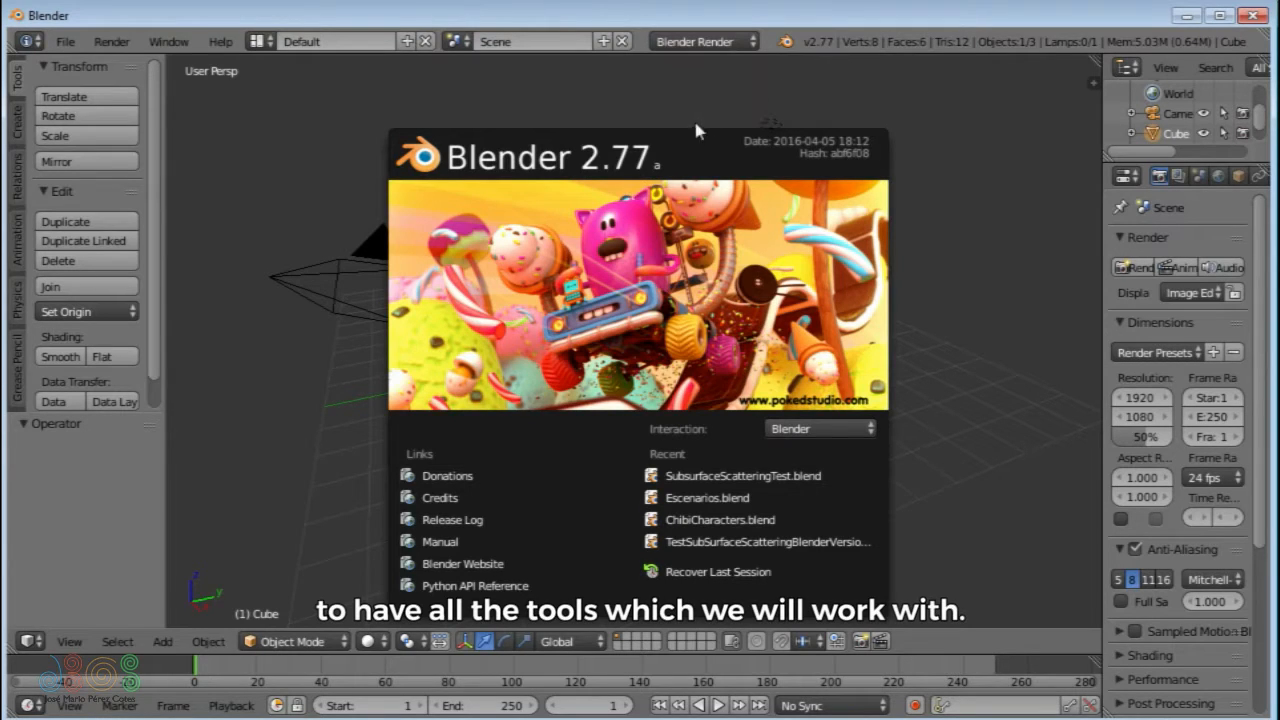
- Switch to Blender, search the User Preferences add-ons for "svg" and make sure Import-Export: Scalable Vector Graphics (SVG) 1.1 format is enabled
{"action": "left_click", "coordinate": [335, 138]}
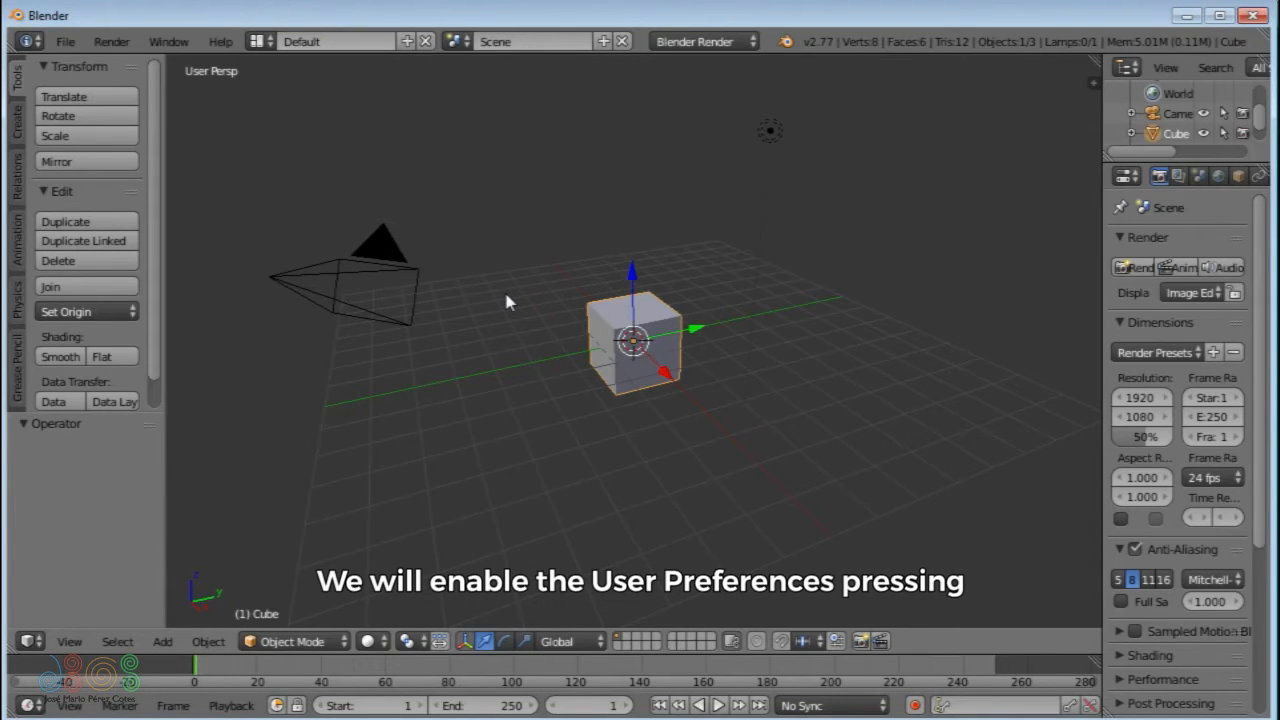
{"action": "key", "text": "ctrl+alt+u"}
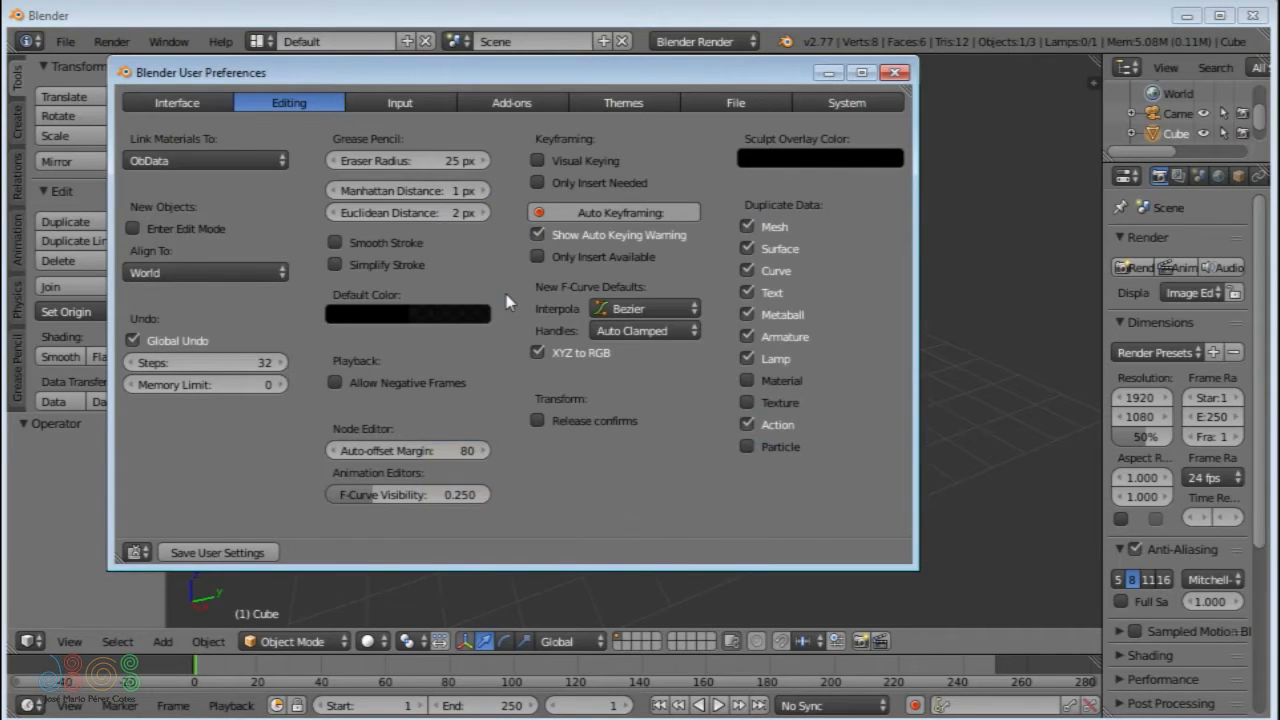
{"action": "left_click", "coordinate": [510, 104]}
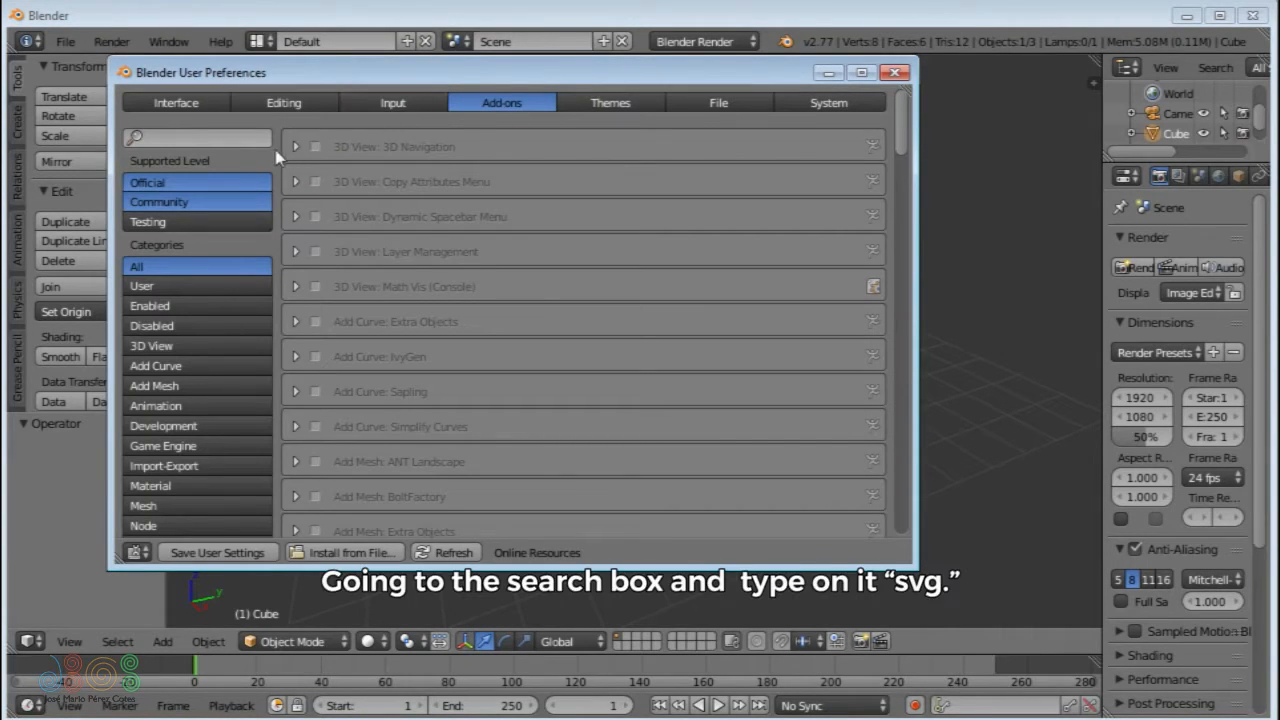
{"action": "left_click", "coordinate": [230, 137]}
{"action": "type", "text": "svg"}
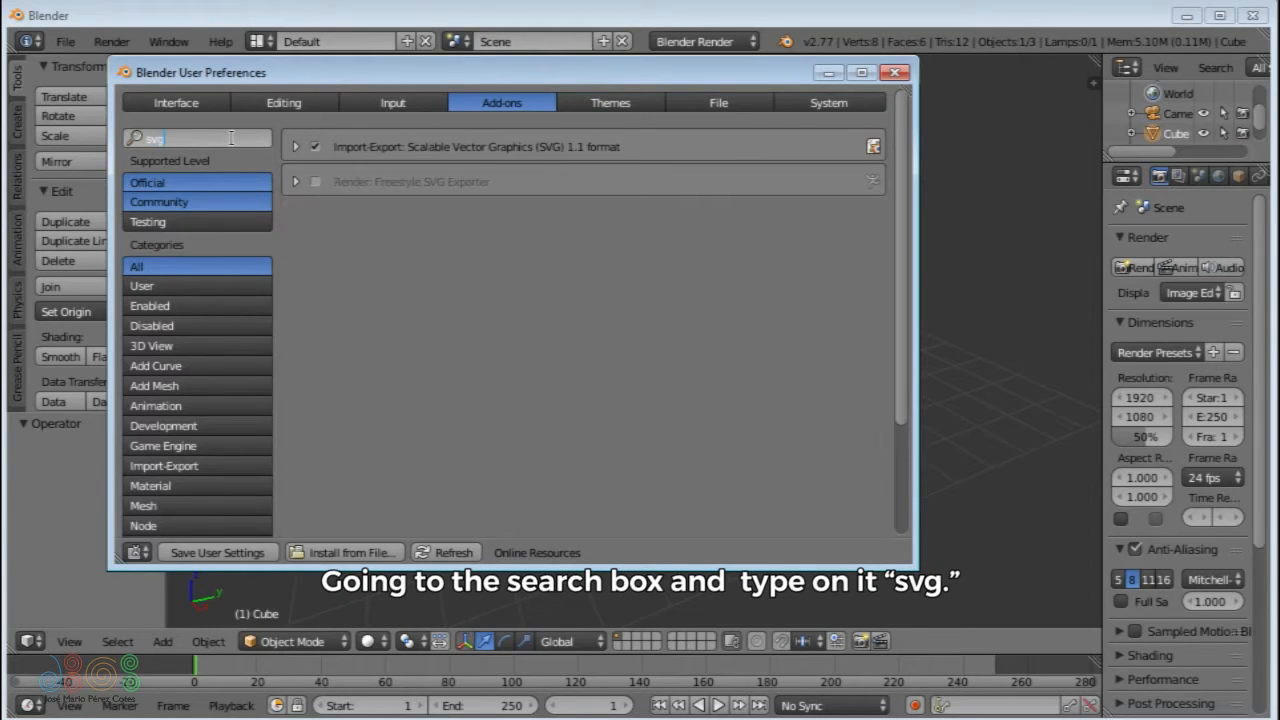
{"action": "key", "text": "Return"}
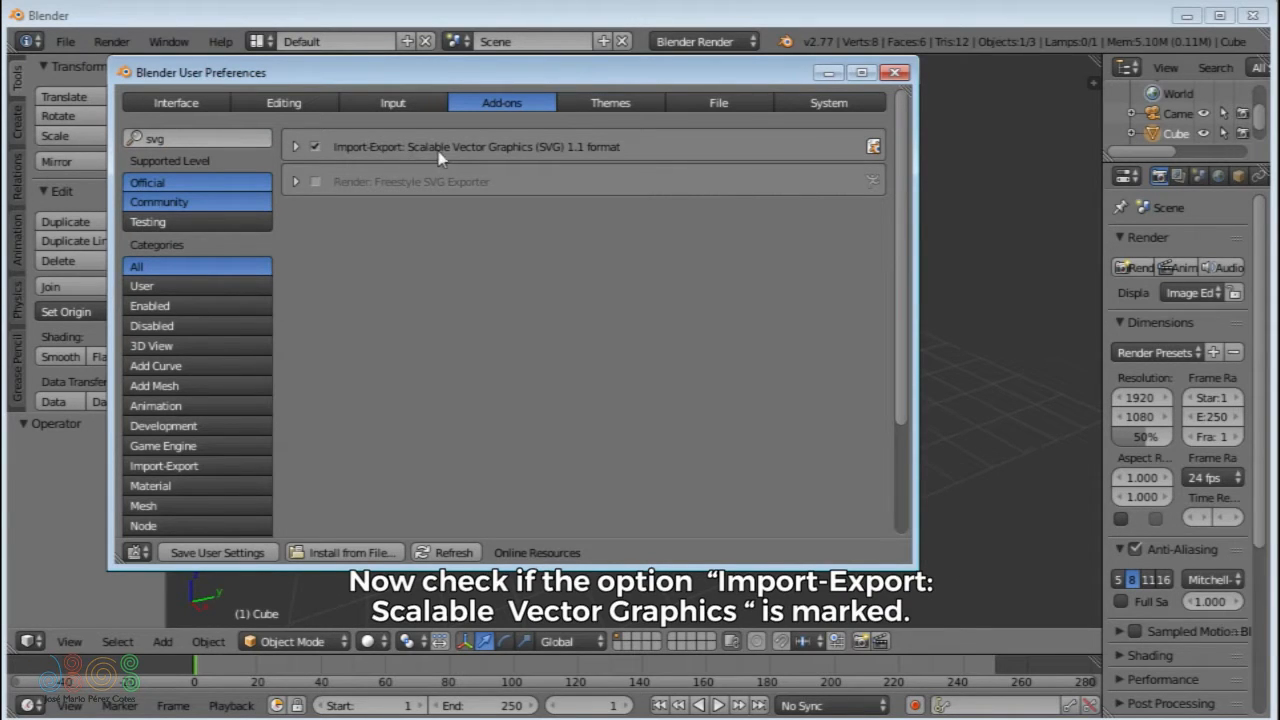
{"action": "left_click", "coordinate": [316, 147]}
{"action": "left_click", "coordinate": [316, 147]}
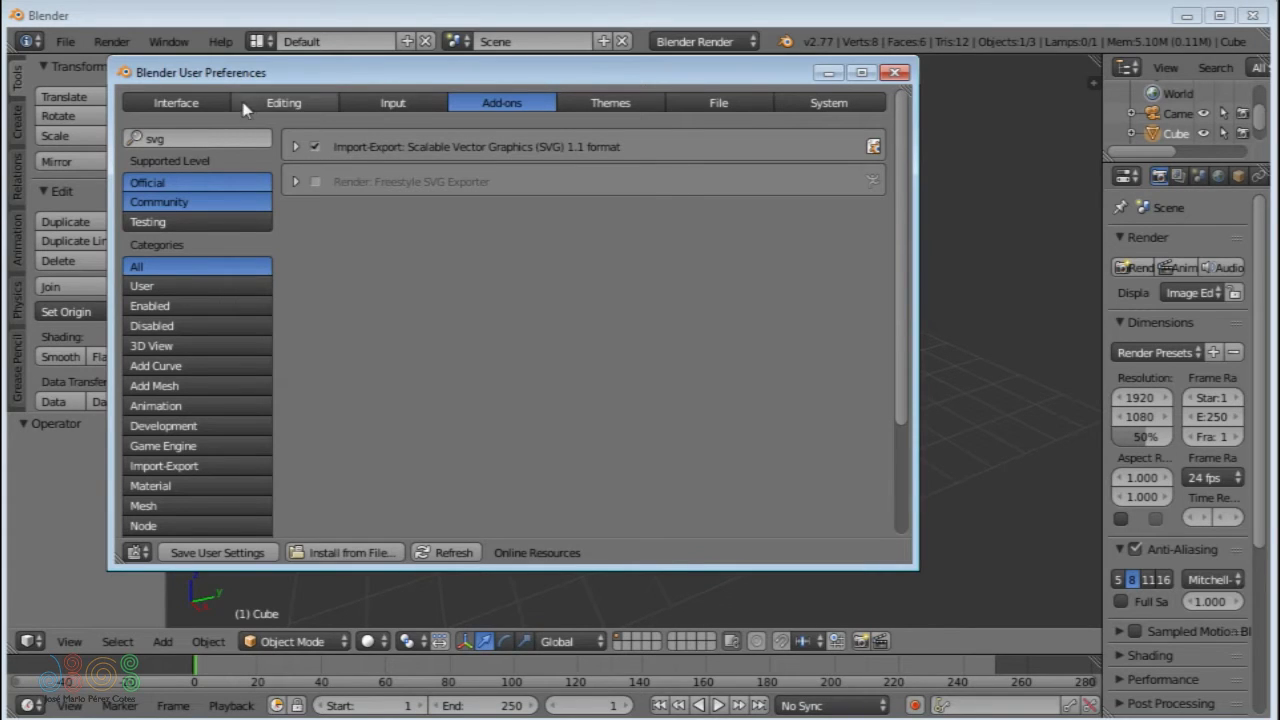
{"action": "left_click_drag", "start_coordinate": [243, 74], "coordinate": [311, 99]}
- Start a Scalable Vector Graphics (.svg) import and copy the Natotuga folder's path from the file explorer
{"action": "left_click", "coordinate": [72, 46]}
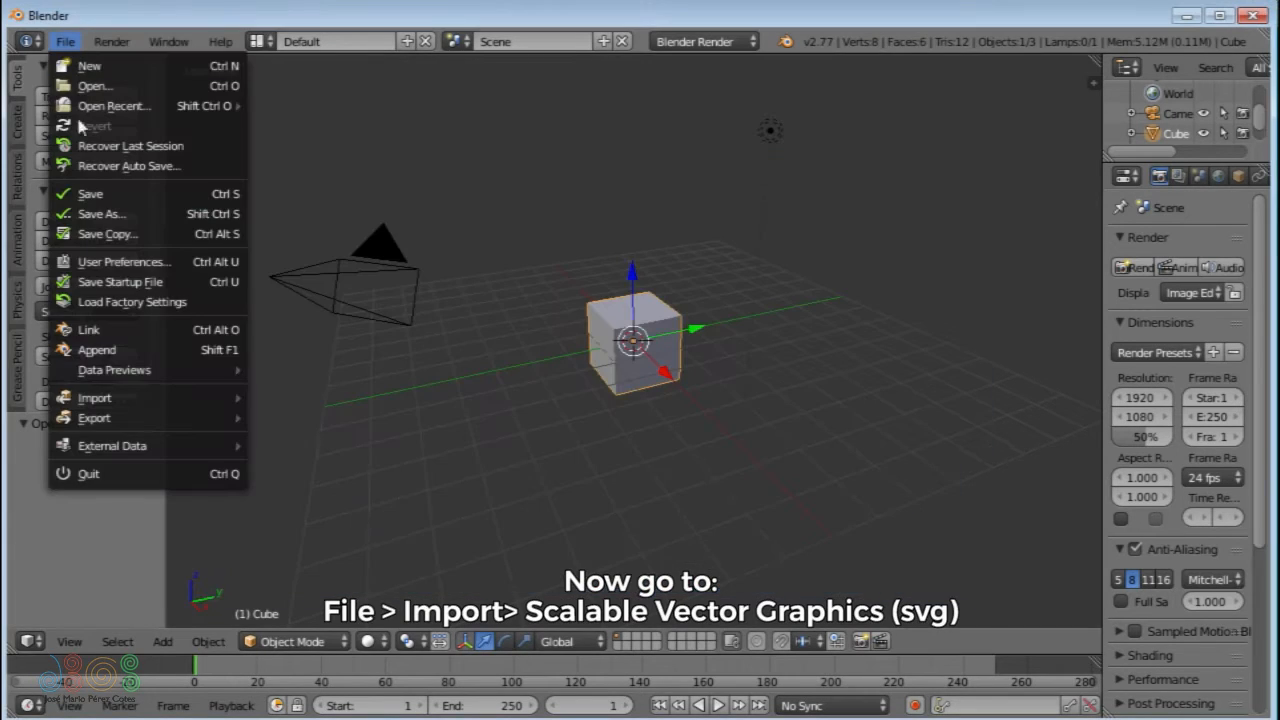
{"action": "mouse_move", "coordinate": [107, 400]}
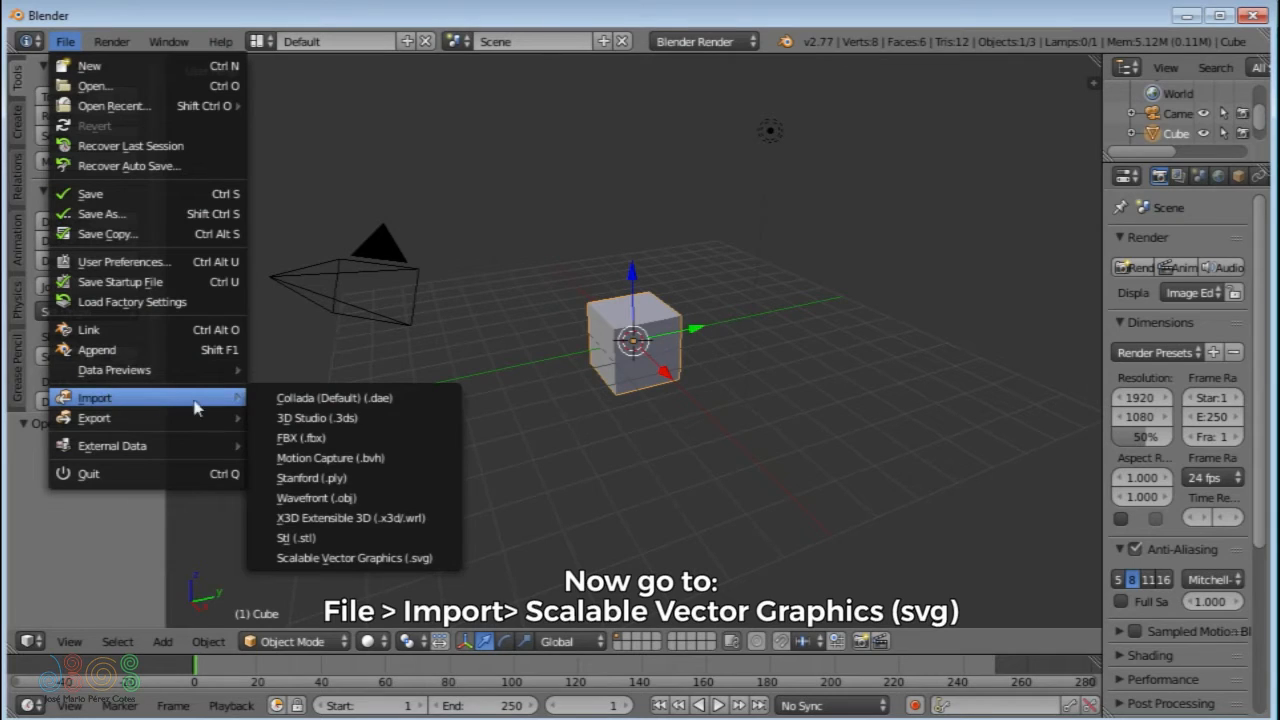
{"action": "left_click", "coordinate": [305, 558]}
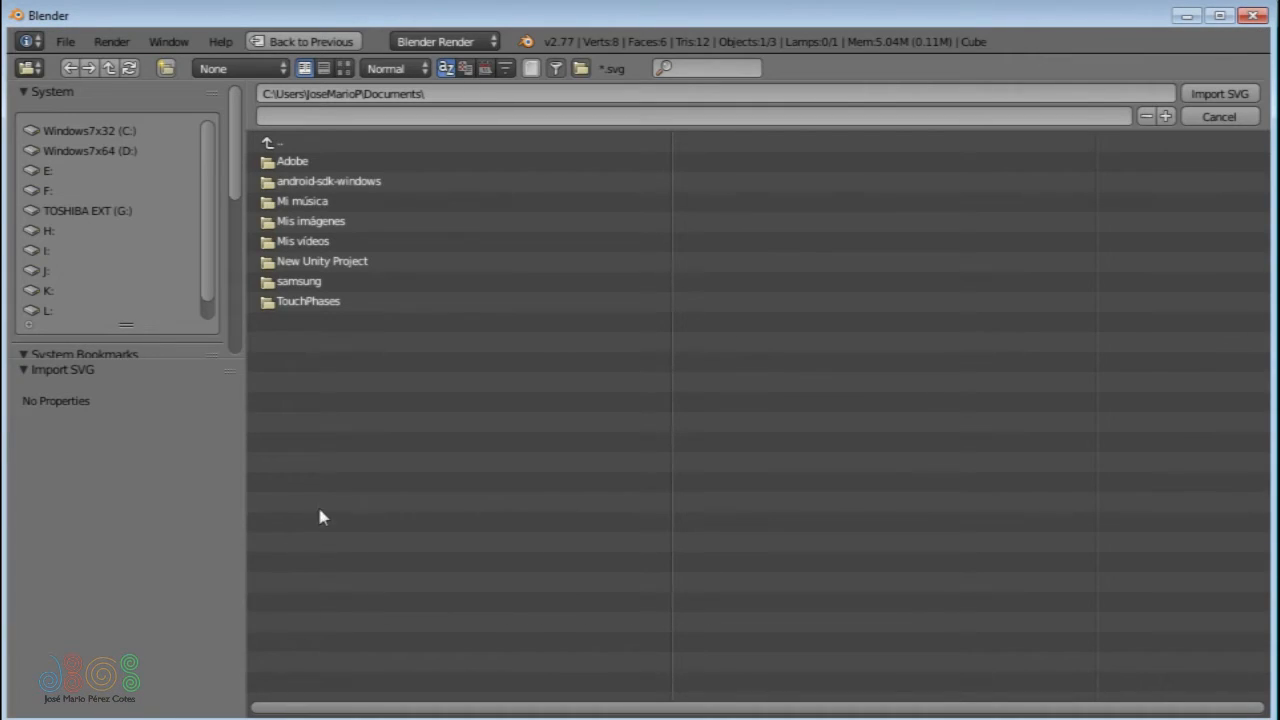
{"action": "left_click", "coordinate": [406, 2]}
{"action": "left_click_drag", "start_coordinate": [378, 0], "coordinate": [851, 173]}
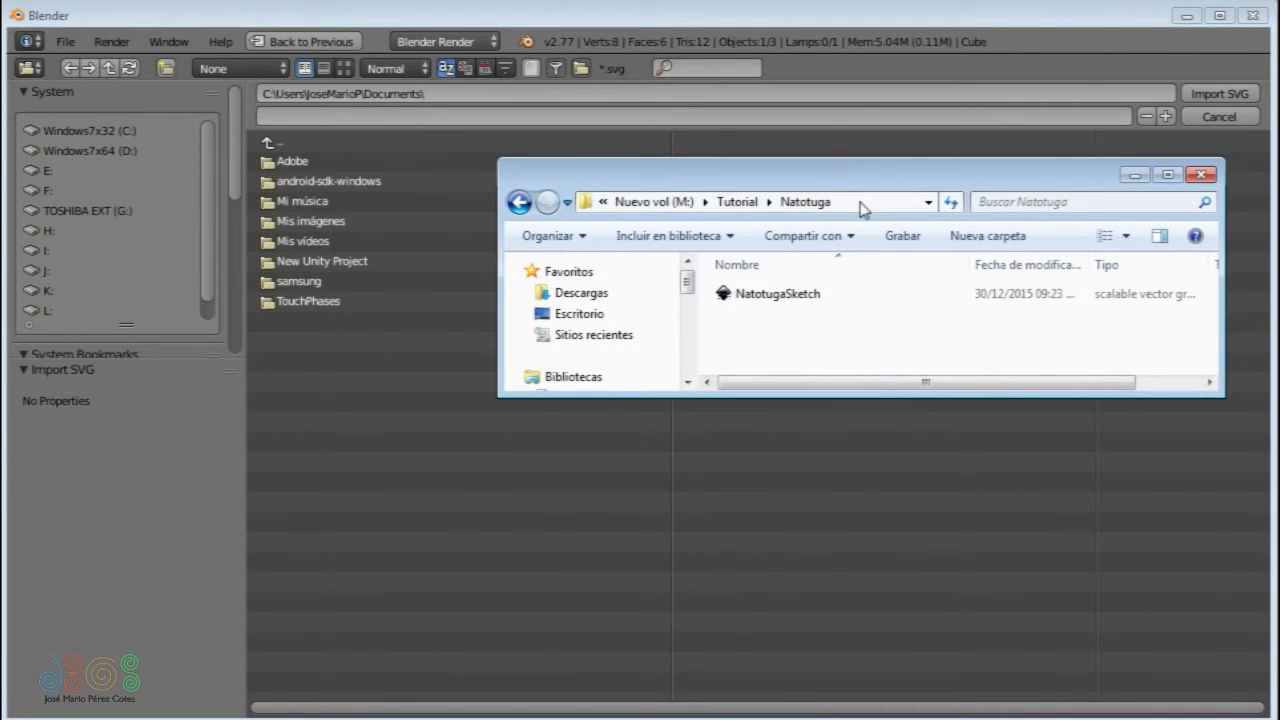
{"action": "left_click", "coordinate": [861, 203]}
{"action": "key", "text": "ctrl+c"}
- Paste the folder path M:\Tutorial\Natotuga into the import browser and import NatotugaSketch.svg
{"action": "left_click", "coordinate": [467, 93]}
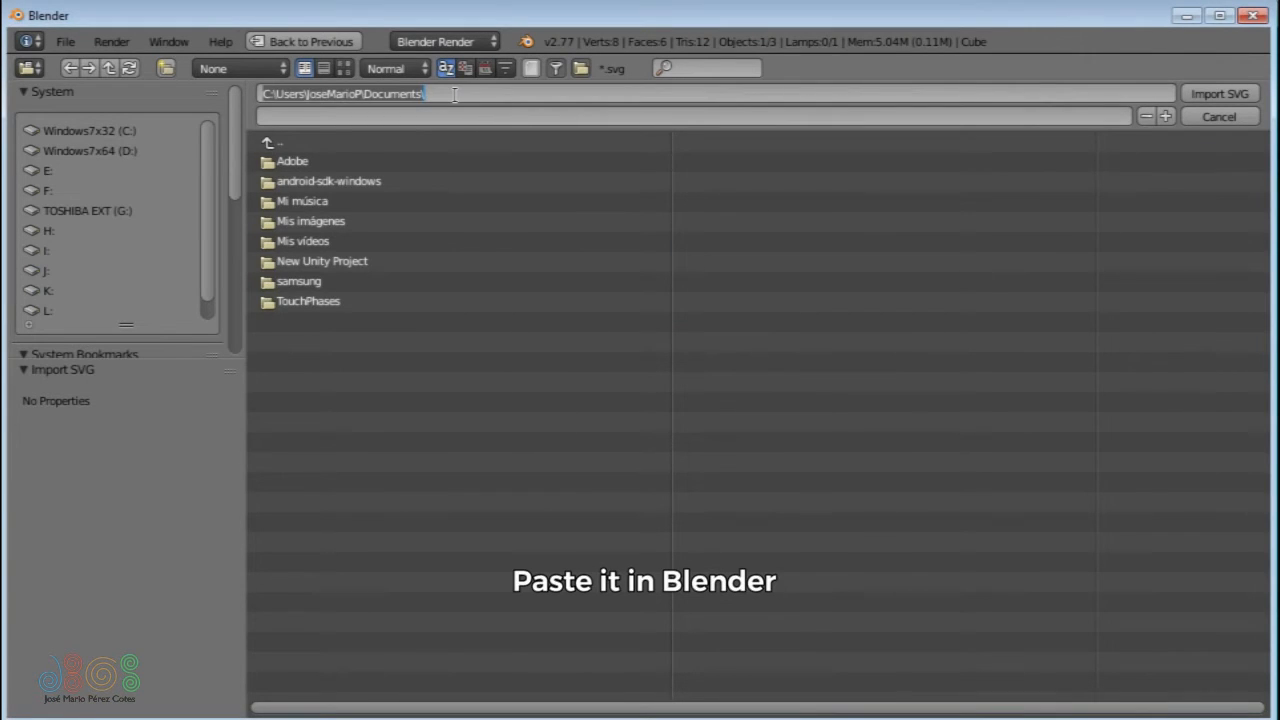
{"action": "key", "text": "ctrl+v"}
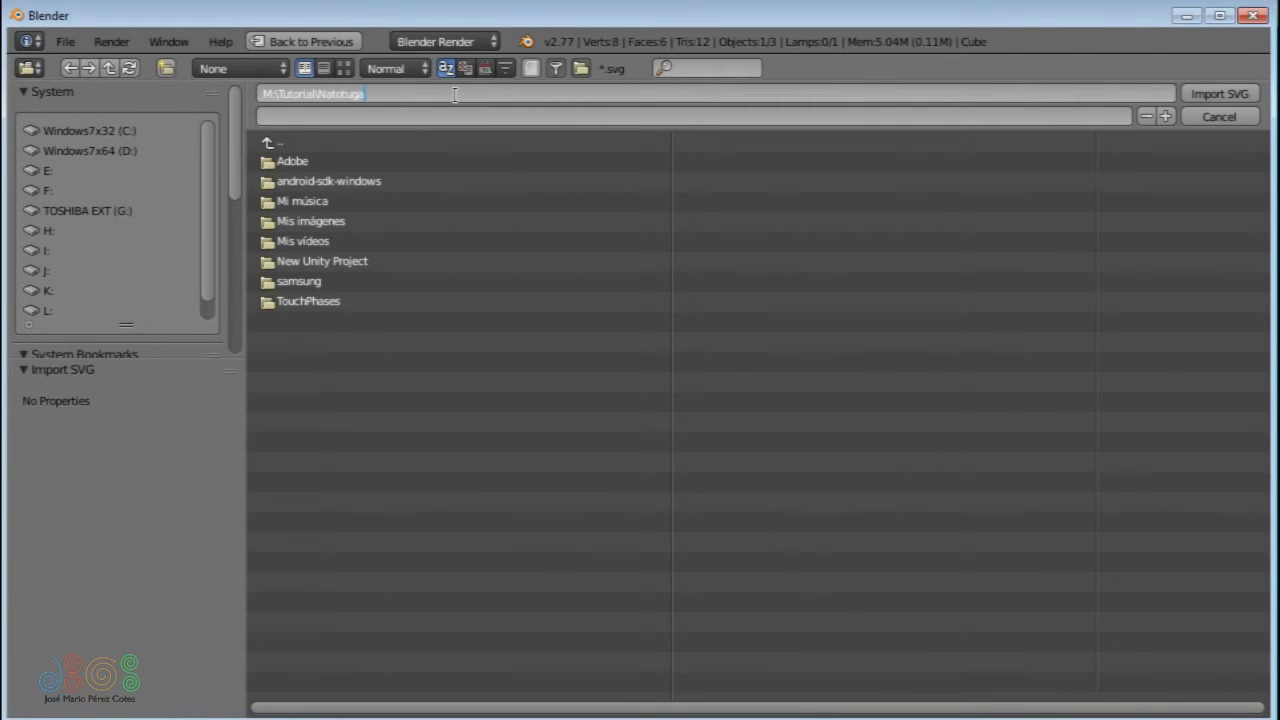
{"action": "key", "text": "Return"}
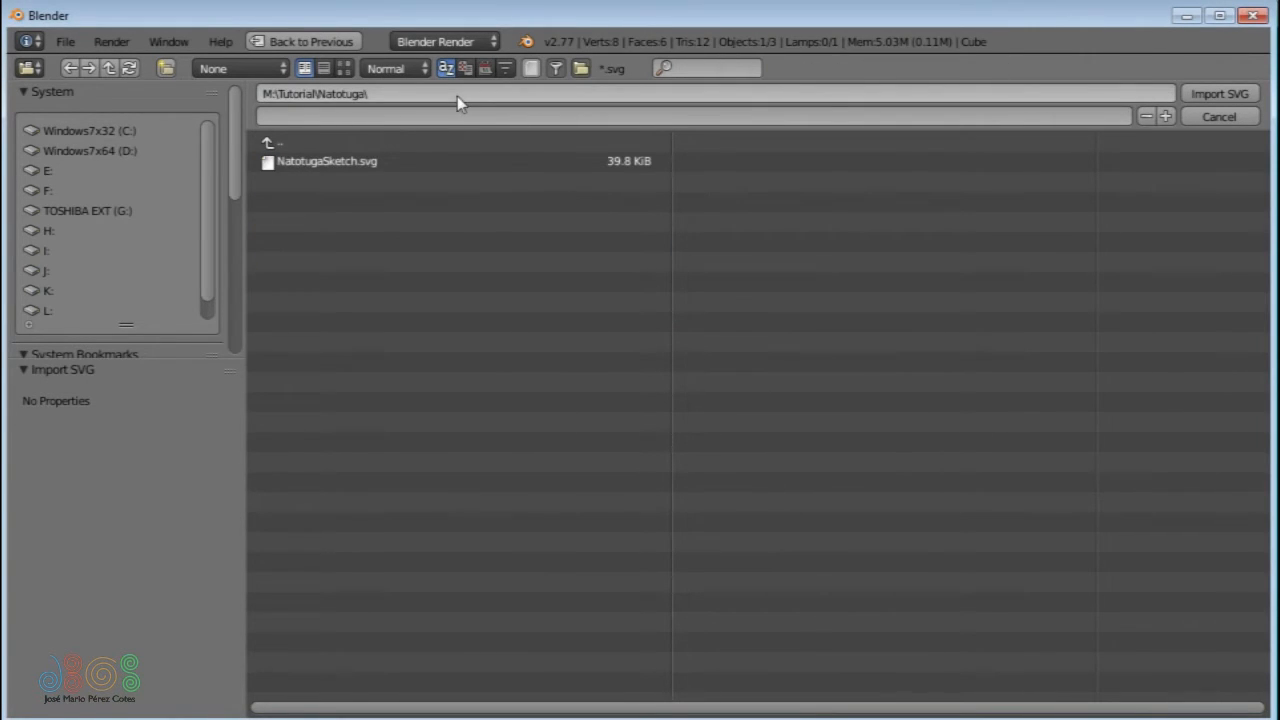
{"action": "left_click", "coordinate": [362, 165]}
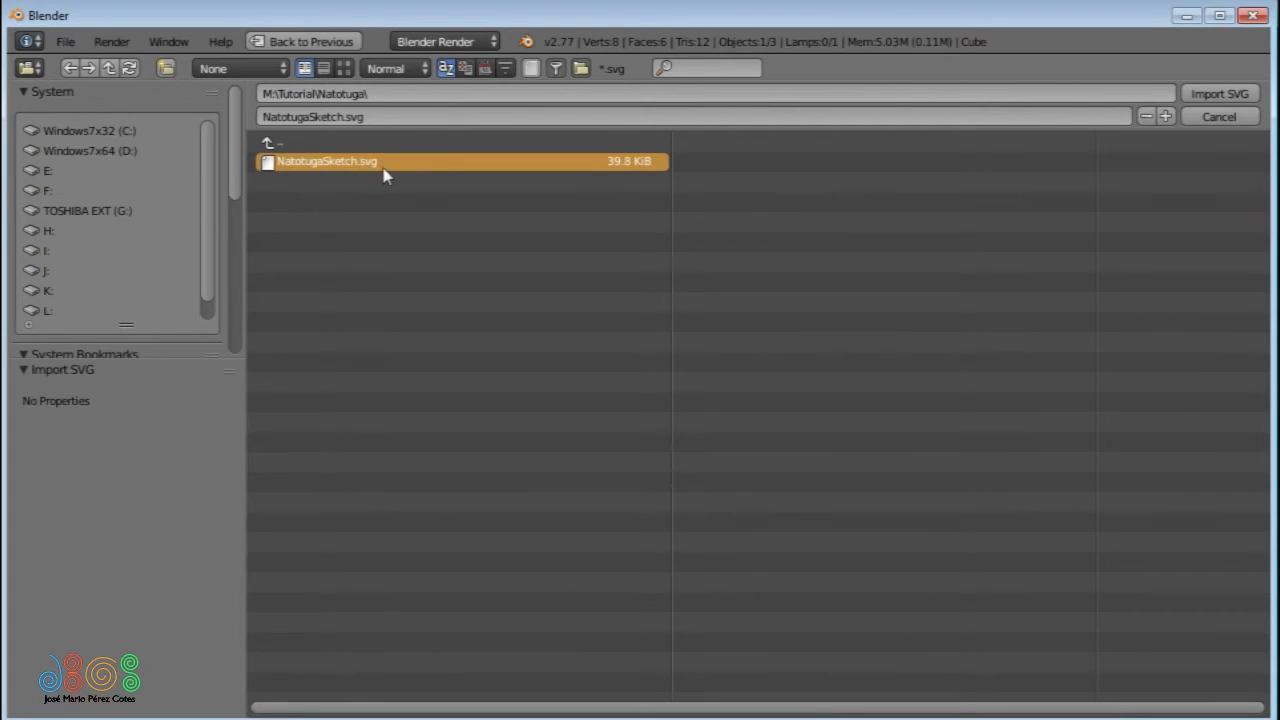
{"action": "left_click", "coordinate": [1219, 94]}
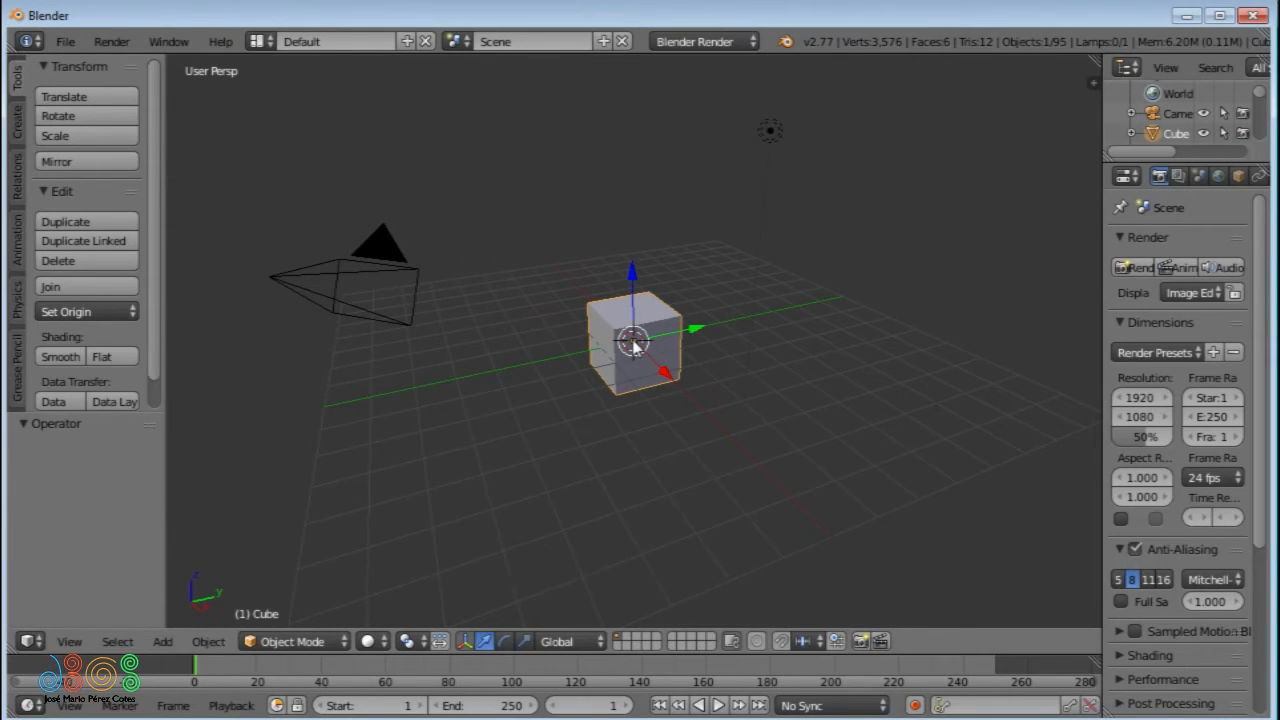
- Switch the 3D viewport's shading to wireframe
{"action": "key", "text": "z"}
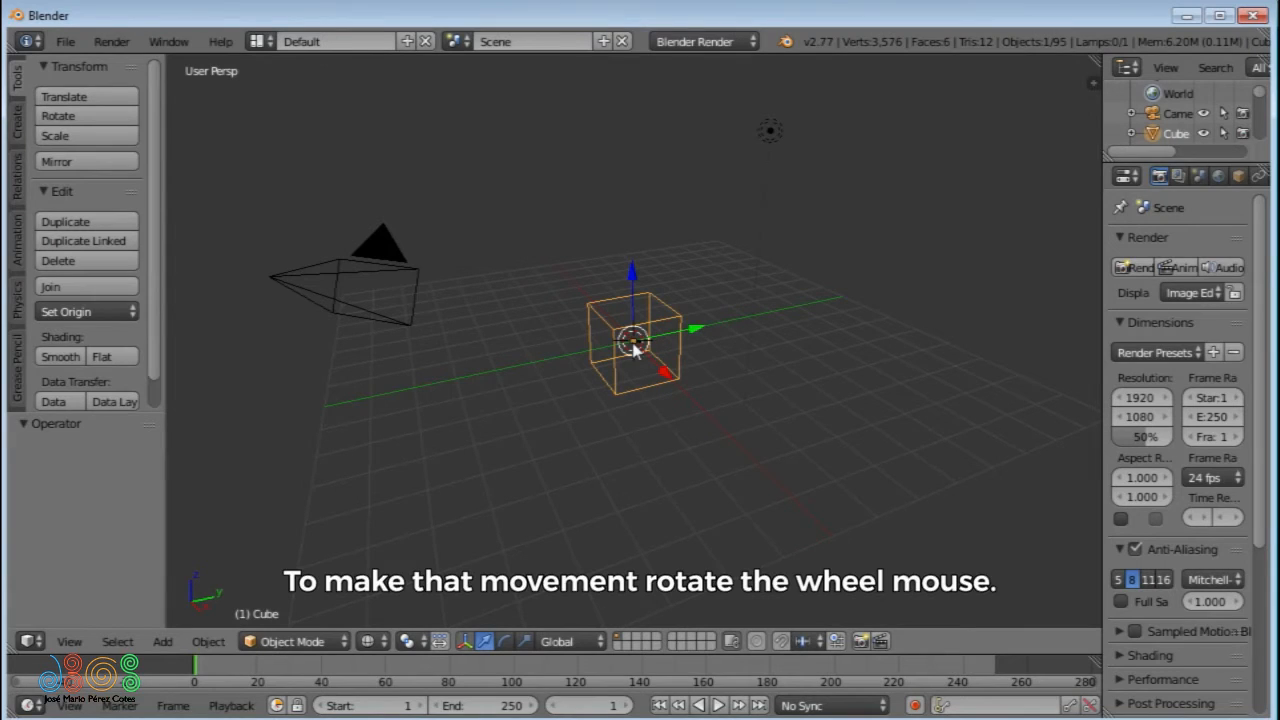
- Zoom the 3D view in and out around the wireframe cube
{"action": "scroll", "coordinate": [634, 348], "scroll_direction": "up", "scroll_amount": 2}
{"action": "scroll", "coordinate": [634, 348], "scroll_direction": "up", "scroll_amount": 5}
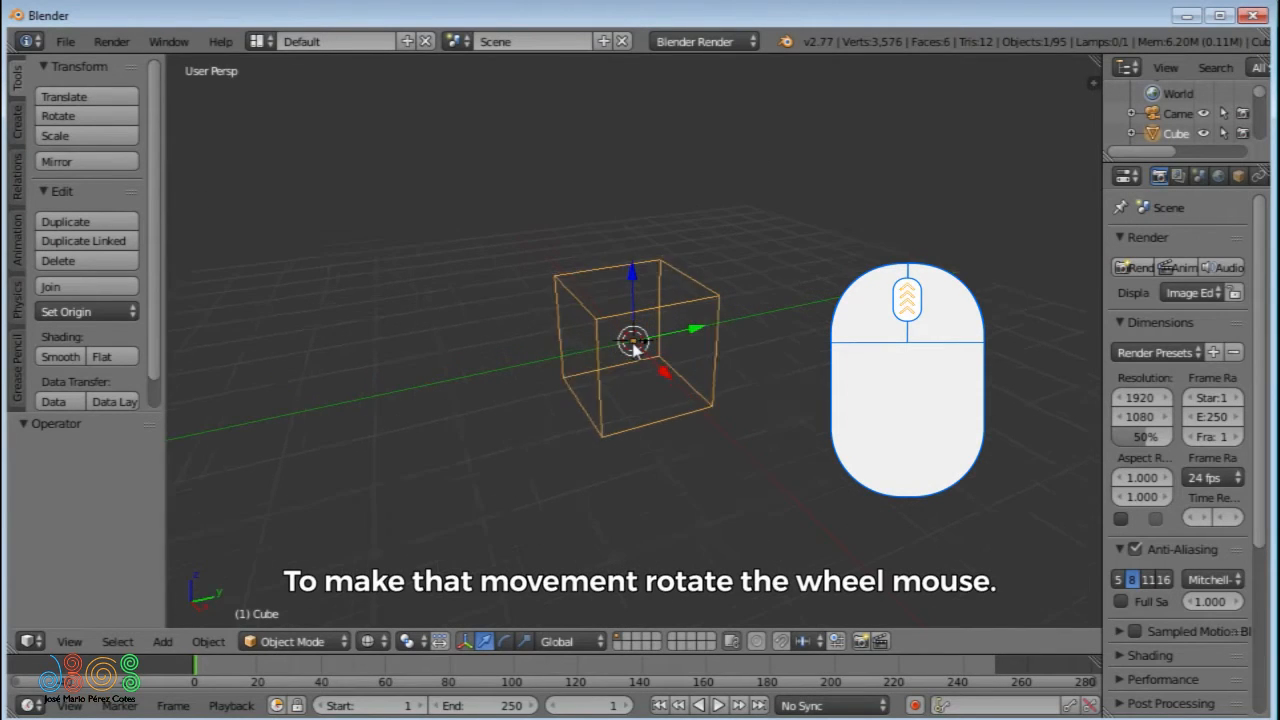
{"action": "scroll", "coordinate": [636, 345], "scroll_direction": "down", "scroll_amount": 4}
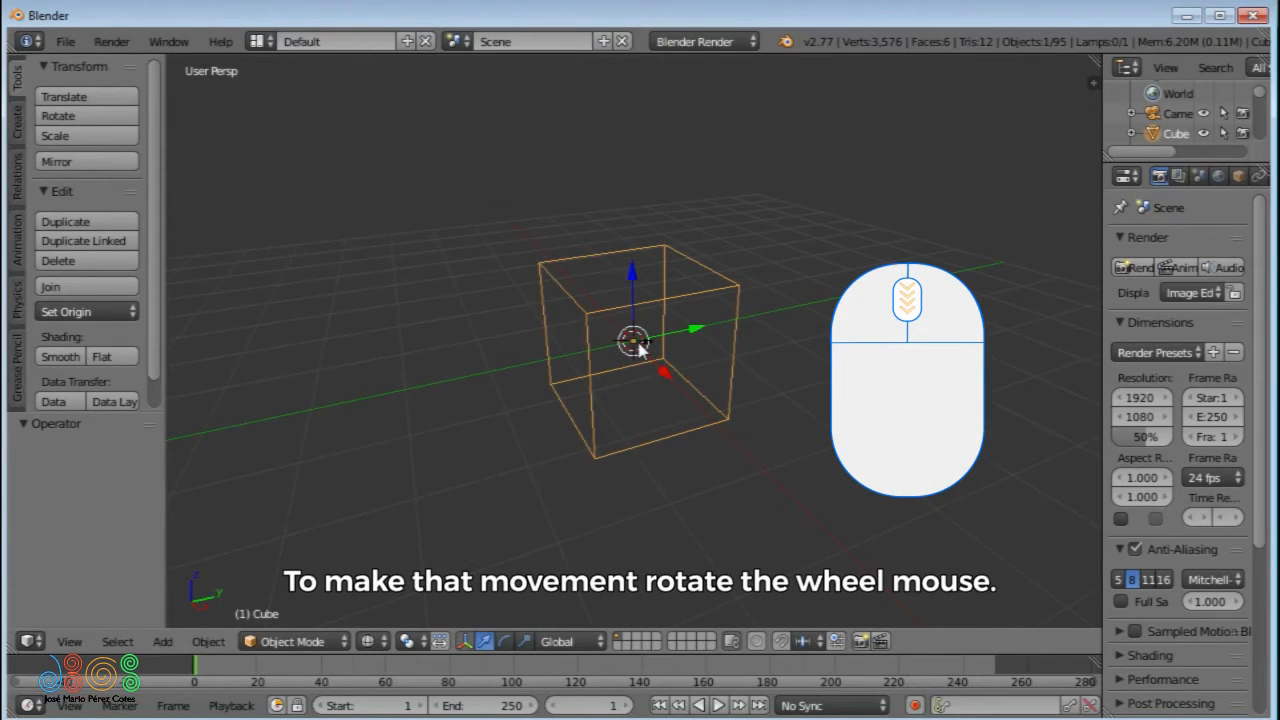
{"action": "scroll", "coordinate": [636, 348], "scroll_direction": "up", "scroll_amount": 4}
{"action": "scroll", "coordinate": [636, 347], "scroll_direction": "down", "scroll_amount": 5}
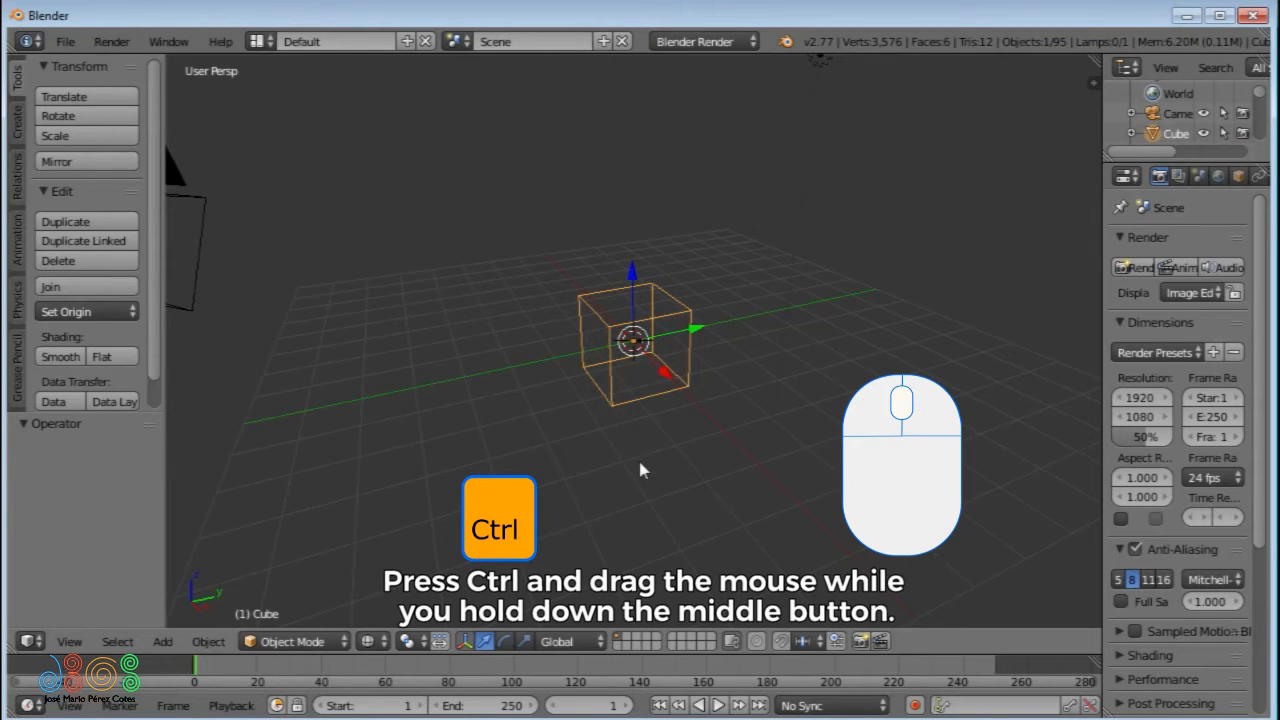
{"action": "mouse_move", "coordinate": [645, 470]}
{"action": "middle_mouse_down", "text": "ctrl"}
{"action": "mouse_move", "coordinate": [660, 403]}
{"action": "mouse_move", "coordinate": [661, 463]}
{"action": "middle_mouse_up", "text": "ctrl"}
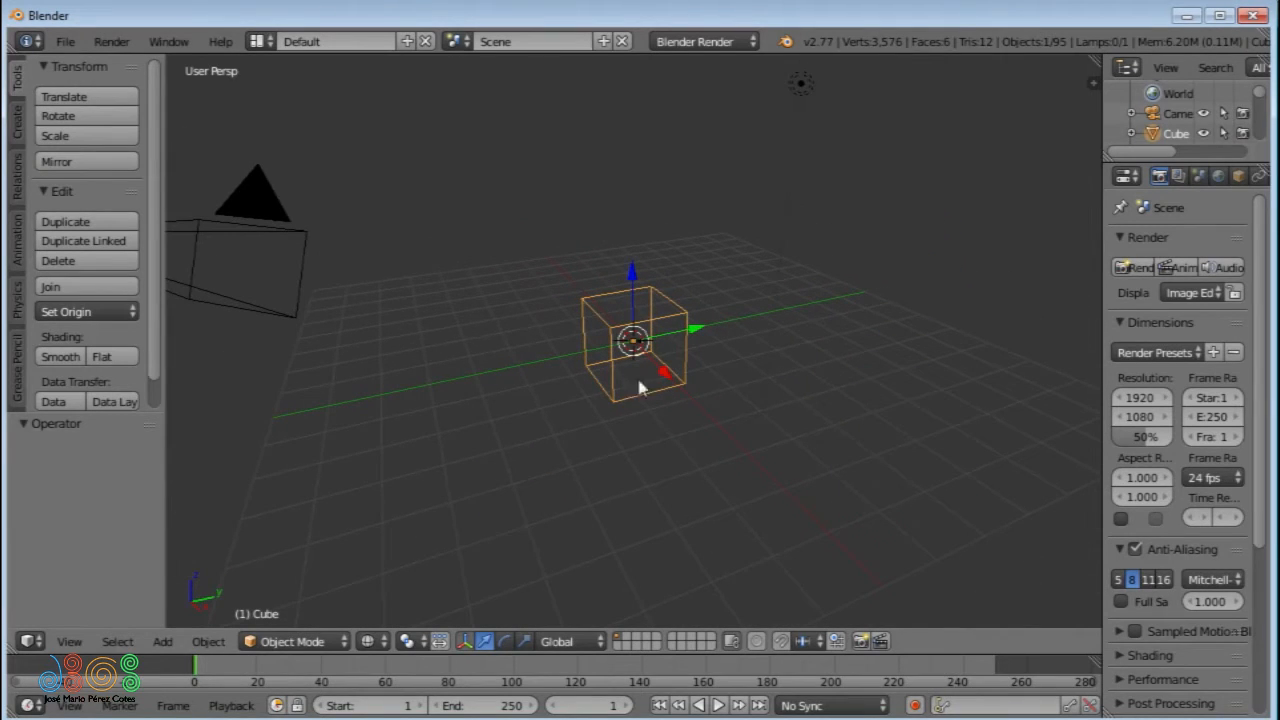
{"action": "middle_click_drag", "start_coordinate": [631, 417], "coordinate": [962, 344], "text": "ctrl"}
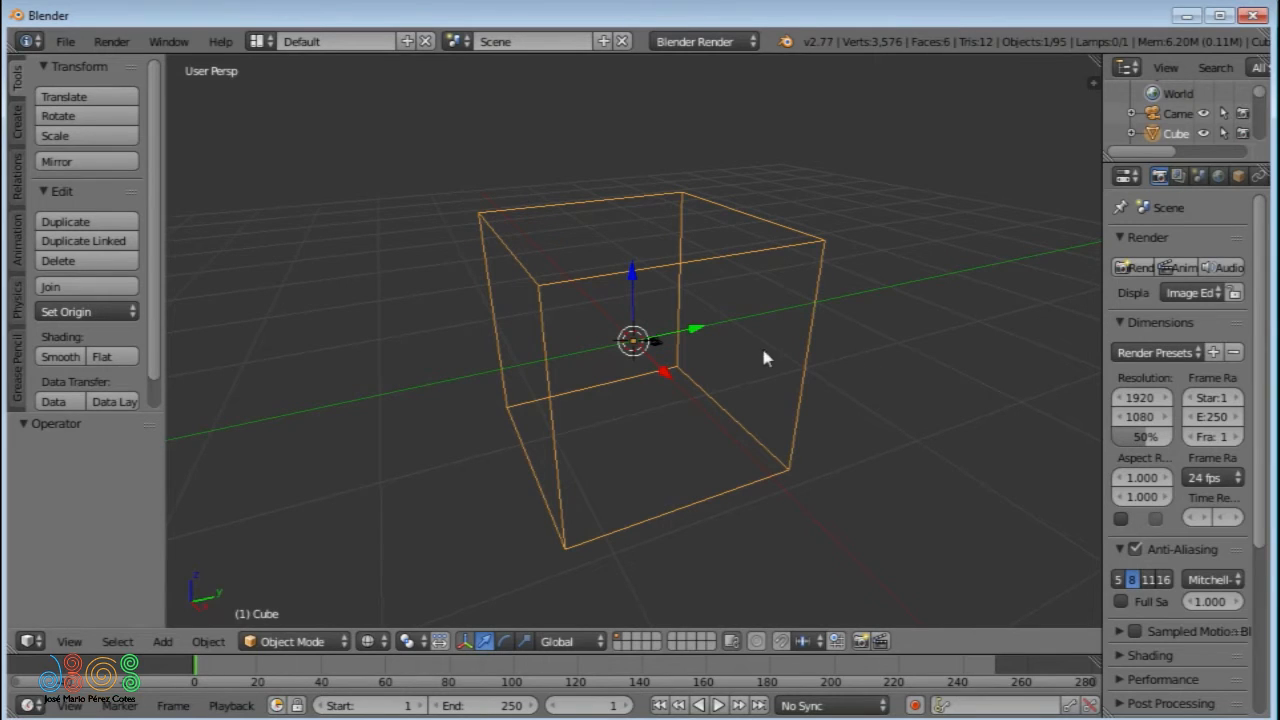
{"action": "middle_click_drag", "start_coordinate": [672, 290], "coordinate": [670, 463], "text": "ctrl"}
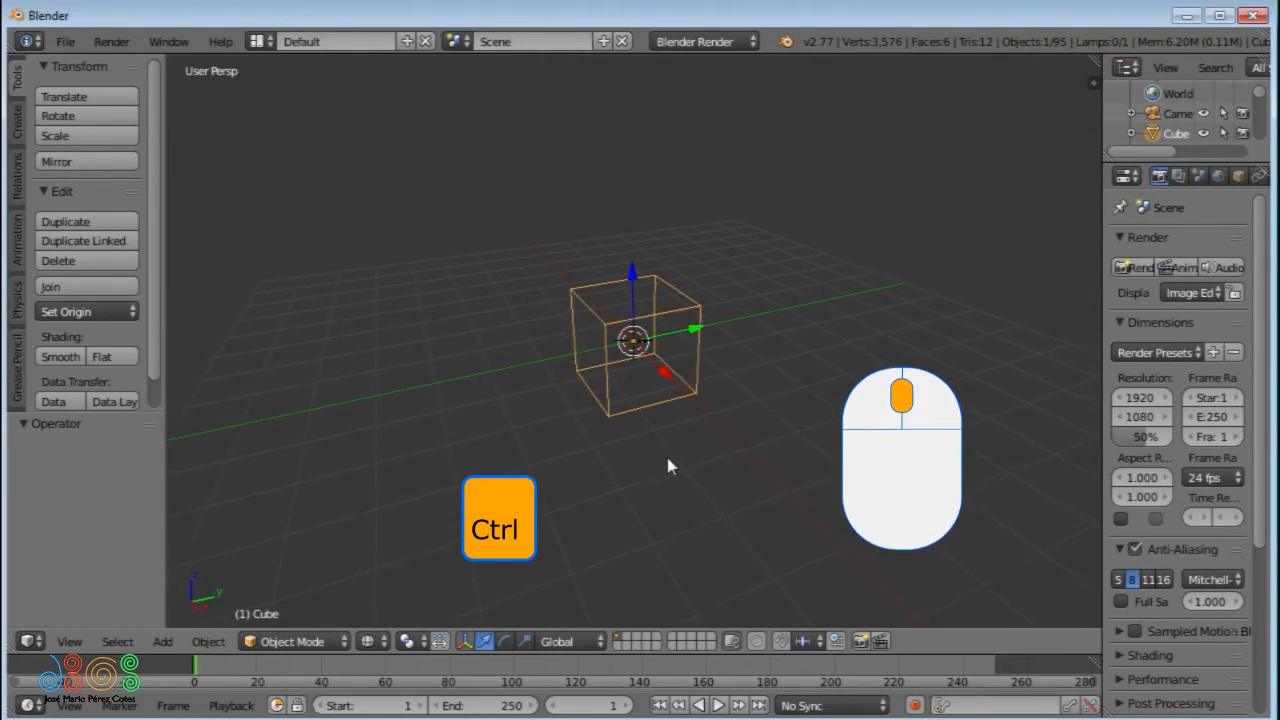
{"action": "middle_click_drag", "start_coordinate": [660, 380], "coordinate": [324, 415], "text": "ctrl"}
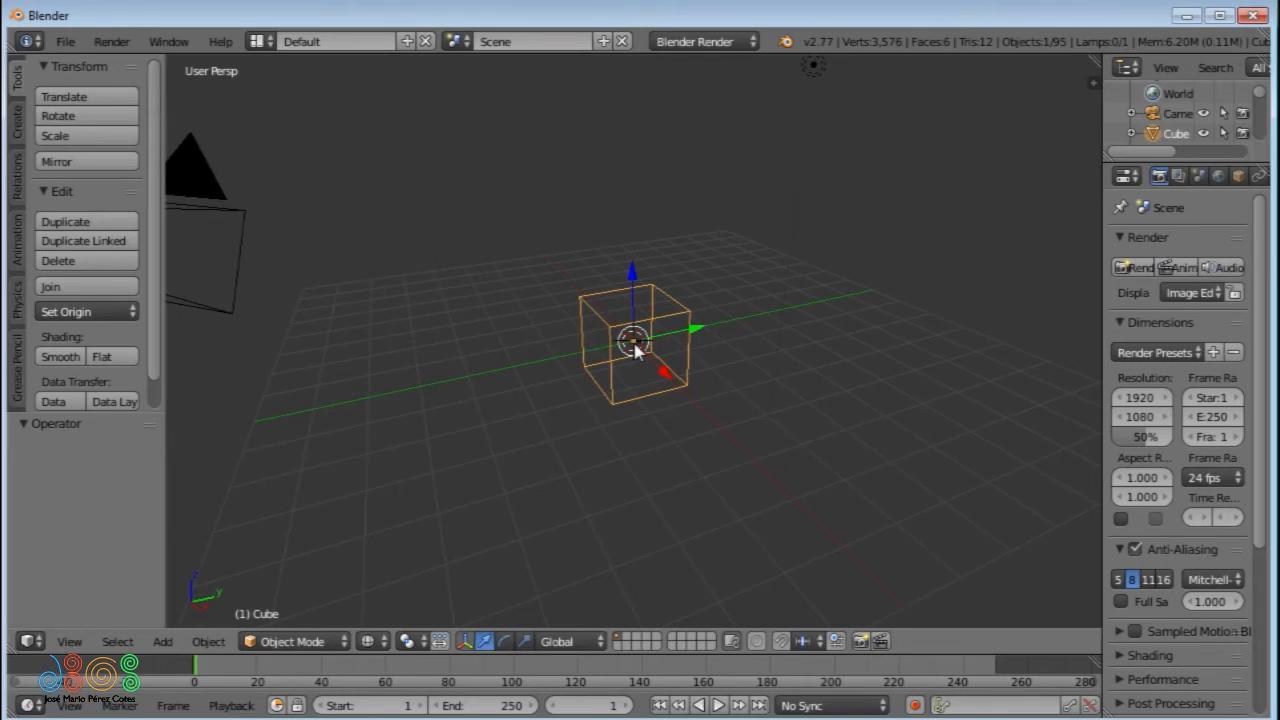
- Enable Emulate 3 Button Mouse in the Input settings of the User Preferences
{"action": "left_click", "coordinate": [65, 42]}
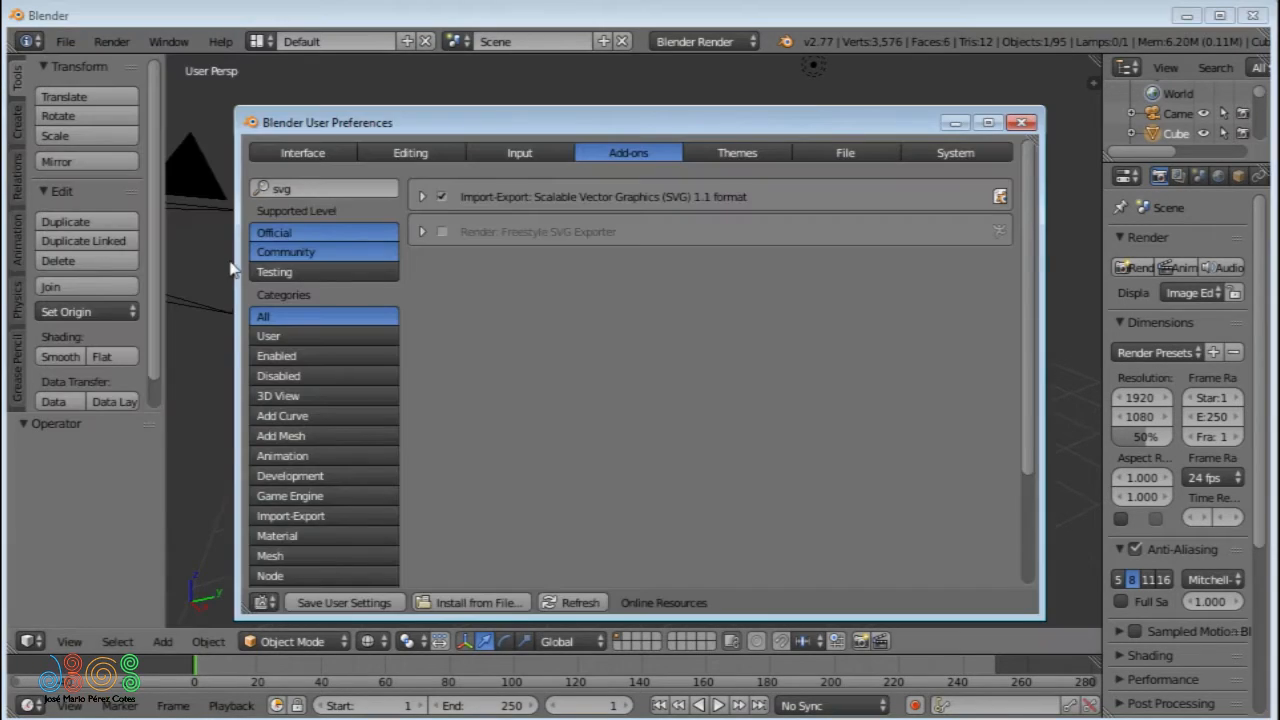
{"action": "left_click", "coordinate": [521, 153]}
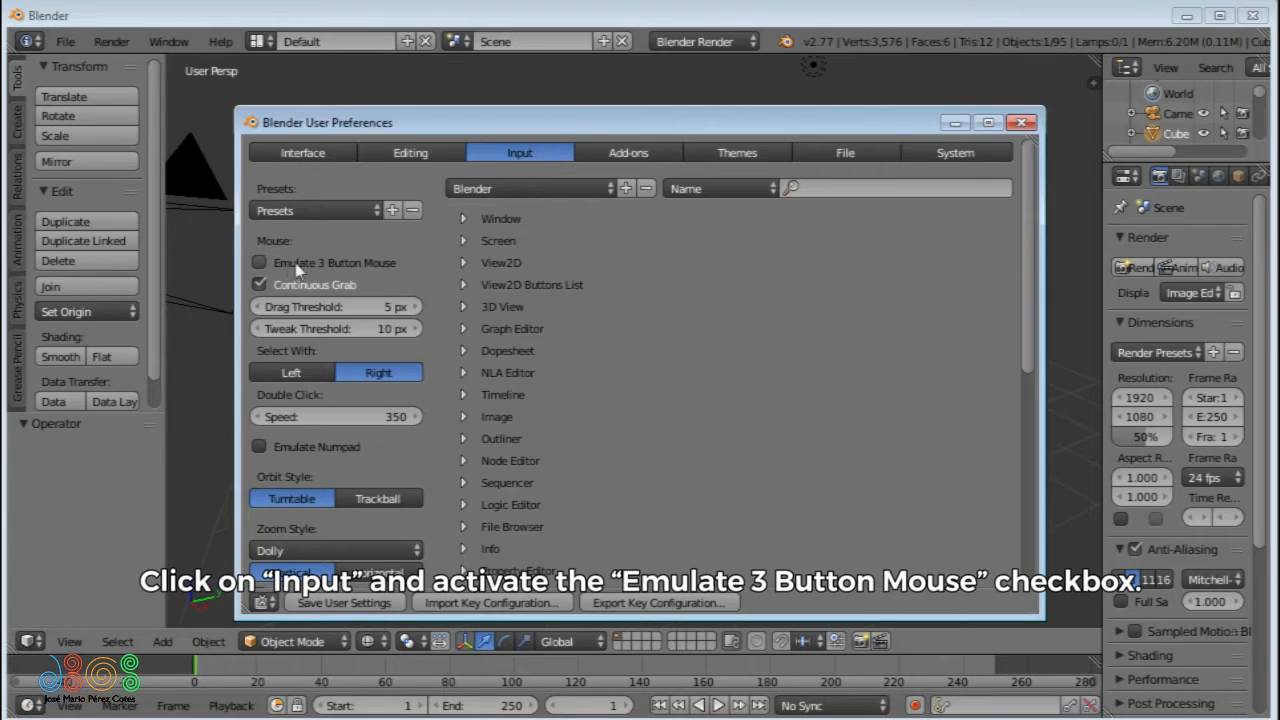
{"action": "left_click", "coordinate": [263, 264]}
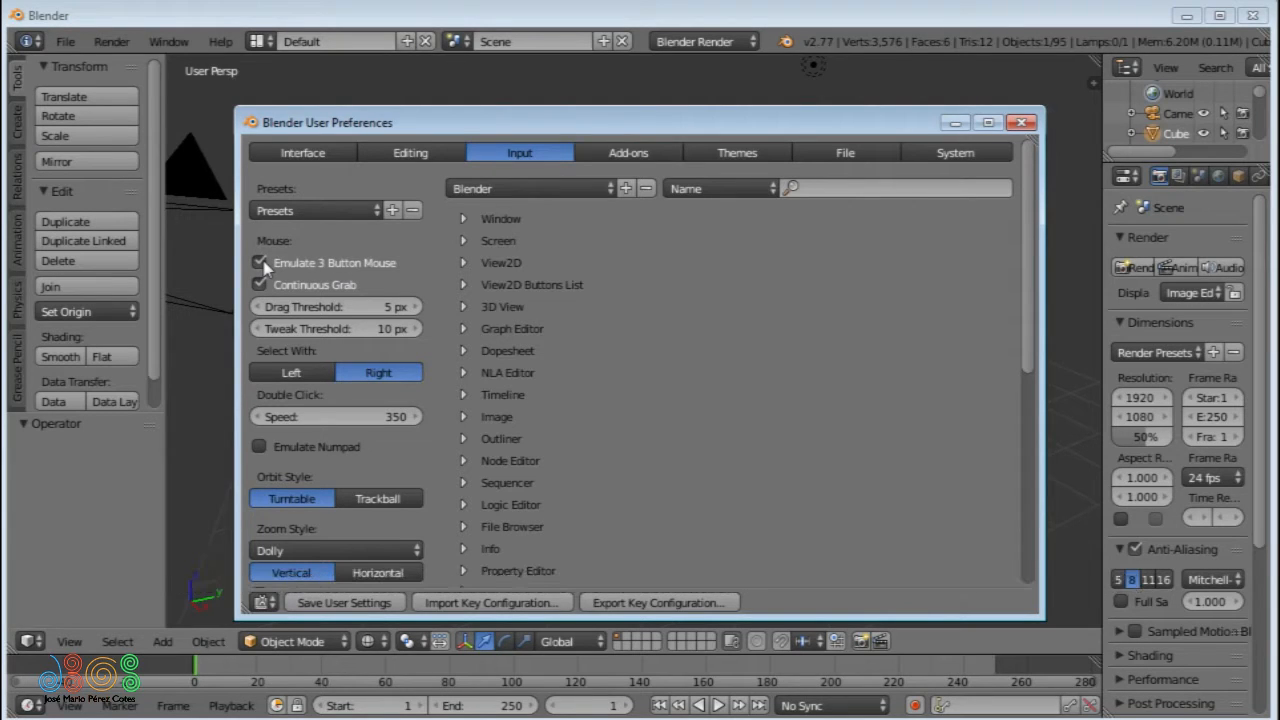
{"action": "left_click", "coordinate": [494, 95]}
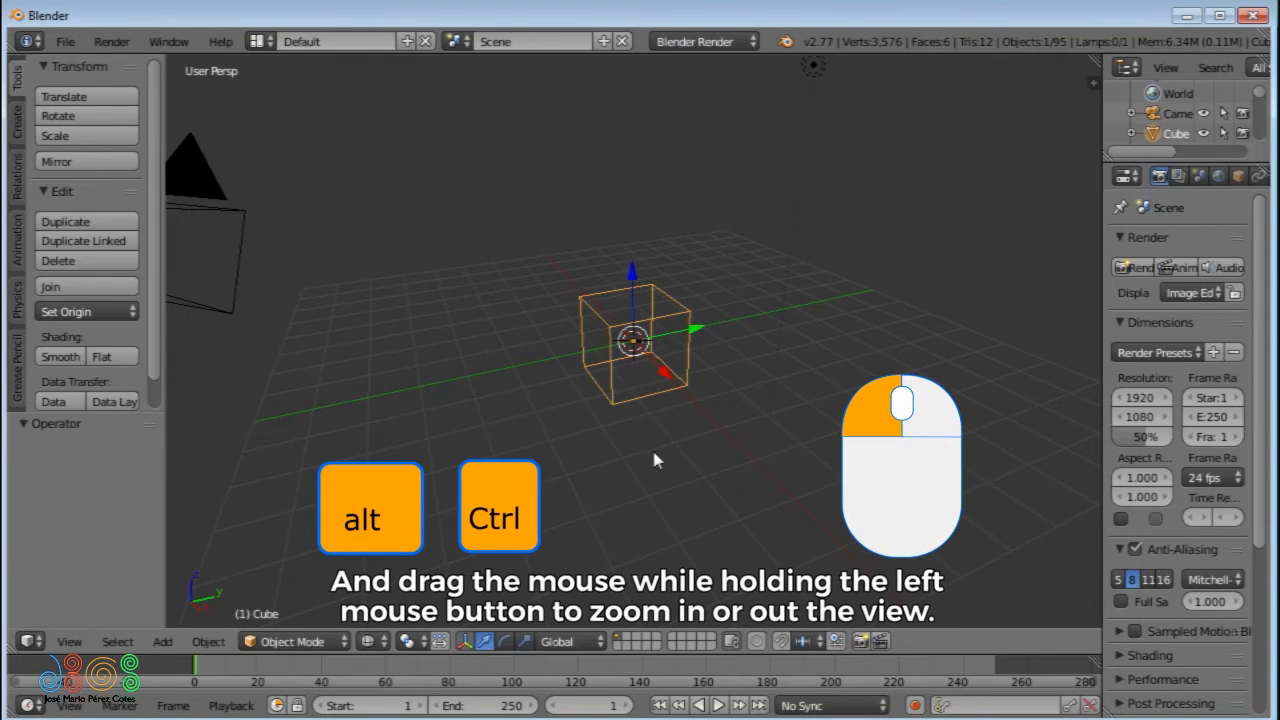
- Zoom in on the cube with the emulated mouse controls and the numpad, and zoom back out
{"action": "mouse_move", "coordinate": [657, 457]}
{"action": "left_mouse_down", "text": "ctrl+alt"}
{"action": "mouse_move", "coordinate": [663, 305]}
{"action": "mouse_move", "coordinate": [654, 433]}
{"action": "left_mouse_up", "text": "ctrl+alt"}
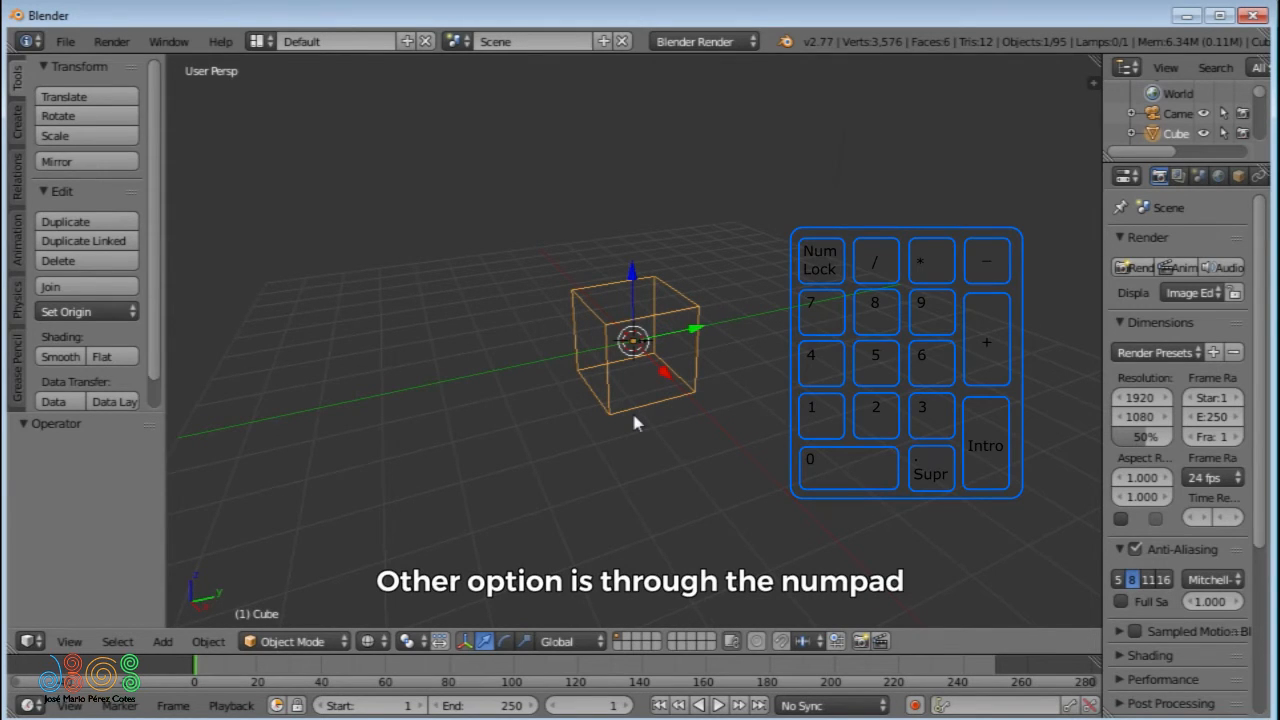
{"action": "key", "text": "KP_Add"}
{"action": "key", "text": "KP_Add"}
{"action": "key", "text": "KP_Add"}
{"action": "key", "text": "KP_Add"}
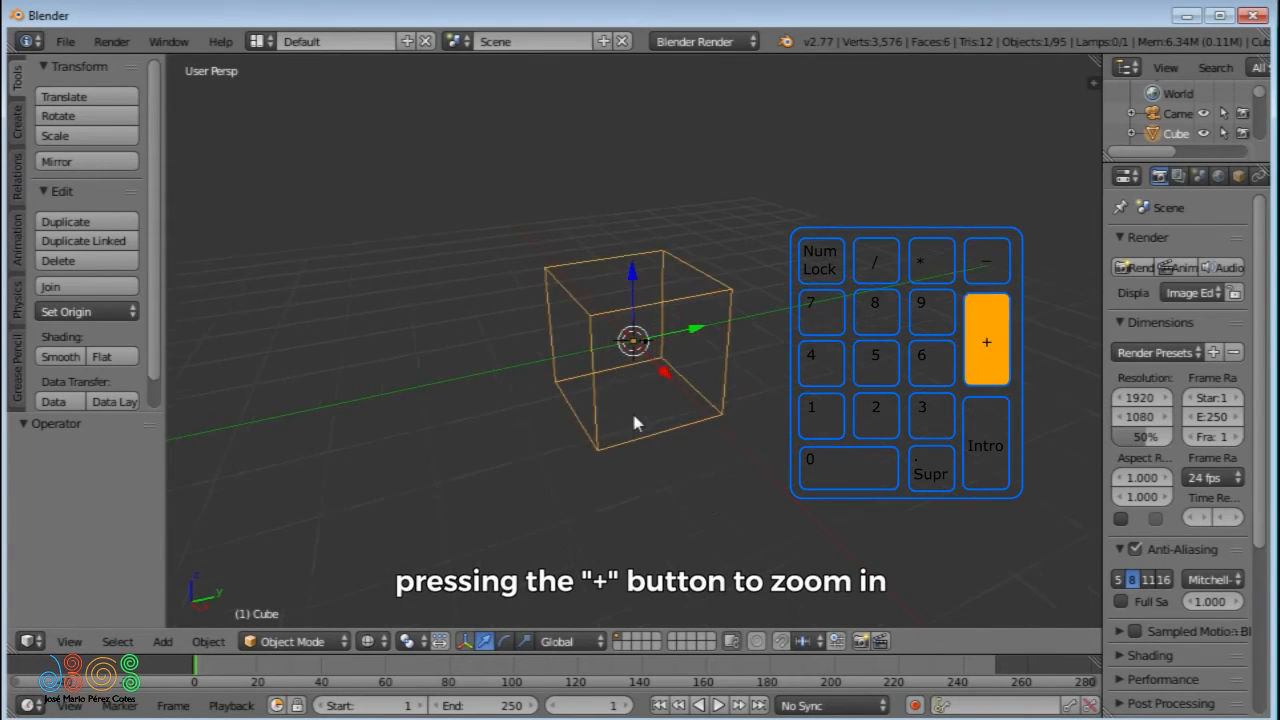
{"action": "key", "text": "KP_Add"}
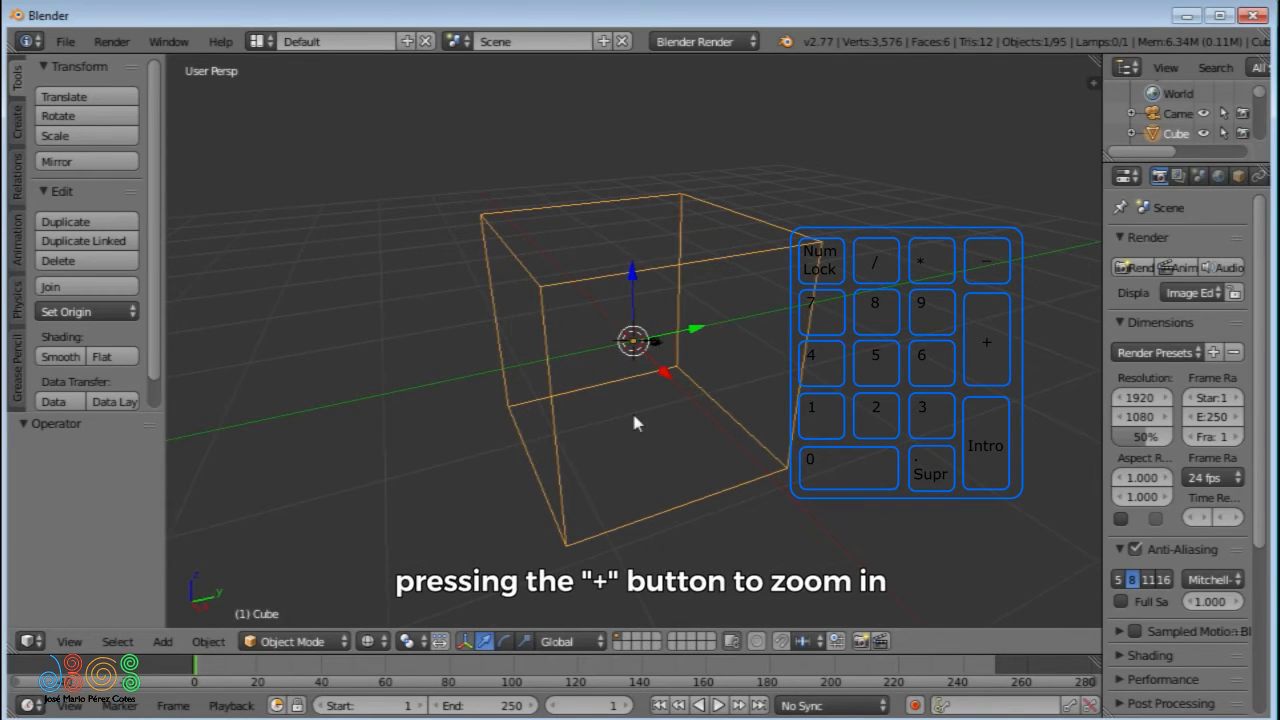
{"action": "key", "text": "KP_Subtract"}
{"action": "key", "text": "KP_Subtract"}
{"action": "key", "text": "KP_Subtract"}
{"action": "key", "text": "KP_Subtract"}
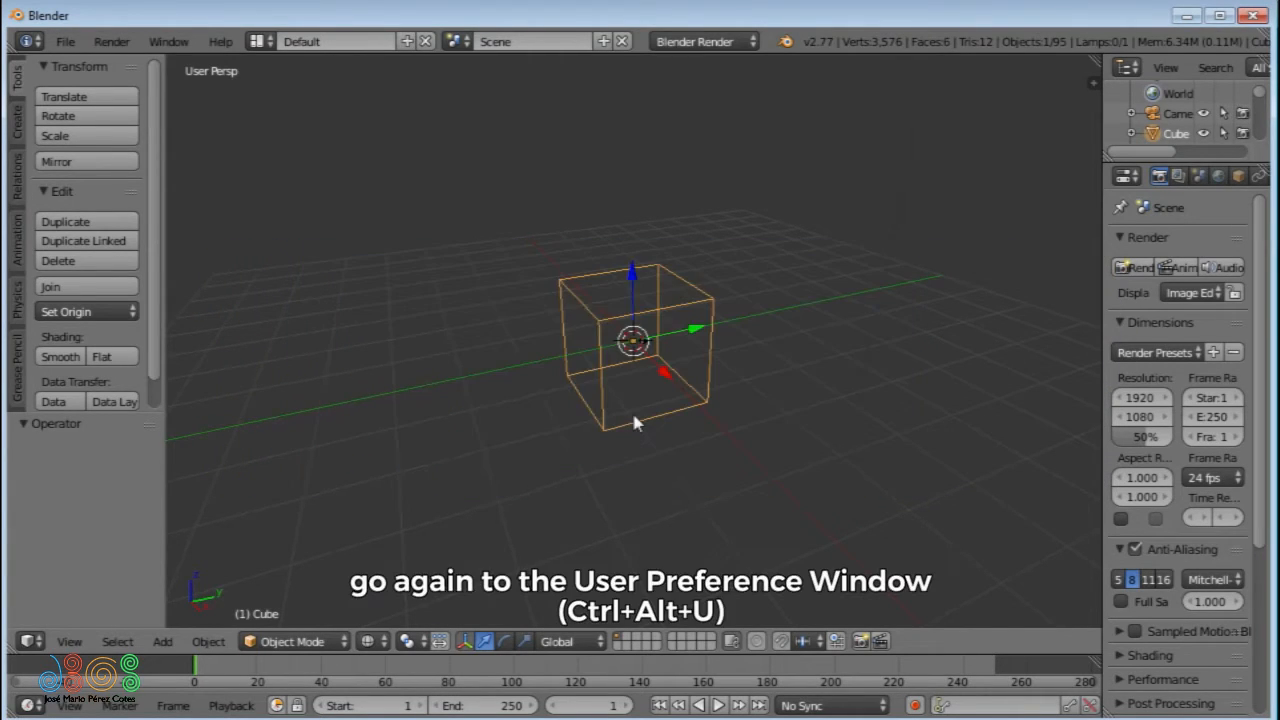
- Enable Emulate Numpad in the Input settings of the User Preferences
{"action": "key", "text": "ctrl+alt+u"}
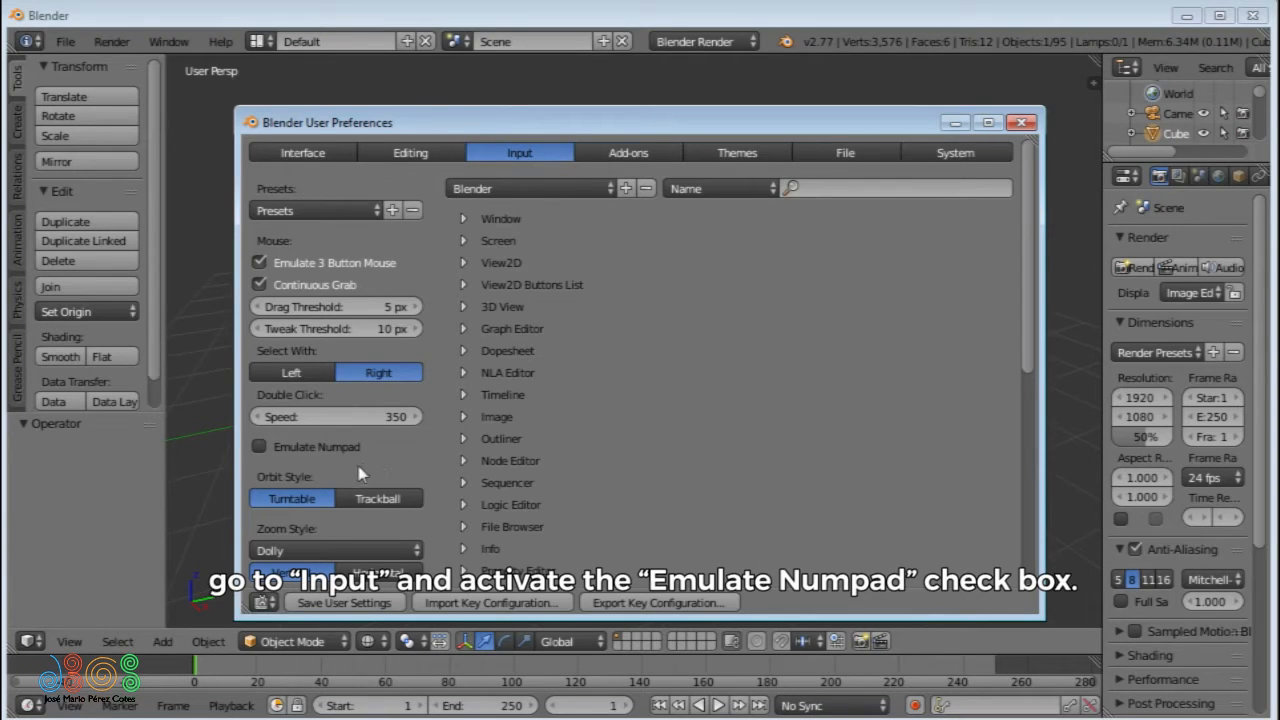
{"action": "left_click", "coordinate": [259, 447]}
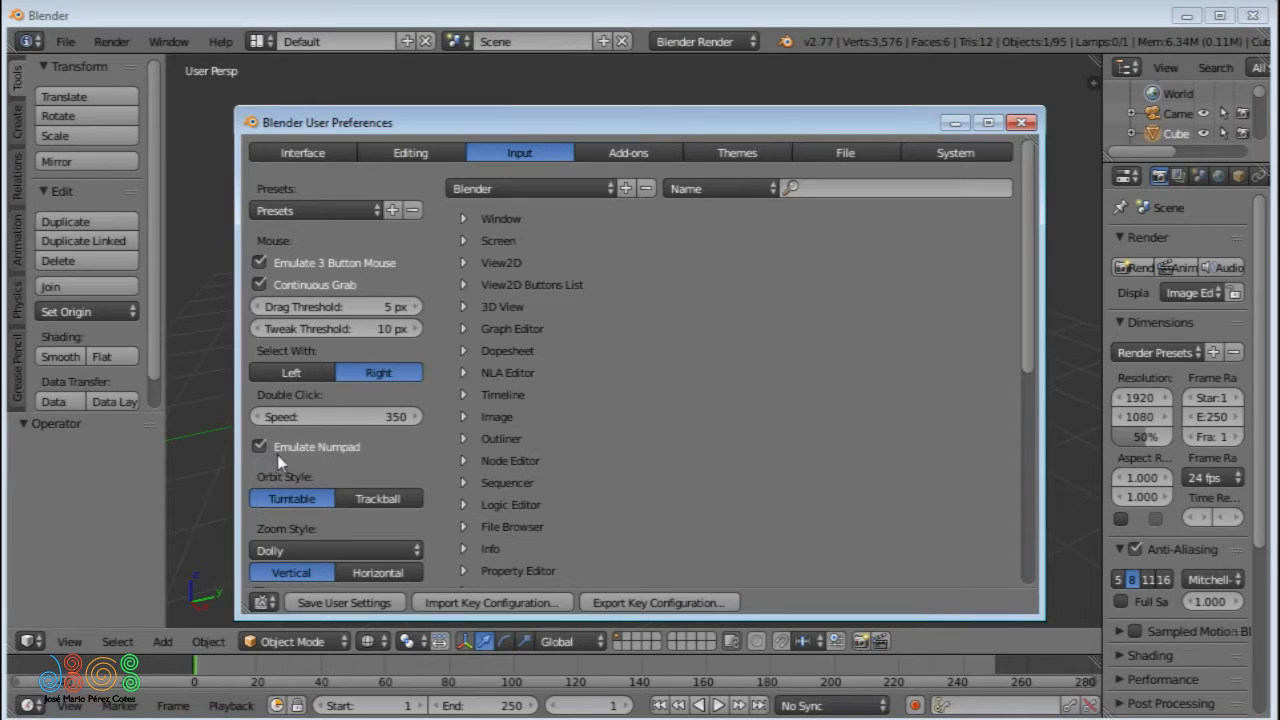
{"action": "left_click", "coordinate": [751, 22]}
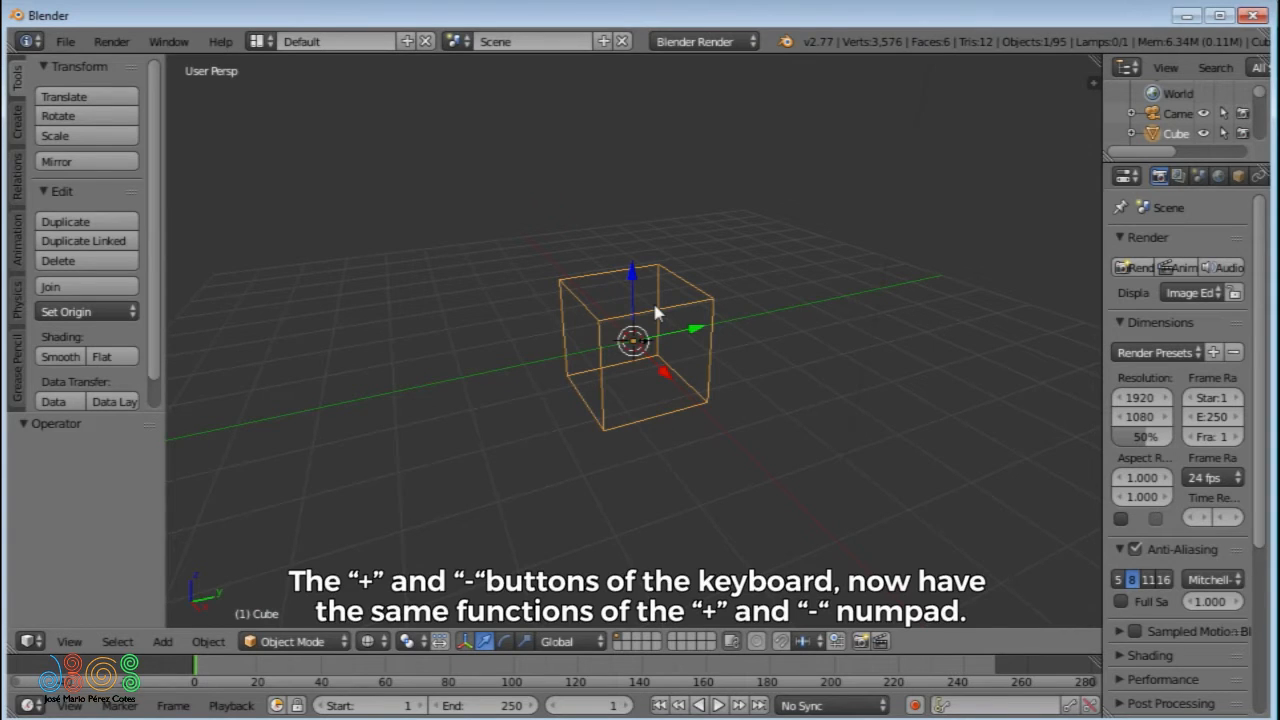
- Test the emulated numpad by zooming in on the cube and back out
{"action": "key", "text": "plus"}
{"action": "key", "text": "plus"}
{"action": "key", "text": "plus"}
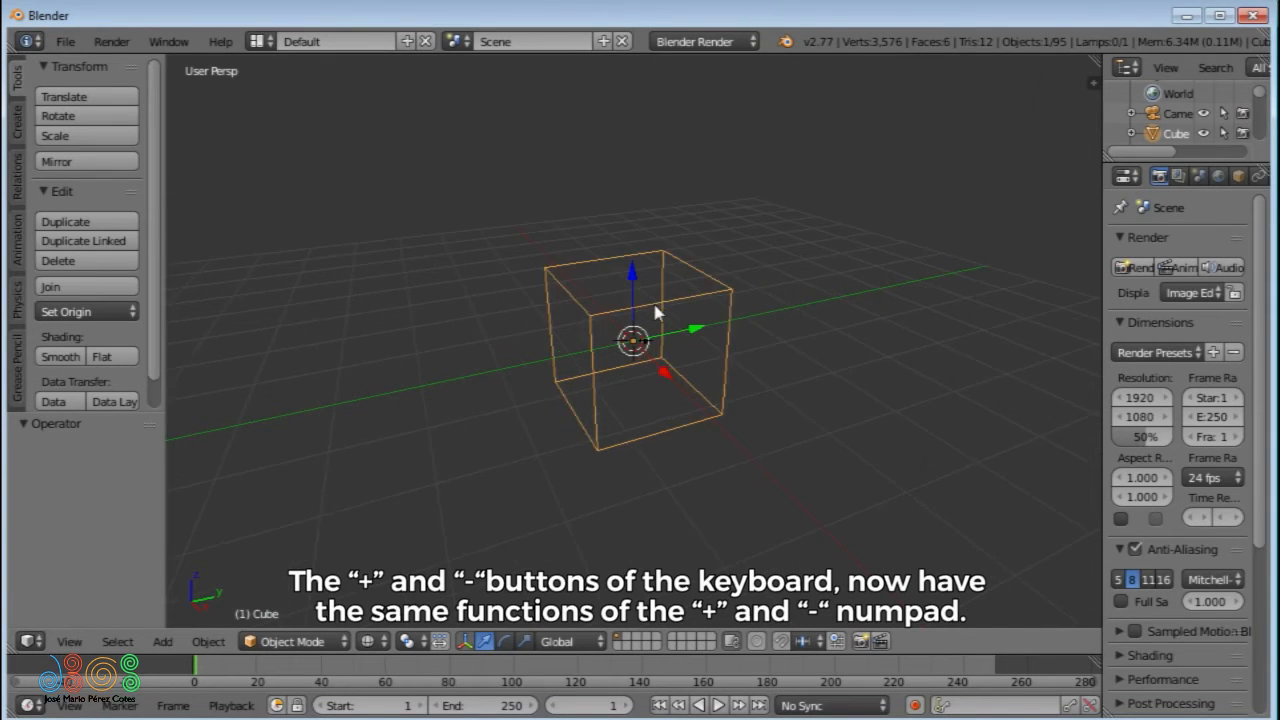
{"action": "key", "text": "minus"}
{"action": "key", "text": "minus"}
{"action": "key", "text": "minus"}
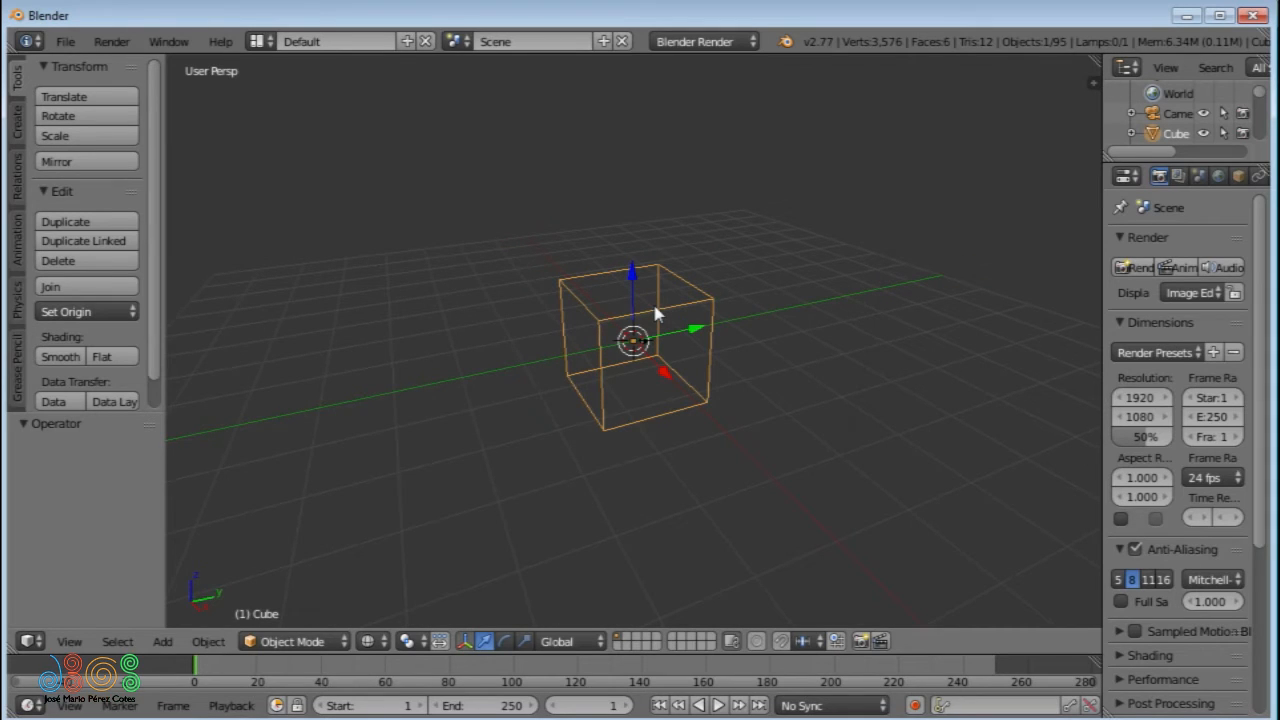
- Create two custom transform orientations from the cube and zoom in on the small character sketch beside the origin
{"action": "key", "text": "ctrl+alt+space"}
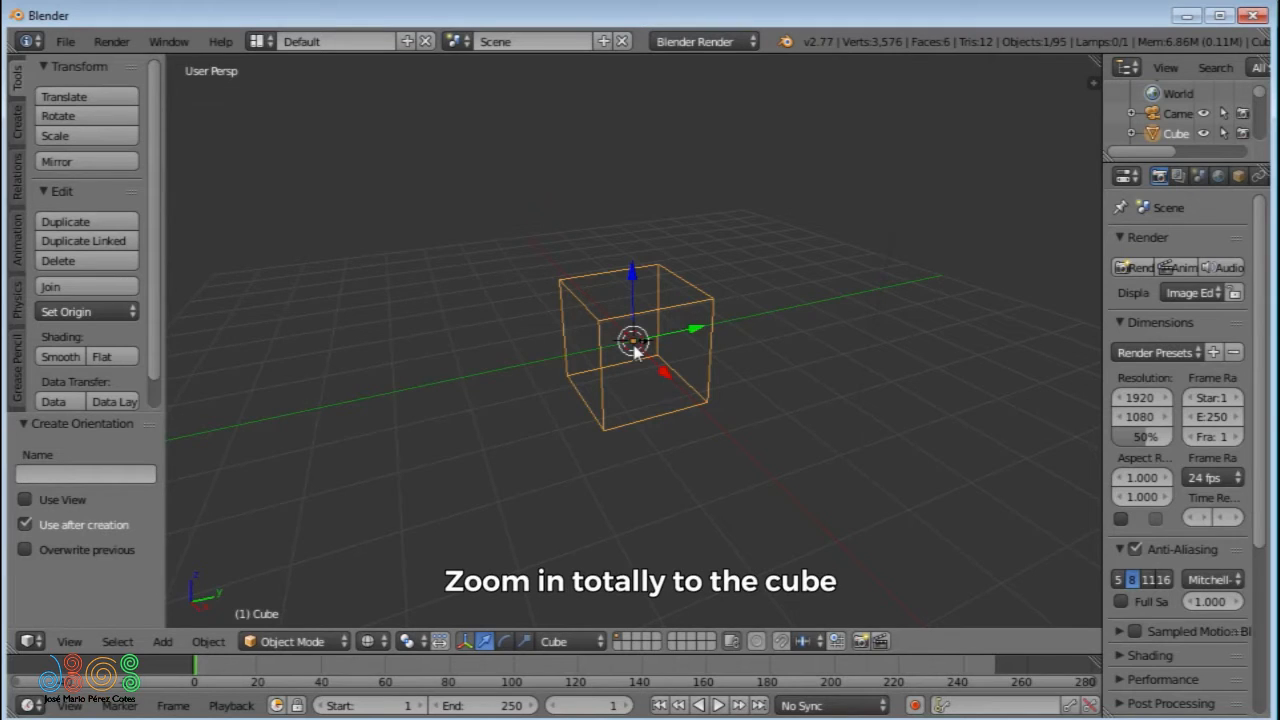
{"action": "scroll", "coordinate": [635, 340], "scroll_direction": "up", "scroll_amount": 3}
{"action": "scroll", "coordinate": [635, 300], "scroll_direction": "up", "scroll_amount": 6}
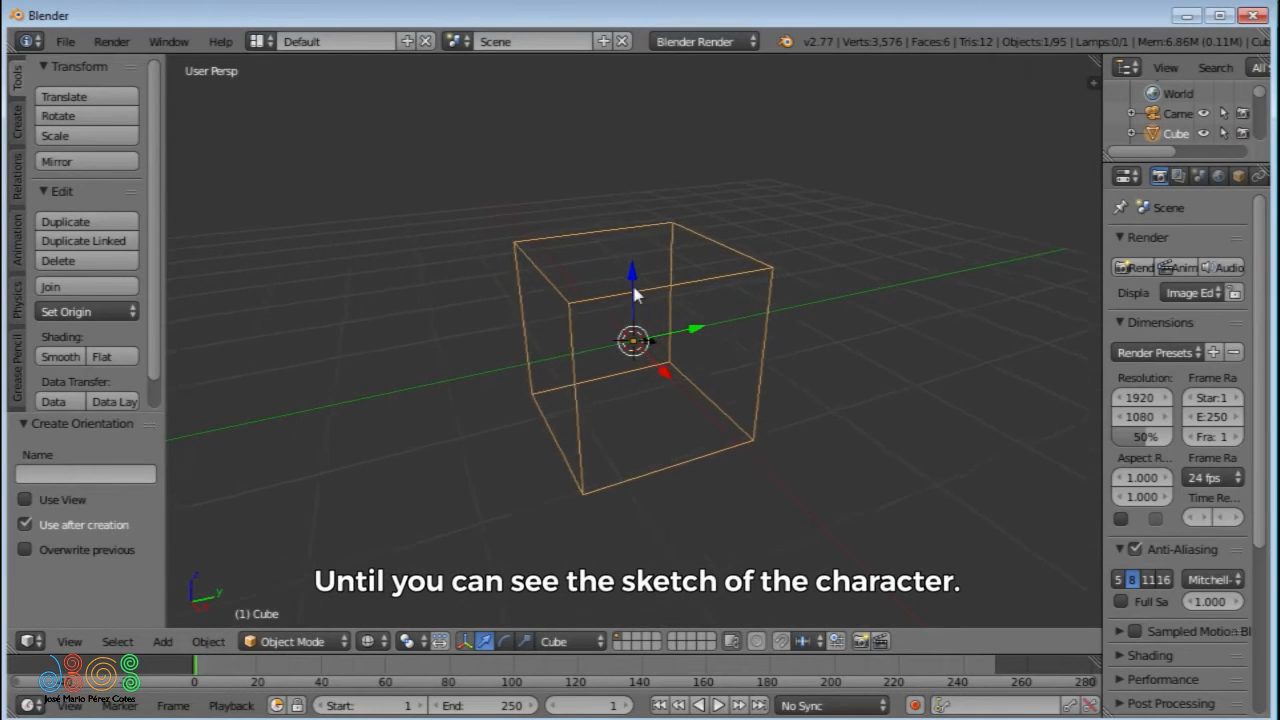
{"action": "scroll", "coordinate": [642, 235], "scroll_direction": "up", "scroll_amount": 4}
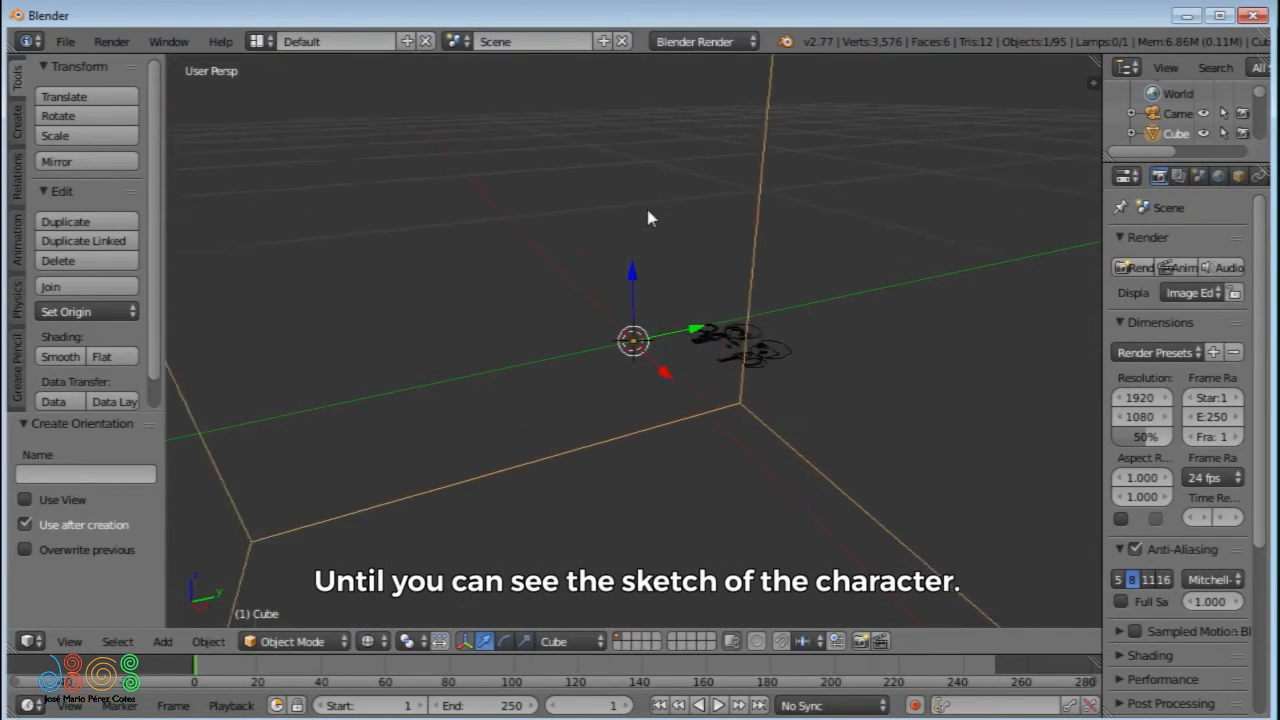
{"action": "key", "text": "ctrl+alt+space"}
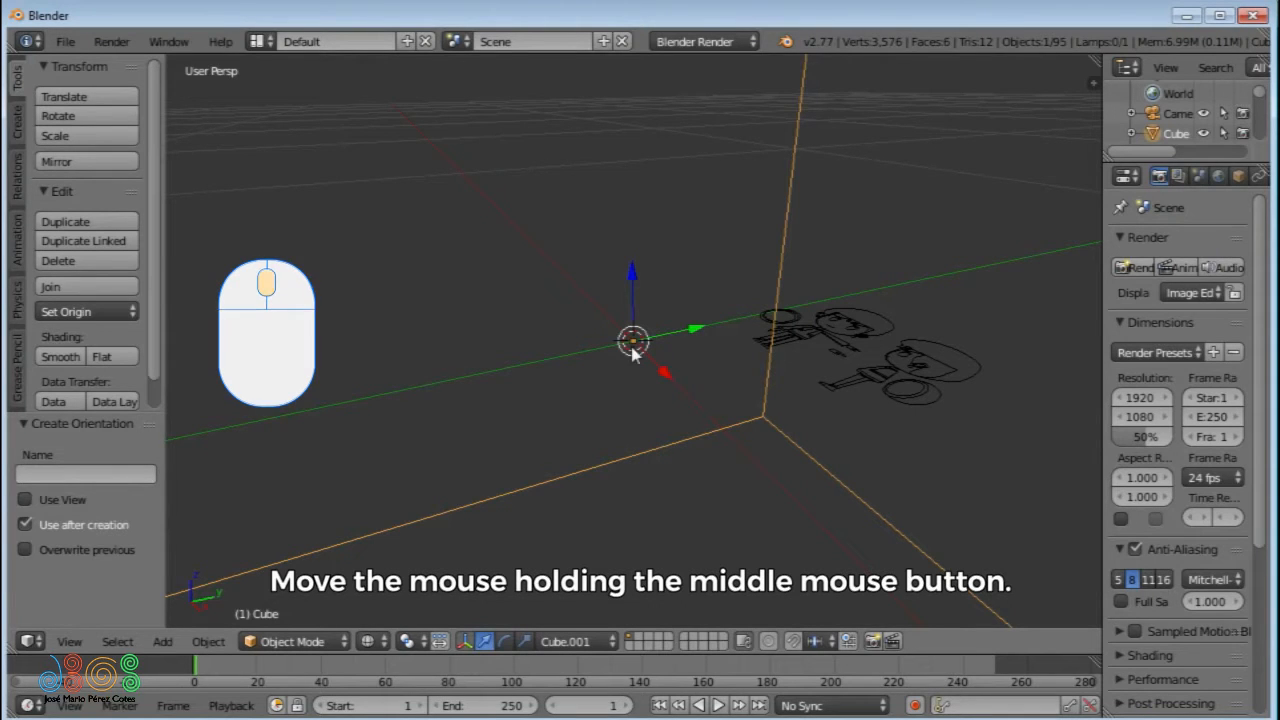
- Check the Emulate 3 Button Mouse preference and orbit the view until the character sketch is seen upright from above
{"action": "middle_click_drag", "start_coordinate": [632, 352], "coordinate": [602, 366]}
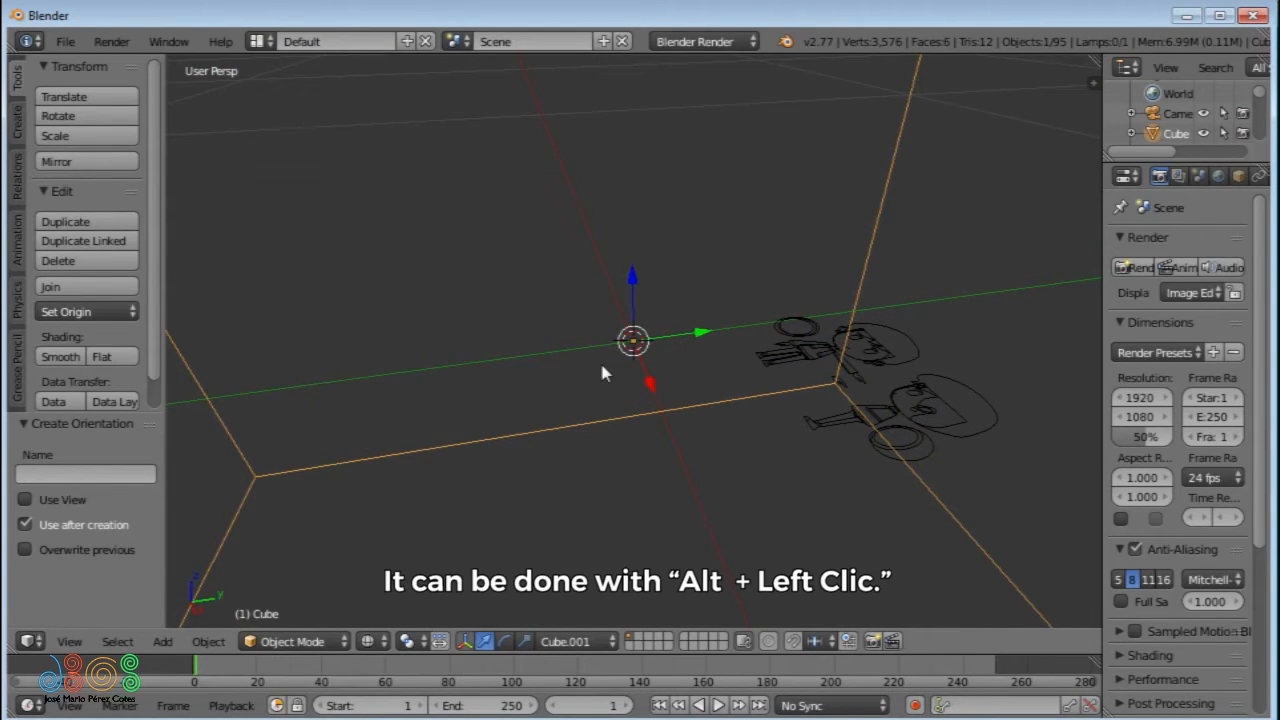
{"action": "key", "text": "alt"}
{"action": "left_click_drag", "start_coordinate": [601, 372], "coordinate": [643, 355], "text": "alt"}
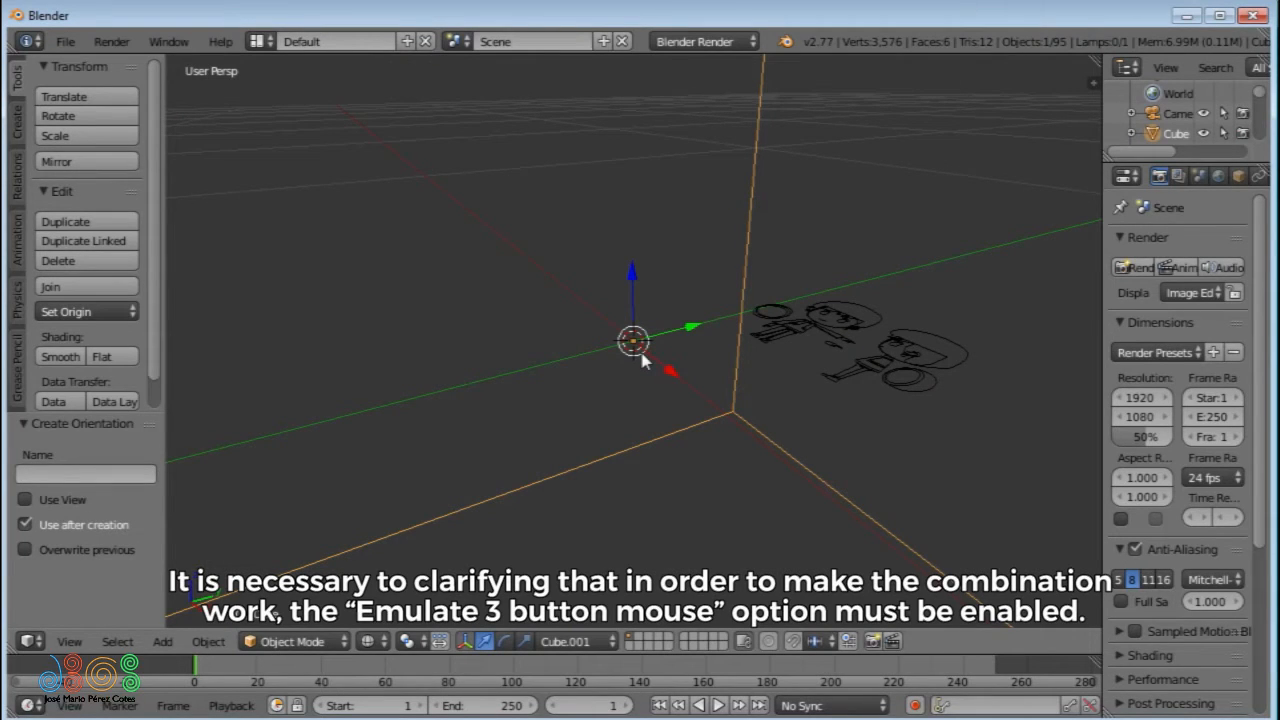
{"action": "key", "text": "ctrl+alt+u"}
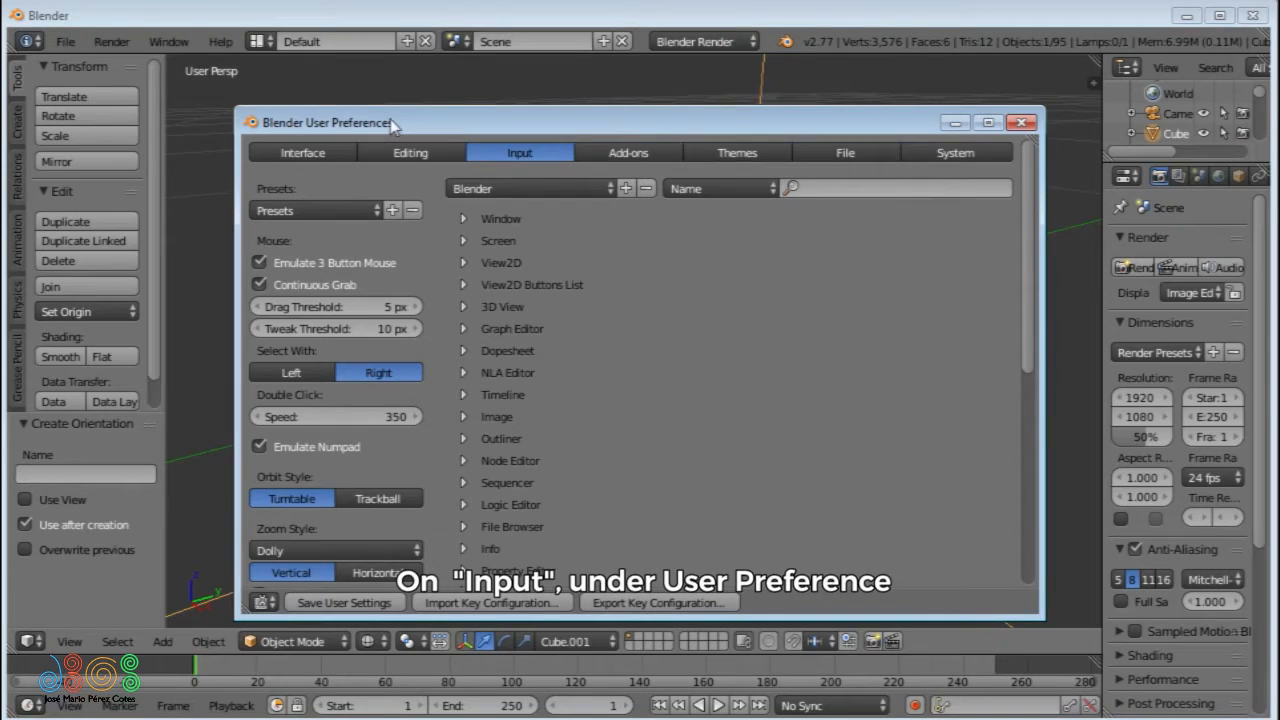
{"action": "left_click", "coordinate": [470, 20]}
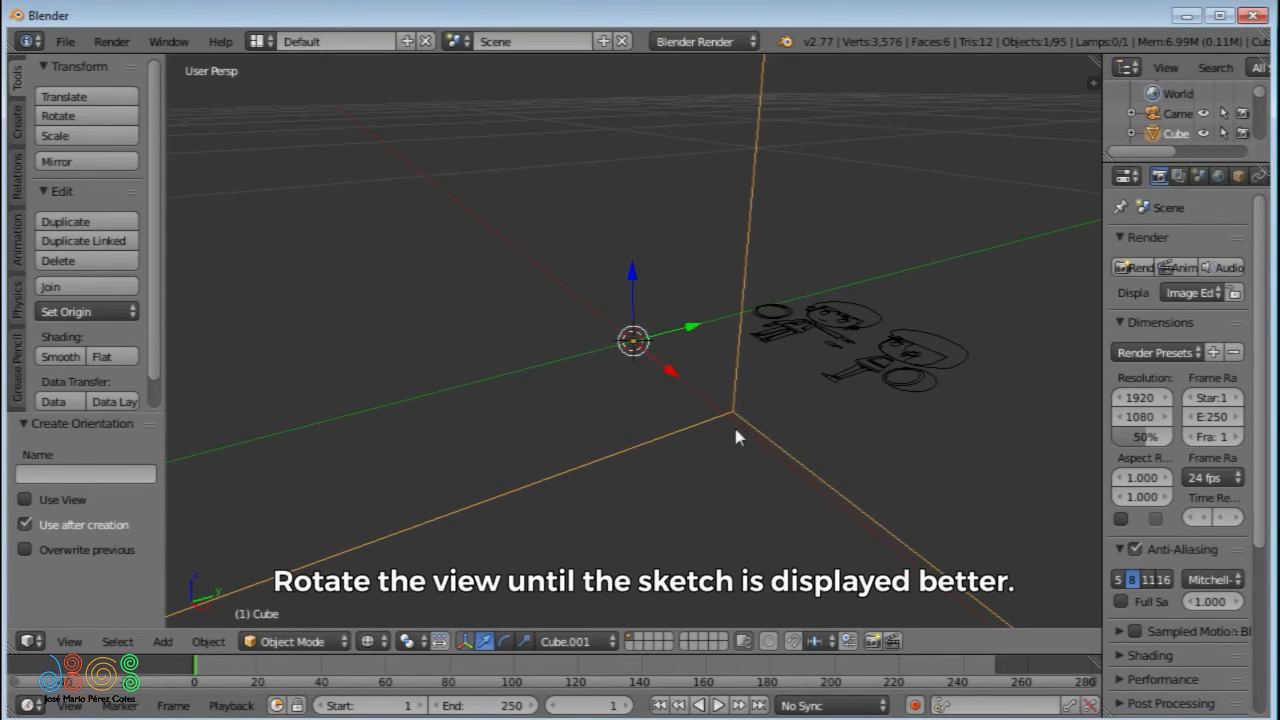
{"action": "mouse_move", "coordinate": [657, 380]}
{"action": "middle_mouse_down"}
{"action": "mouse_move", "coordinate": [766, 460]}
{"action": "mouse_move", "coordinate": [782, 490]}
{"action": "mouse_move", "coordinate": [791, 398]}
{"action": "mouse_move", "coordinate": [766, 400]}
{"action": "mouse_move", "coordinate": [764, 428]}
{"action": "middle_mouse_up"}
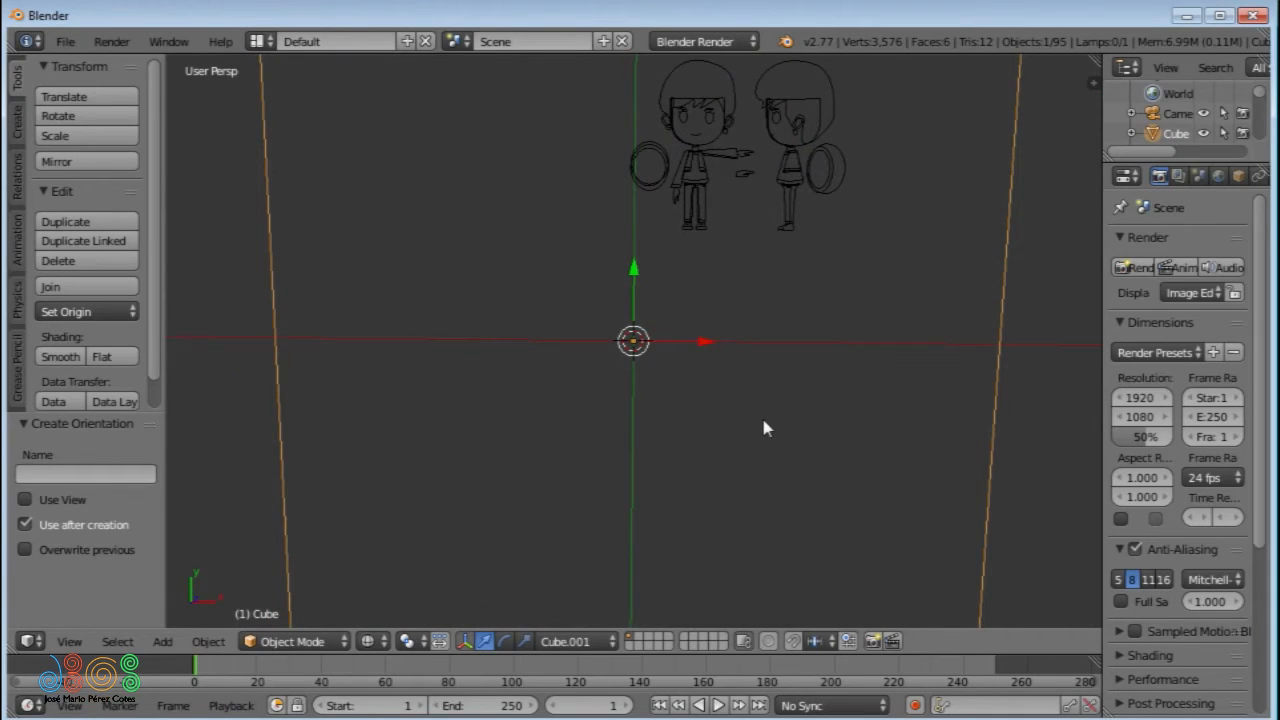
- Create another custom transform orientation from the cube and pan the view to centre the character sketch
{"action": "key", "text": "ctrl+alt+space"}
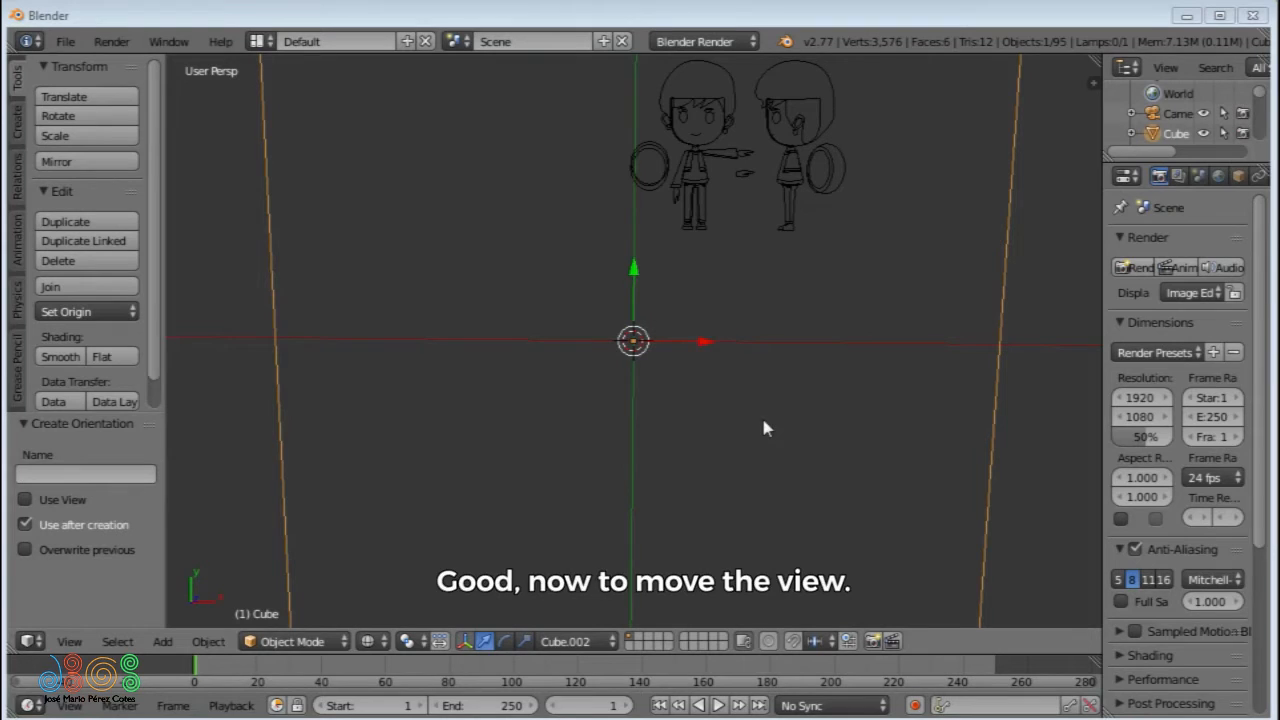
{"action": "middle_click_drag", "start_coordinate": [763, 424], "coordinate": [765, 428], "text": "shift"}
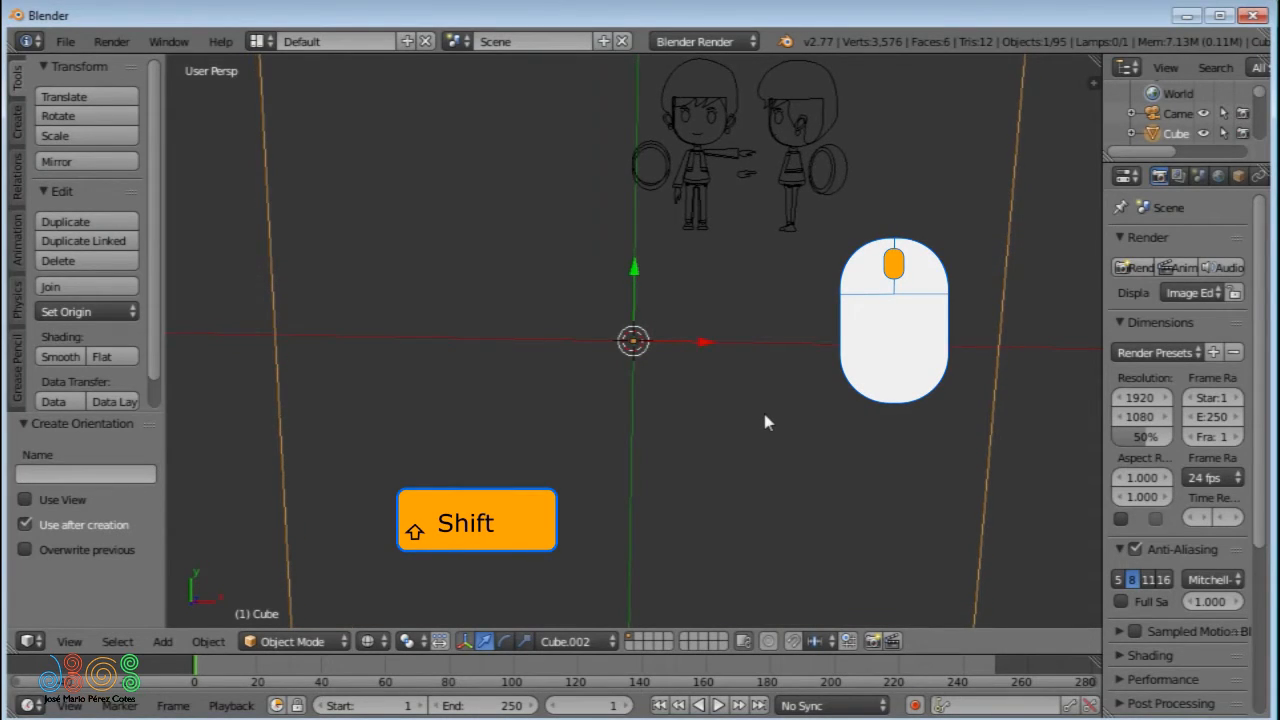
{"action": "mouse_move", "coordinate": [731, 303]}
{"action": "middle_mouse_down", "text": "shift"}
{"action": "mouse_move", "coordinate": [733, 371]}
{"action": "mouse_move", "coordinate": [703, 474]}
{"action": "mouse_move", "coordinate": [677, 477]}
{"action": "mouse_move", "coordinate": [678, 499]}
{"action": "middle_mouse_up", "text": "shift"}
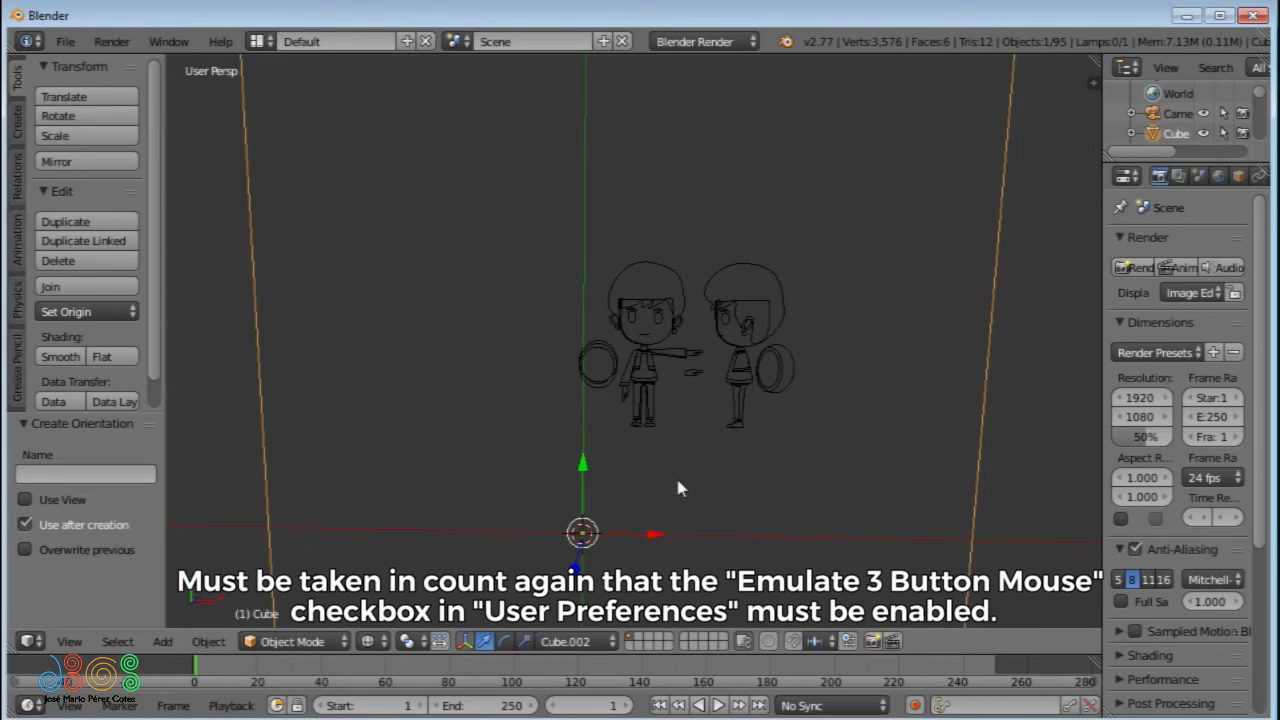
- Check the Emulate 3 Button Mouse input preference and pan the view to move the character sketch and origin higher
{"action": "key", "text": "ctrl+alt+u"}
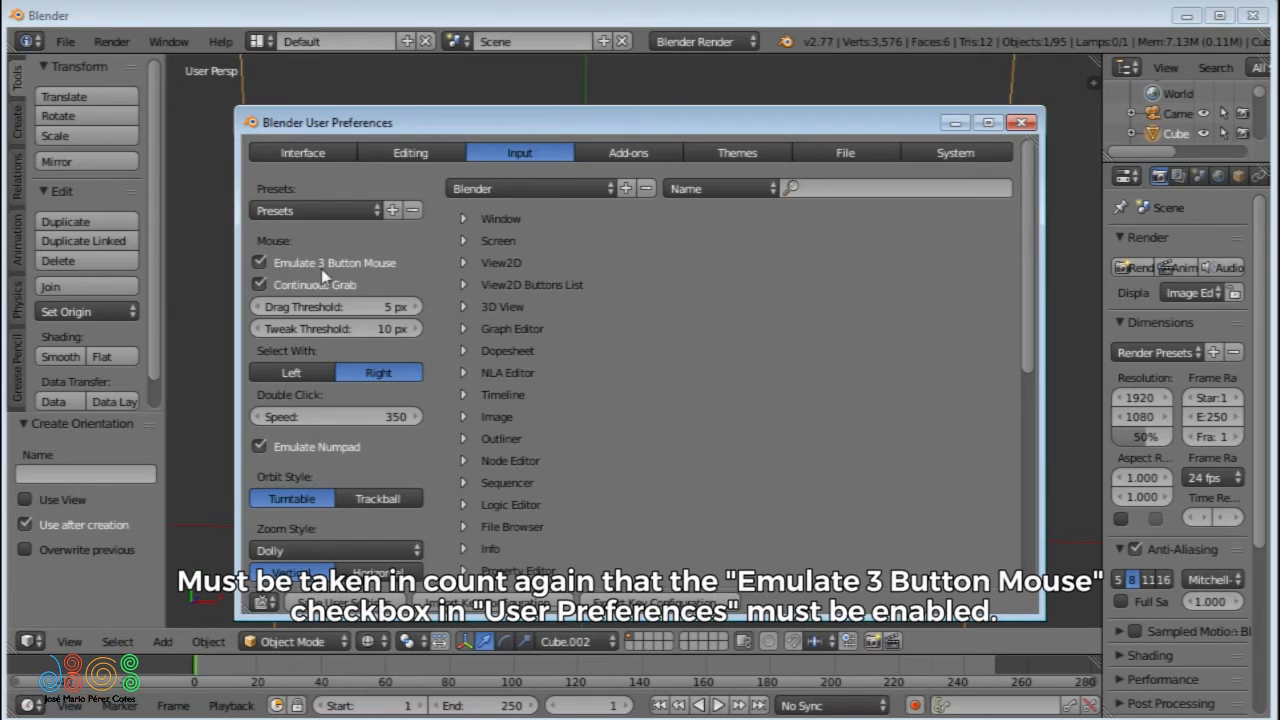
{"action": "left_click", "coordinate": [436, 85]}
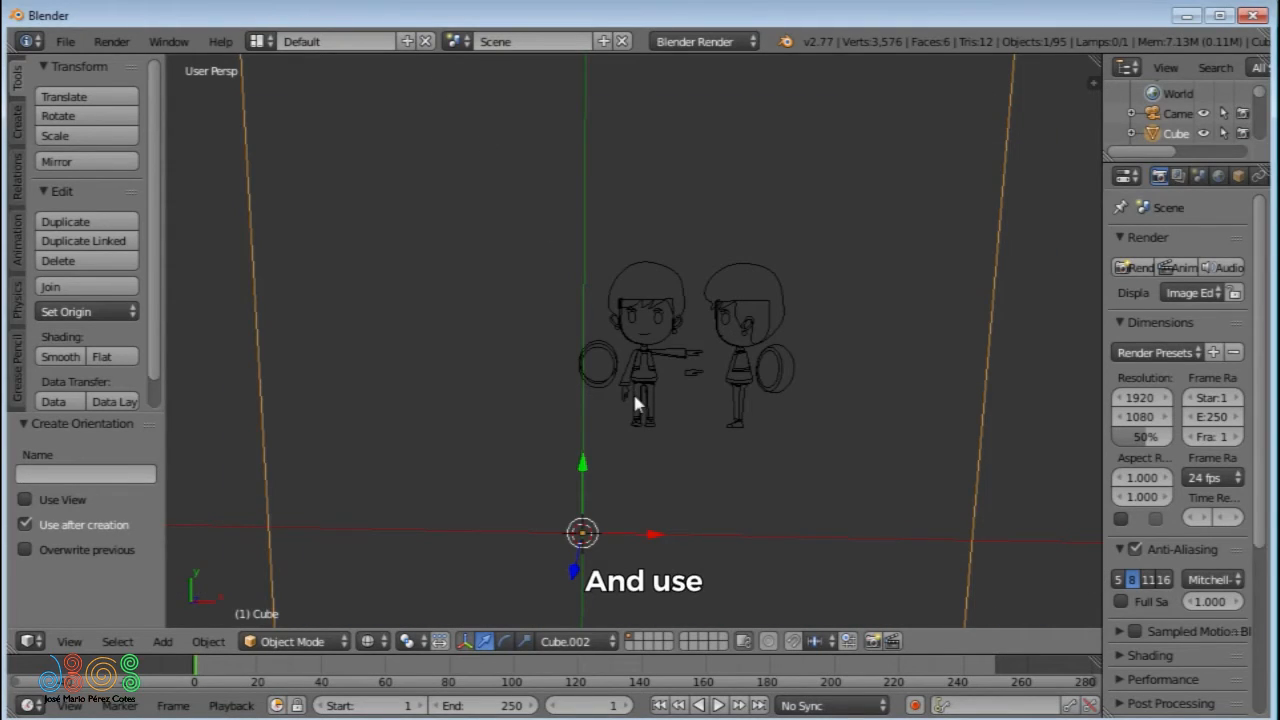
{"action": "key", "text": "alt"}
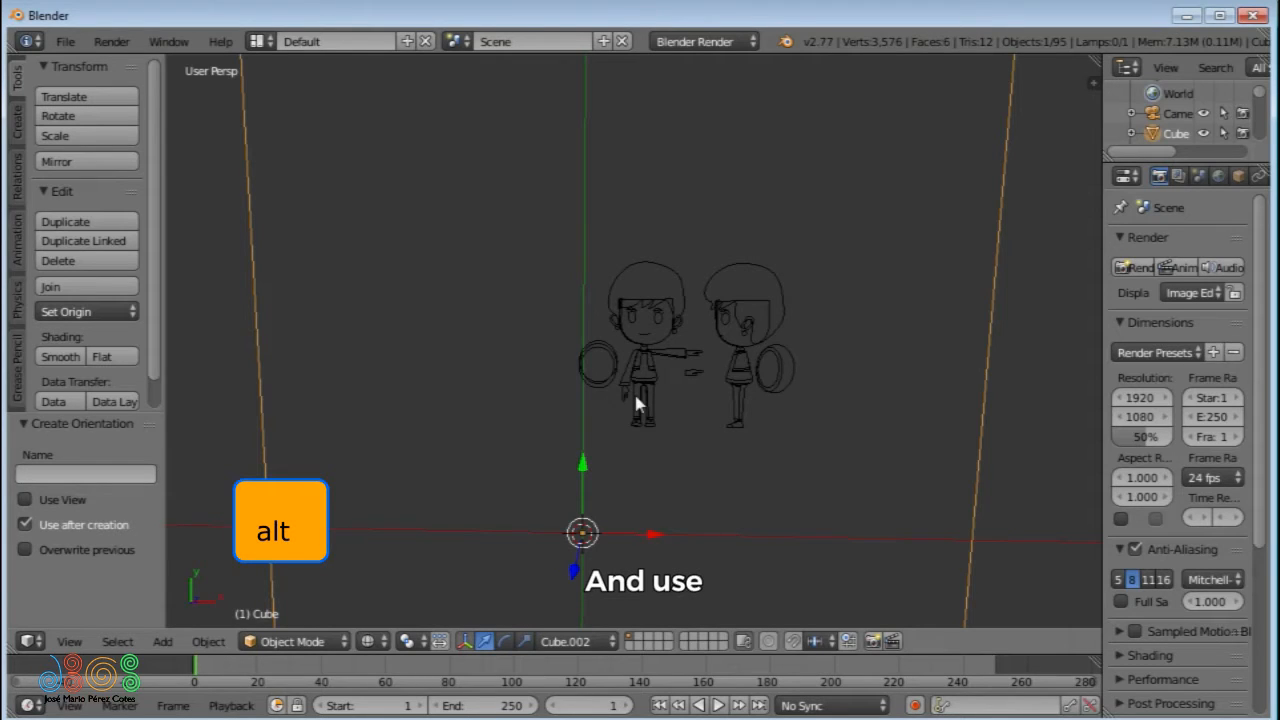
{"action": "left_click_drag", "start_coordinate": [633, 477], "coordinate": [604, 444], "text": "alt+shift"}
{"action": "left_click_drag", "start_coordinate": [654, 423], "coordinate": [595, 383], "text": "alt+shift"}
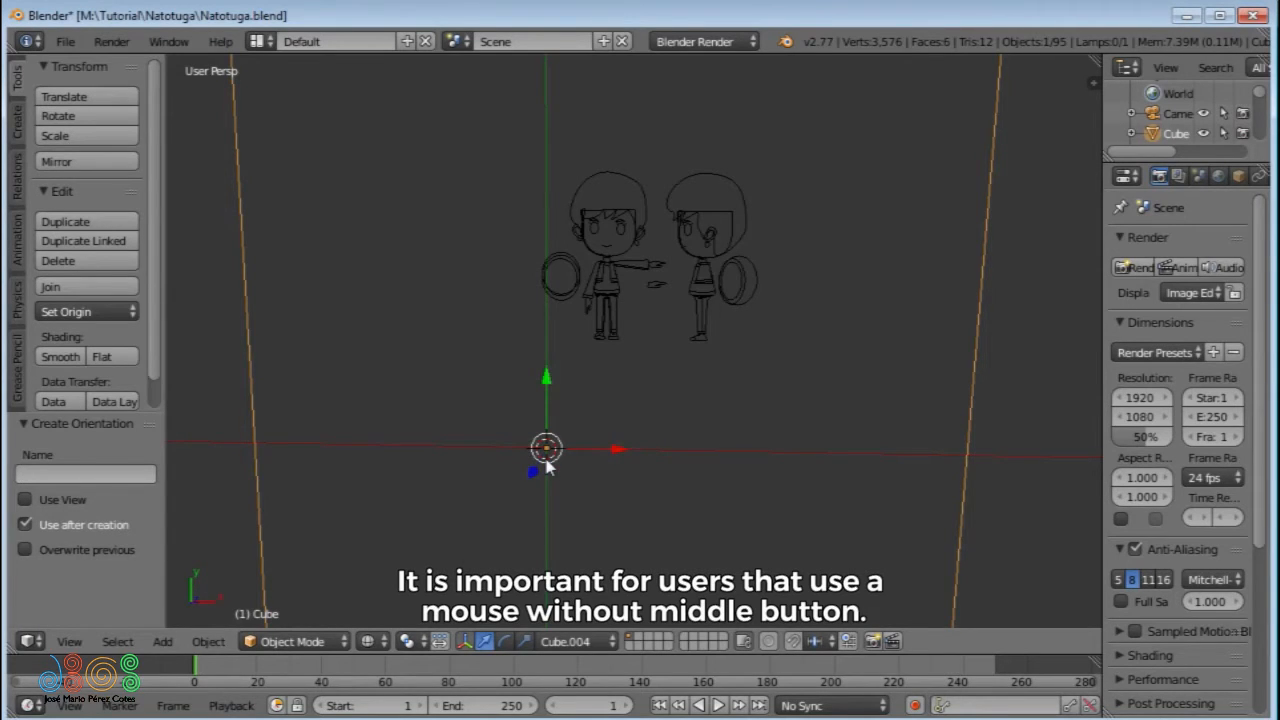
- Save the current user preferences as the default settings
{"action": "key", "text": "ctrl+alt+u"}
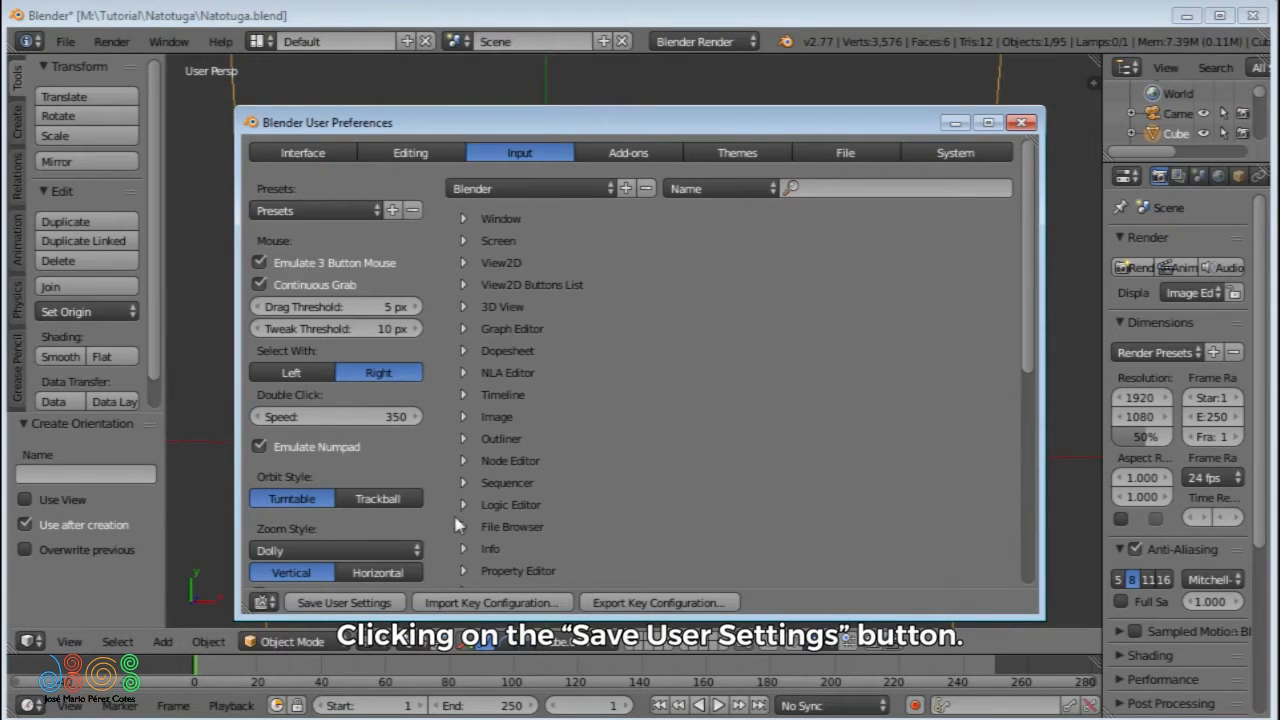
{"action": "left_click", "coordinate": [352, 604]}
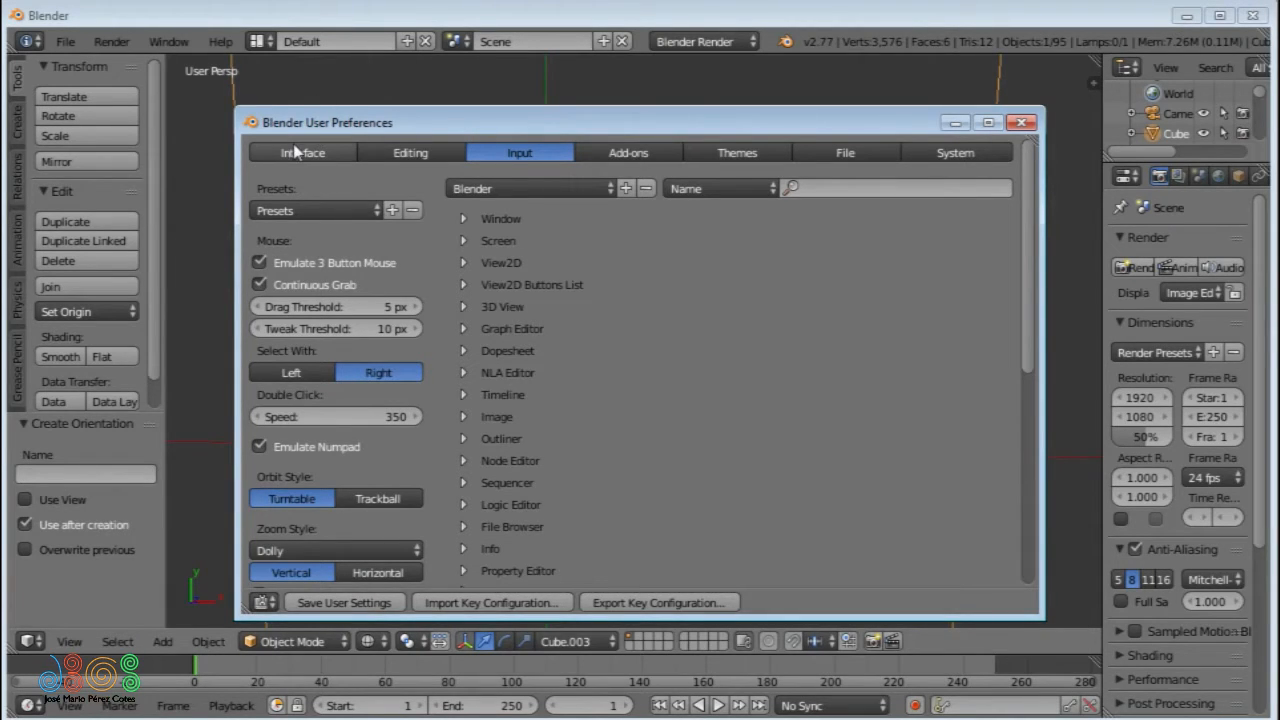
- Save the project as Natotuga.blend in the folder M:\Tutorial\Natotuga\
{"action": "left_click", "coordinate": [76, 47]}
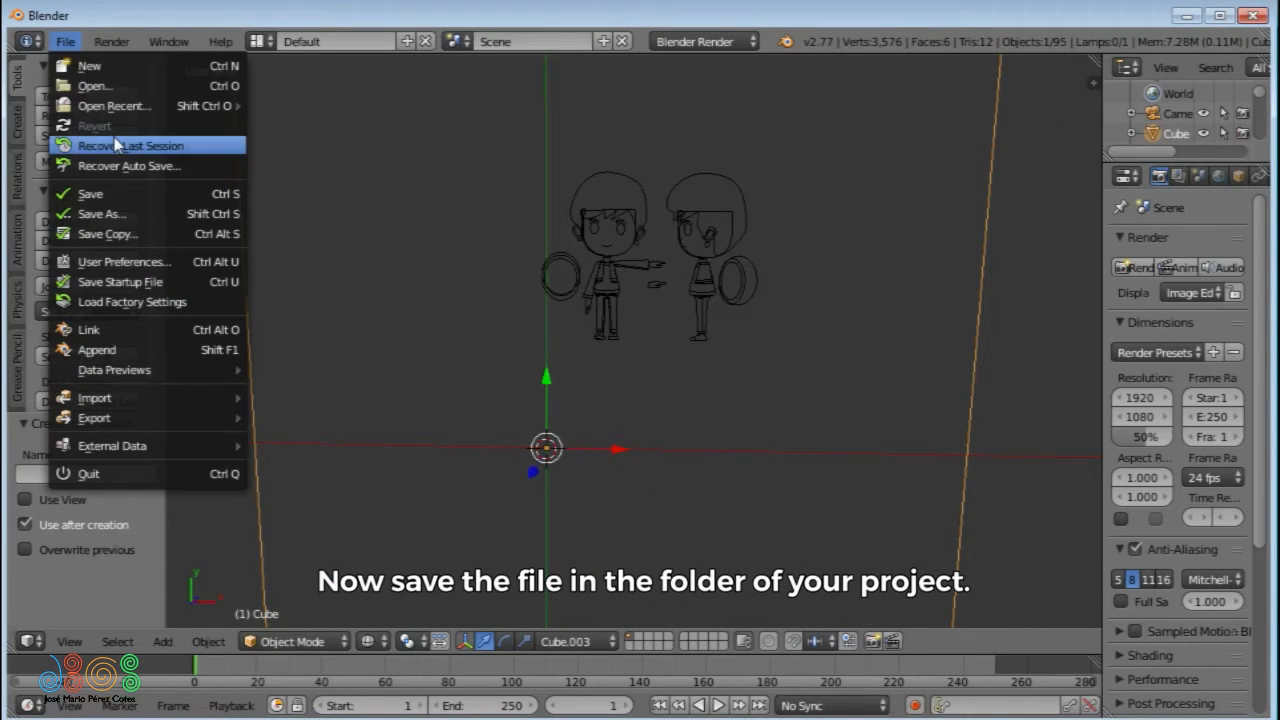
{"action": "left_click", "coordinate": [107, 196]}
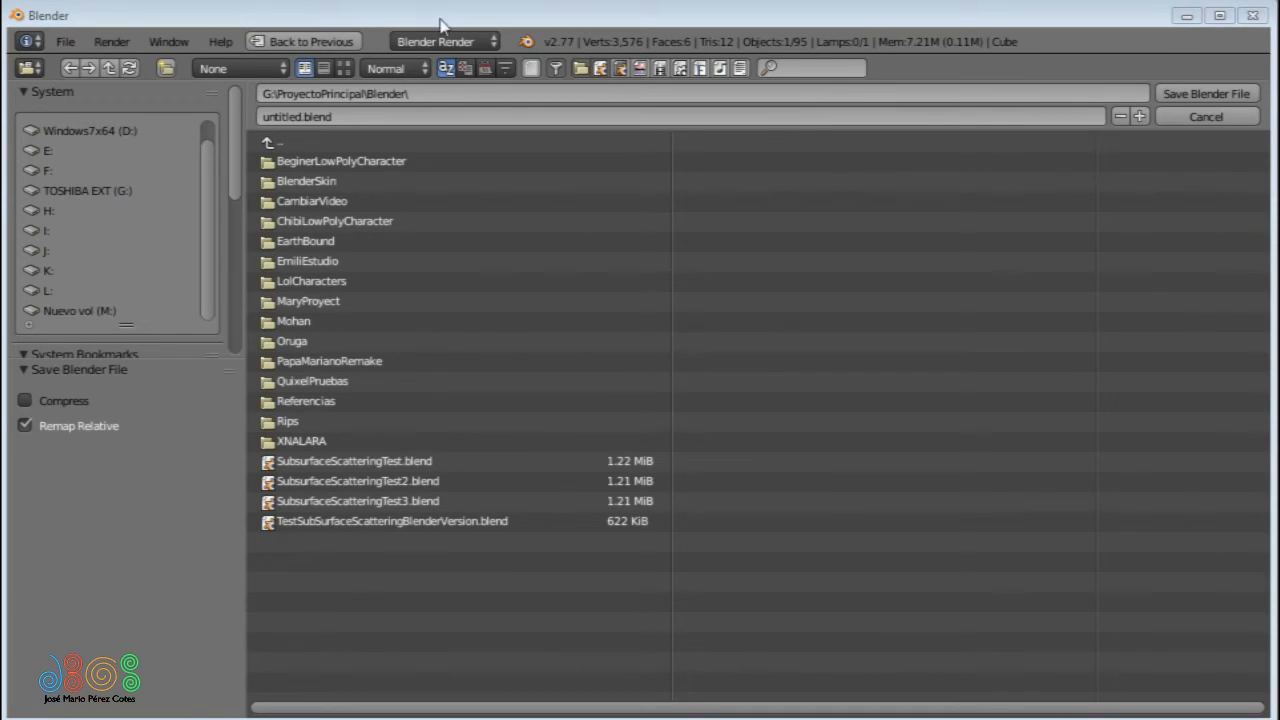
{"action": "left_click", "coordinate": [437, 93]}
{"action": "type", "text": "M:\\Tutorial\\Natotuga"}
{"action": "key", "text": "Return"}
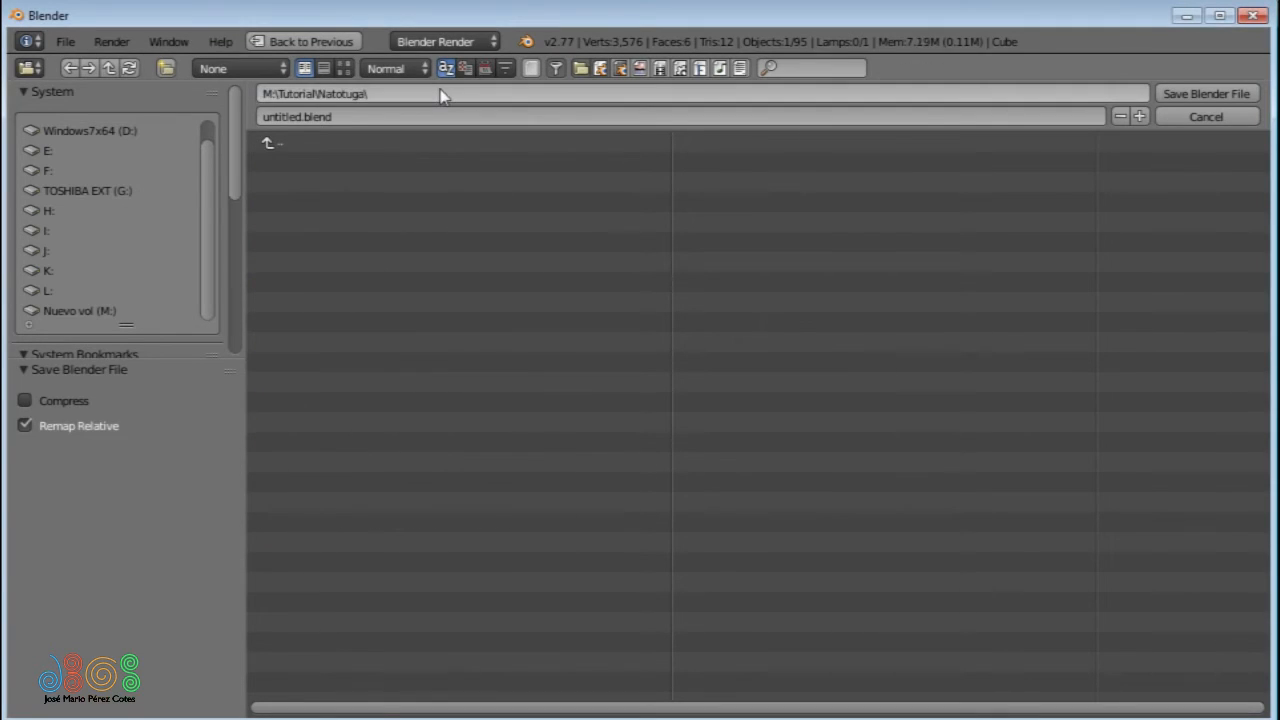
{"action": "left_click", "coordinate": [380, 116]}
{"action": "left_click_drag", "start_coordinate": [304, 116], "coordinate": [228, 116]}
{"action": "type", "text": "Natotuga"}
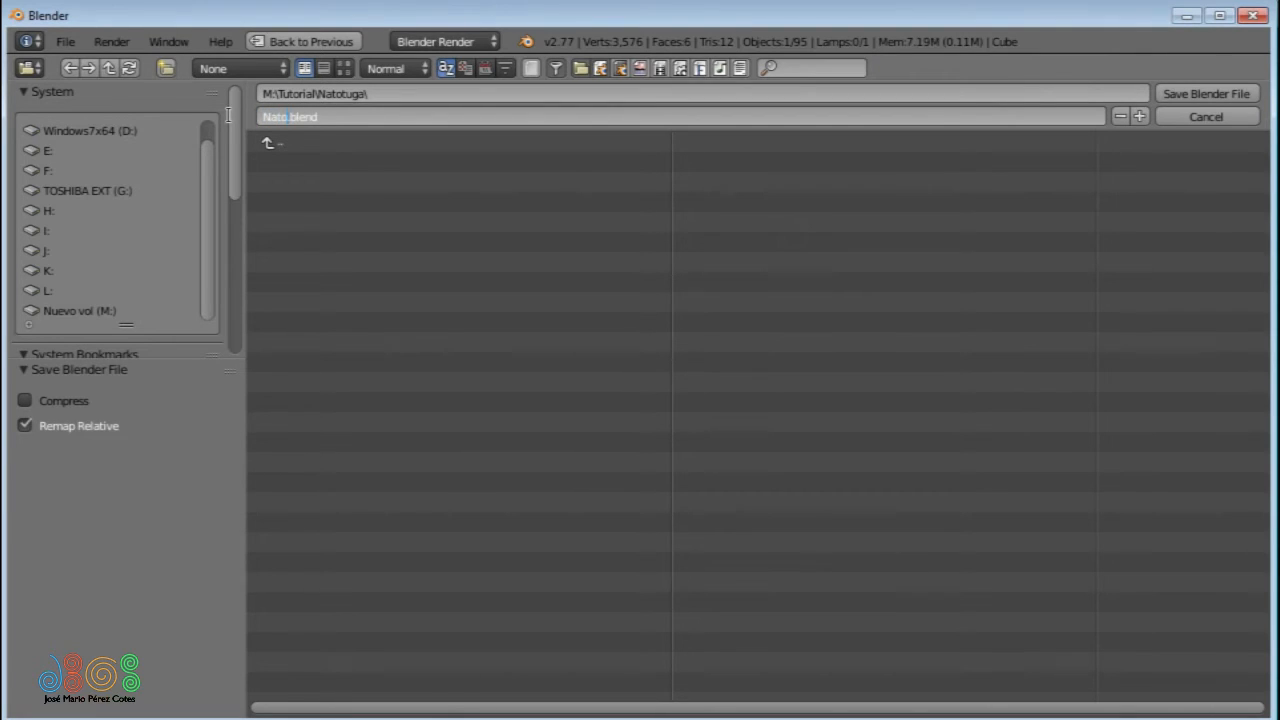
{"action": "key", "text": "Return"}
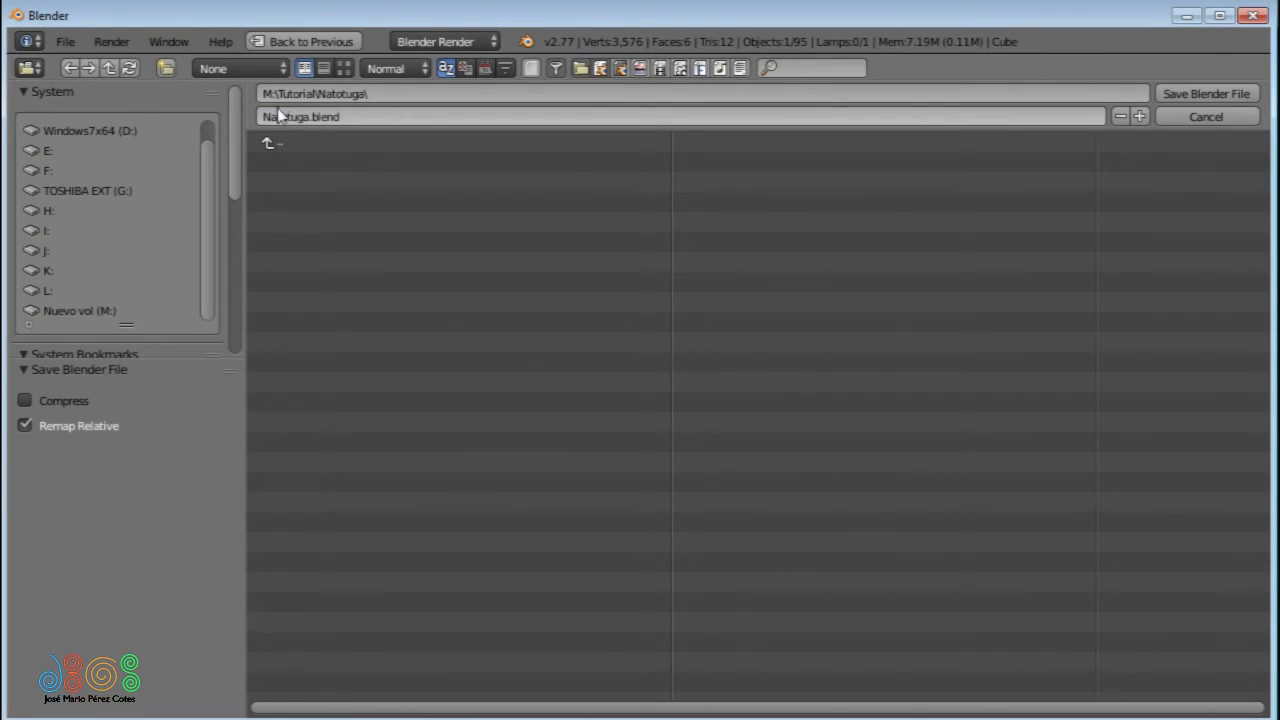
{"action": "left_click", "coordinate": [1183, 92]}
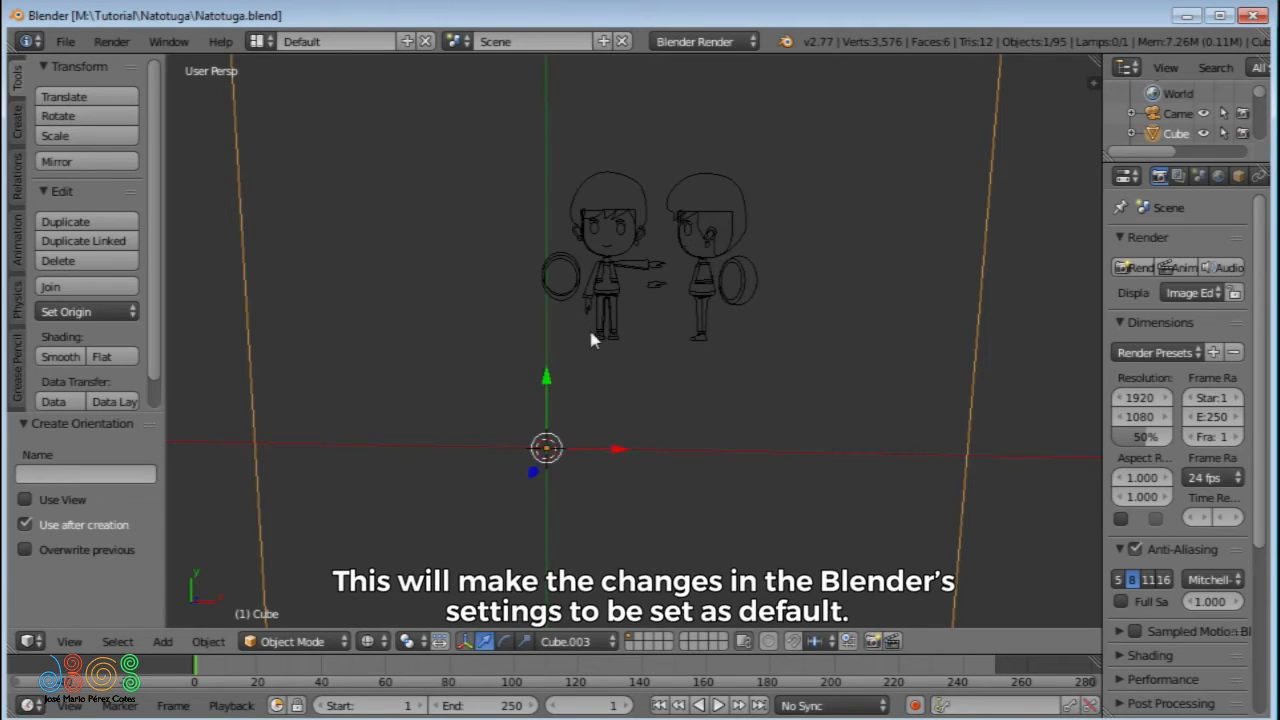
- Move the front figure's hair, face outline and side head line one by one into the empty area beside the sketch
{"action": "key", "text": "a"}
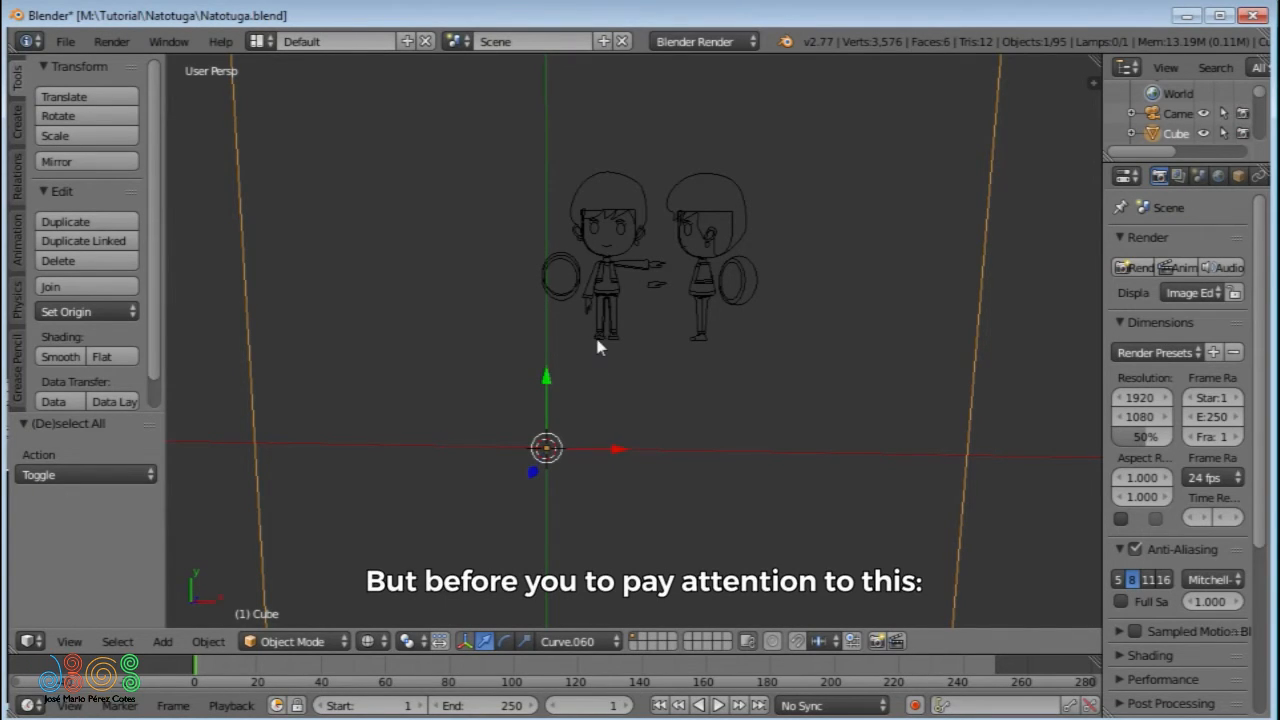
{"action": "right_click", "coordinate": [575, 200]}
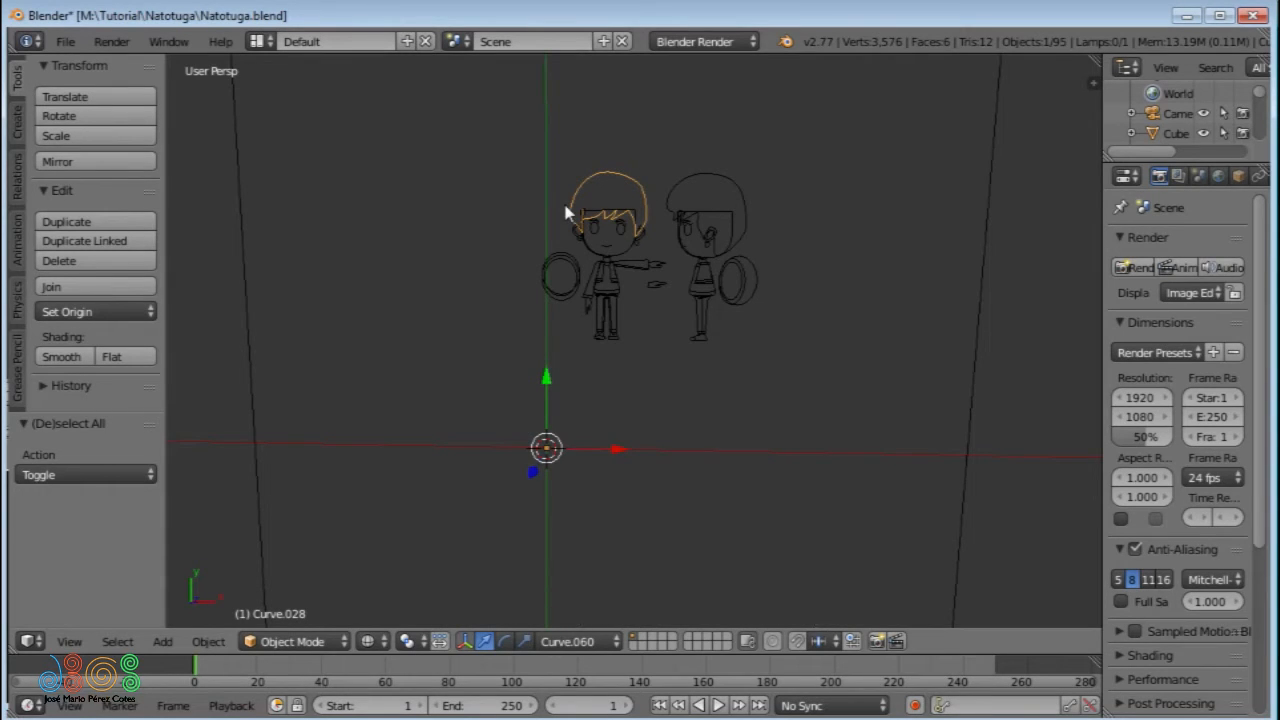
{"action": "key", "text": "g"}
{"action": "left_click", "coordinate": [270, 200]}
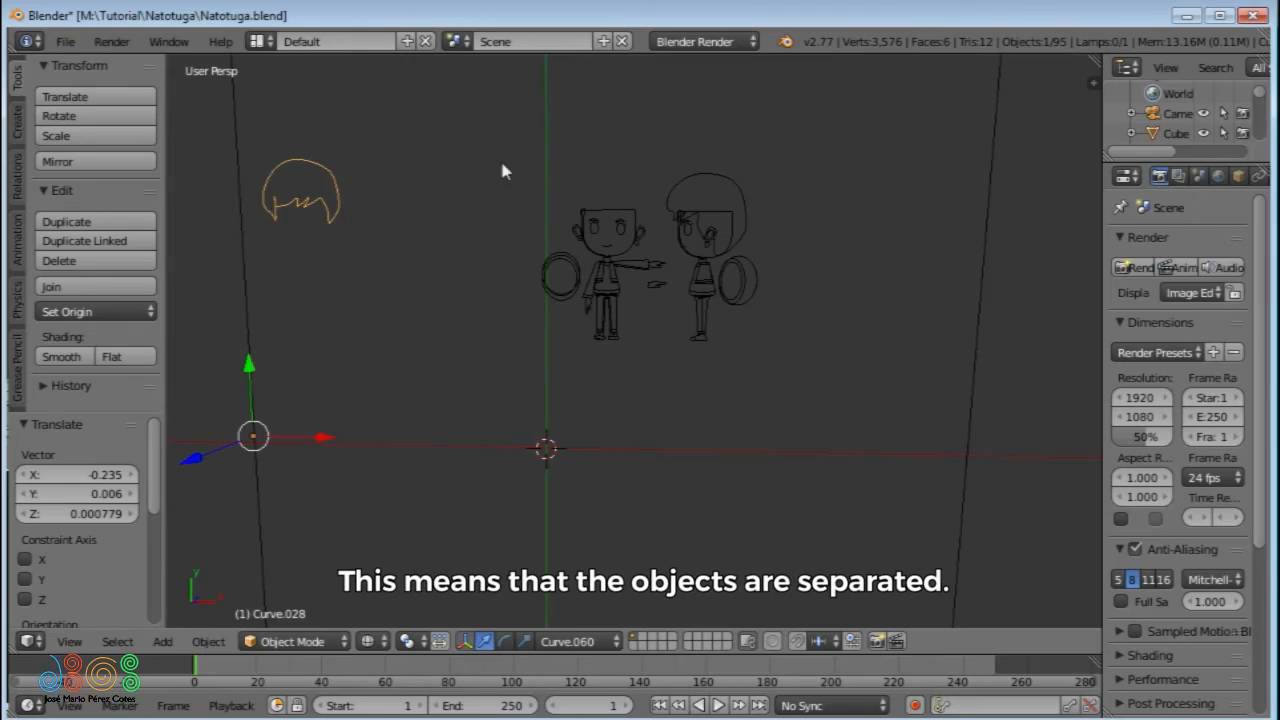
{"action": "left_click", "coordinate": [610, 205]}
{"action": "key", "text": "g"}
{"action": "left_click", "coordinate": [406, 172]}
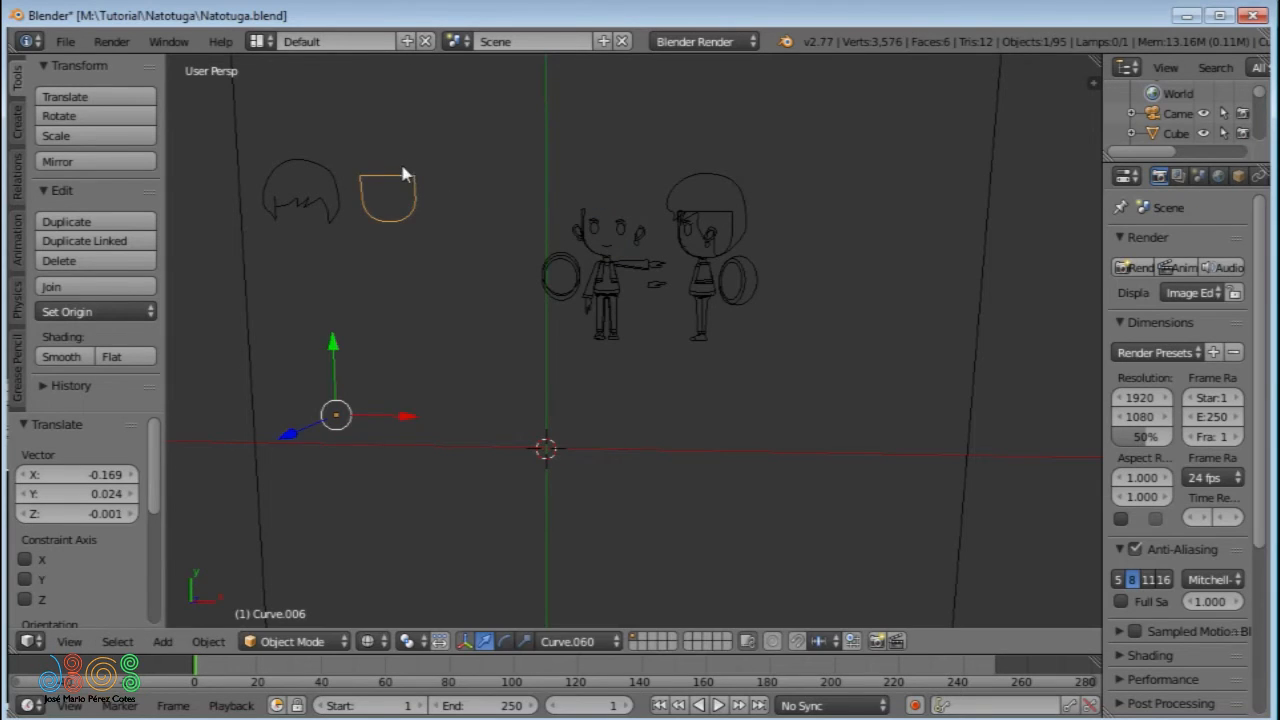
{"action": "left_click", "coordinate": [591, 207]}
{"action": "key", "text": "g"}
{"action": "left_click", "coordinate": [449, 182]}
- Move the three circles beside the front figure's arm one by one next to the separated head pieces
{"action": "left_click", "coordinate": [572, 262]}
{"action": "key", "text": "g"}
{"action": "left_click", "coordinate": [490, 183]}
{"action": "left_click", "coordinate": [561, 285]}
{"action": "key", "text": "g"}
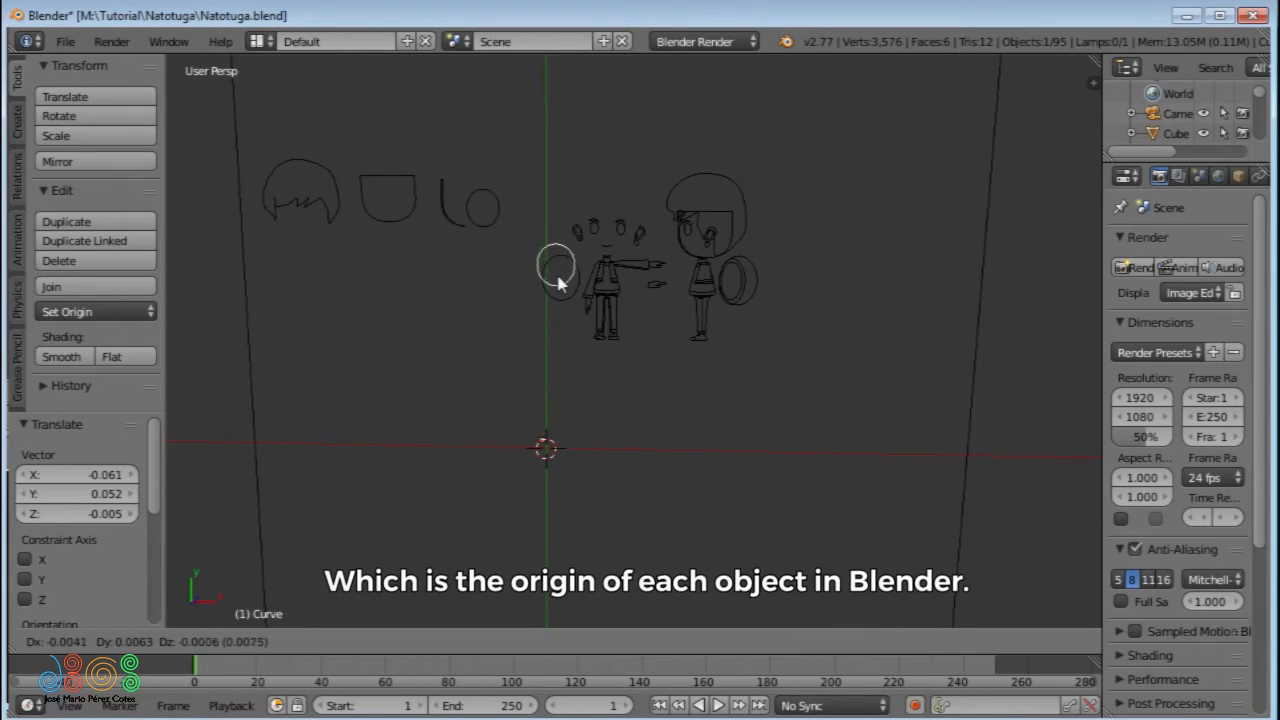
{"action": "left_click", "coordinate": [338, 276]}
{"action": "left_click", "coordinate": [554, 295]}
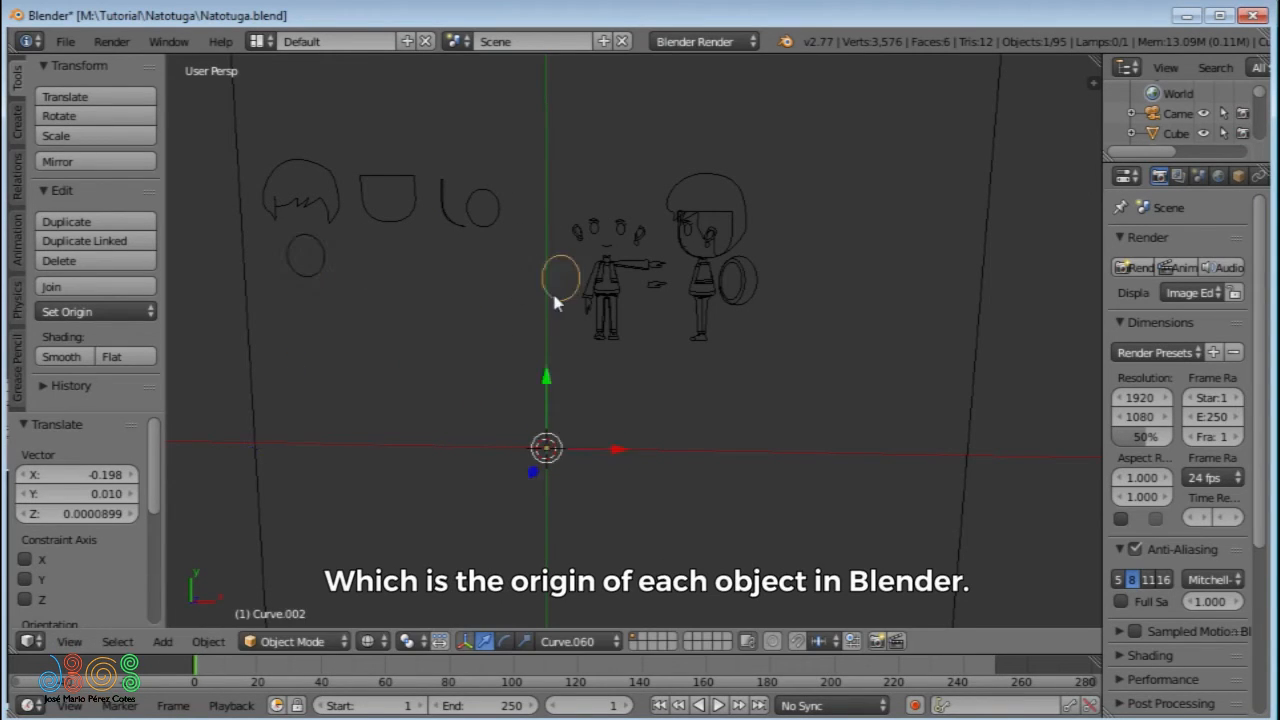
{"action": "key", "text": "g"}
{"action": "left_click", "coordinate": [371, 285]}
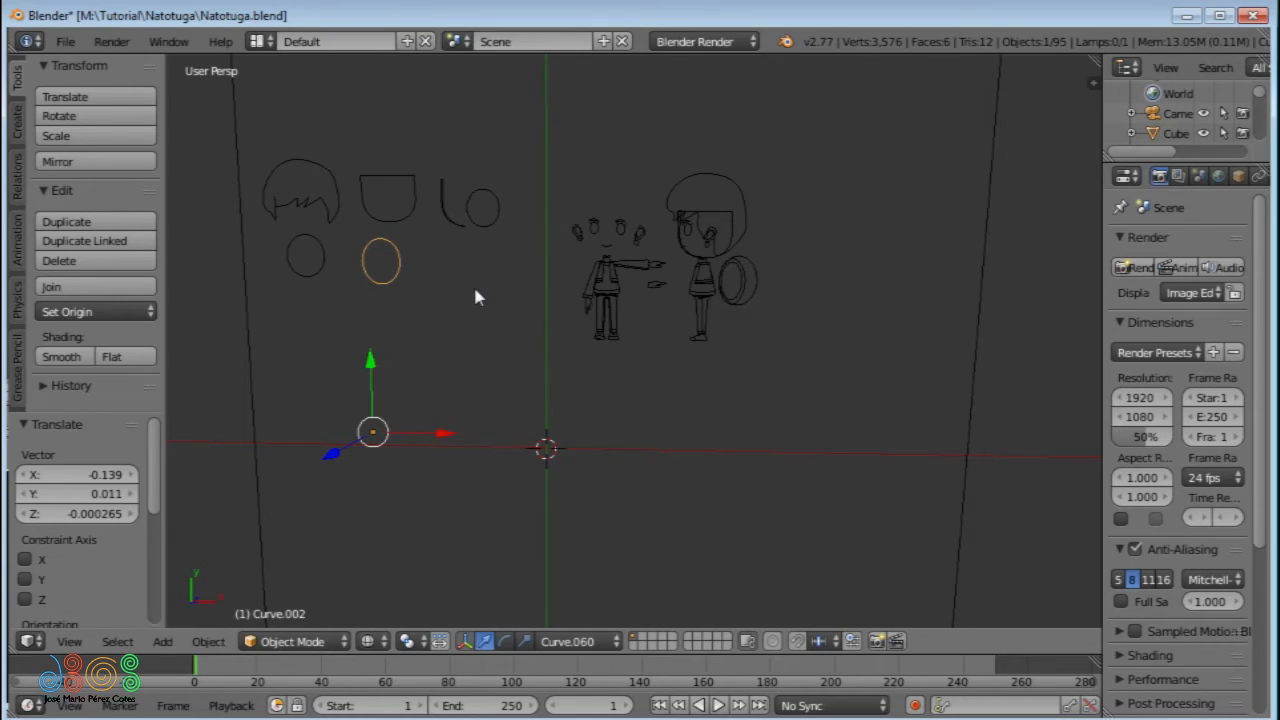
- Box-select the six displaced sketch pieces and clear their location
{"action": "key", "text": "b"}
{"action": "mouse_move", "coordinate": [515, 157]}
{"action": "left_mouse_down"}
{"action": "mouse_move", "coordinate": [384, 276]}
{"action": "mouse_move", "coordinate": [295, 292]}
{"action": "left_mouse_up"}
{"action": "key", "text": "alt+g"}
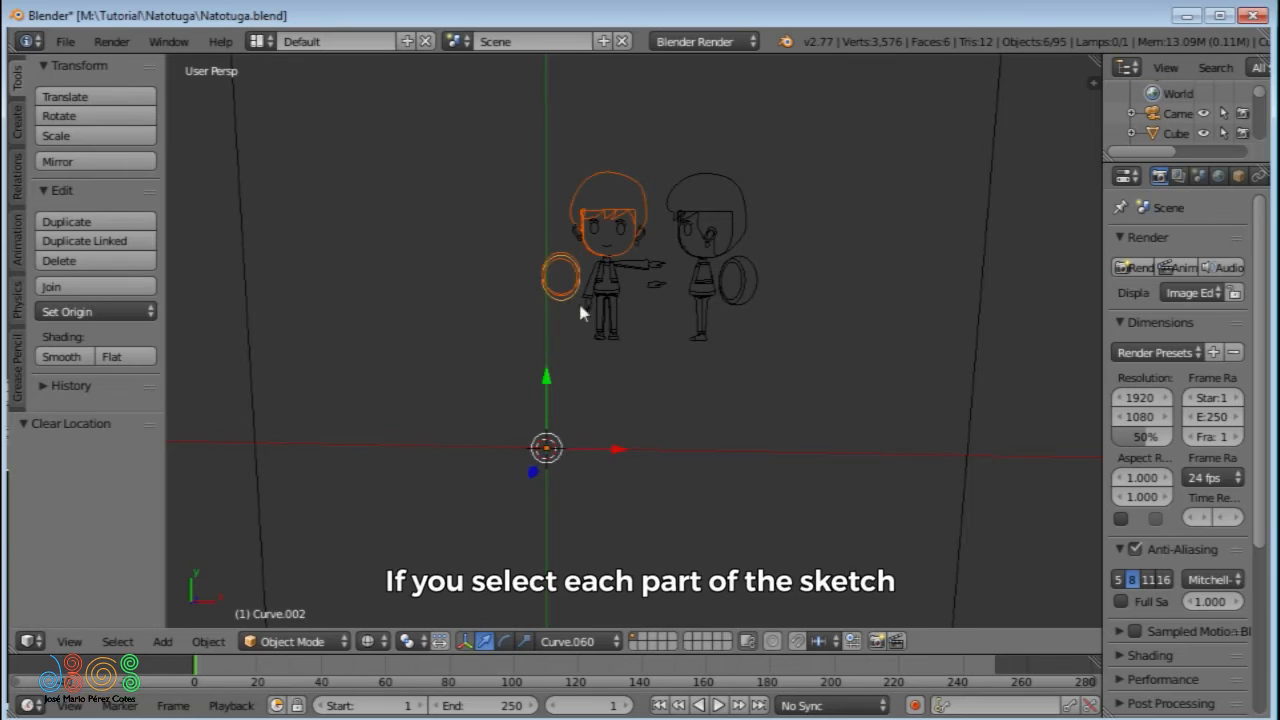
- Select several separate parts of both figures in turn to examine where each curve's origin lies
{"action": "right_click", "coordinate": [611, 297]}
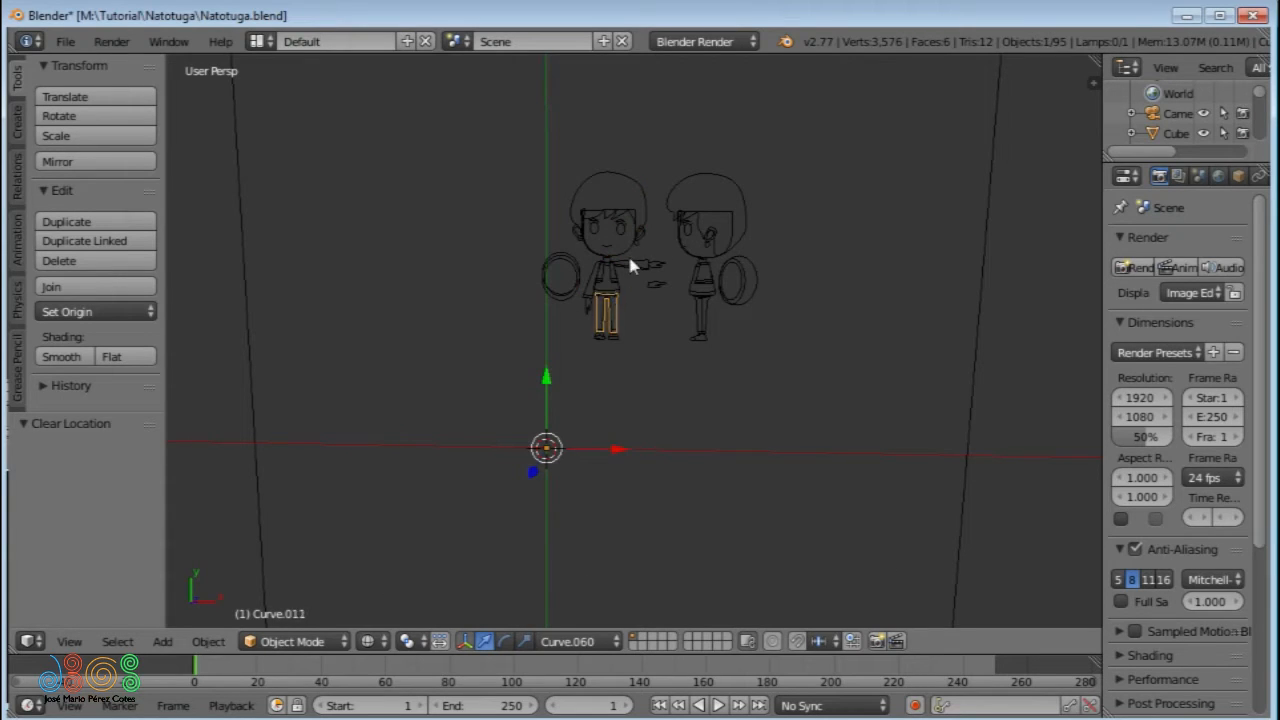
{"action": "right_click", "coordinate": [634, 261]}
{"action": "right_click", "coordinate": [667, 262]}
{"action": "right_click", "coordinate": [642, 214]}
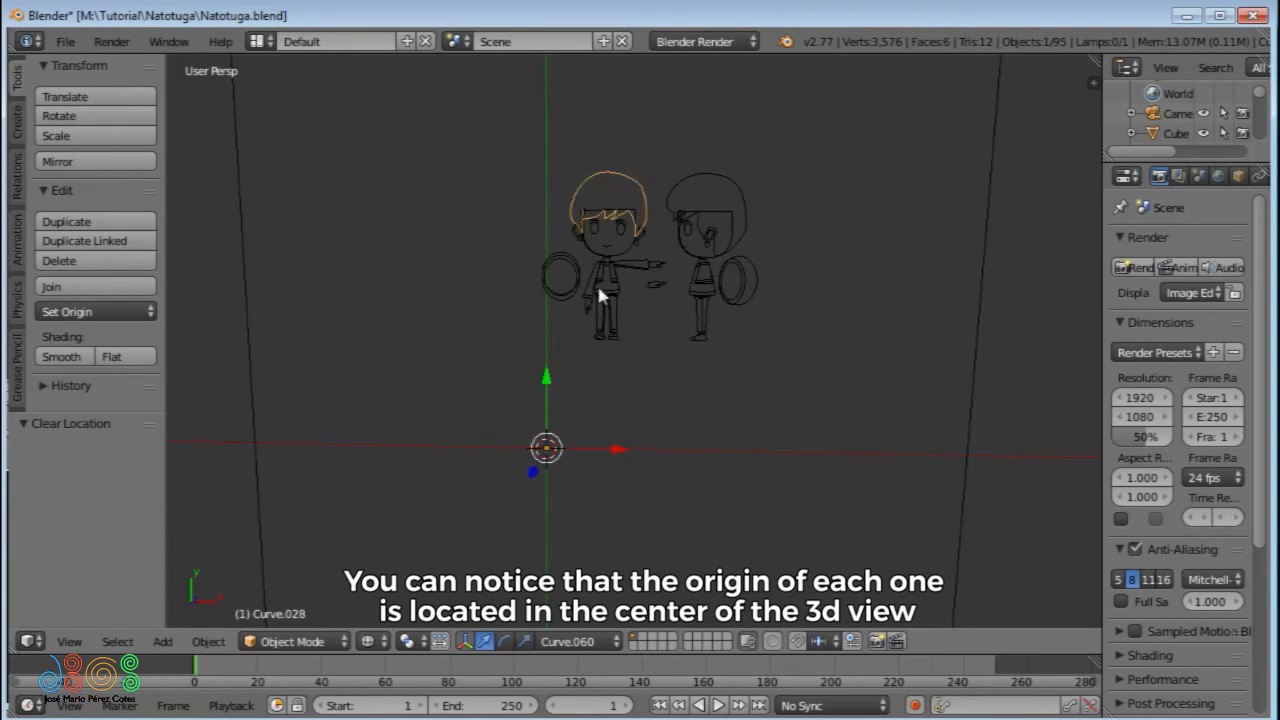
{"action": "right_click", "coordinate": [594, 338]}
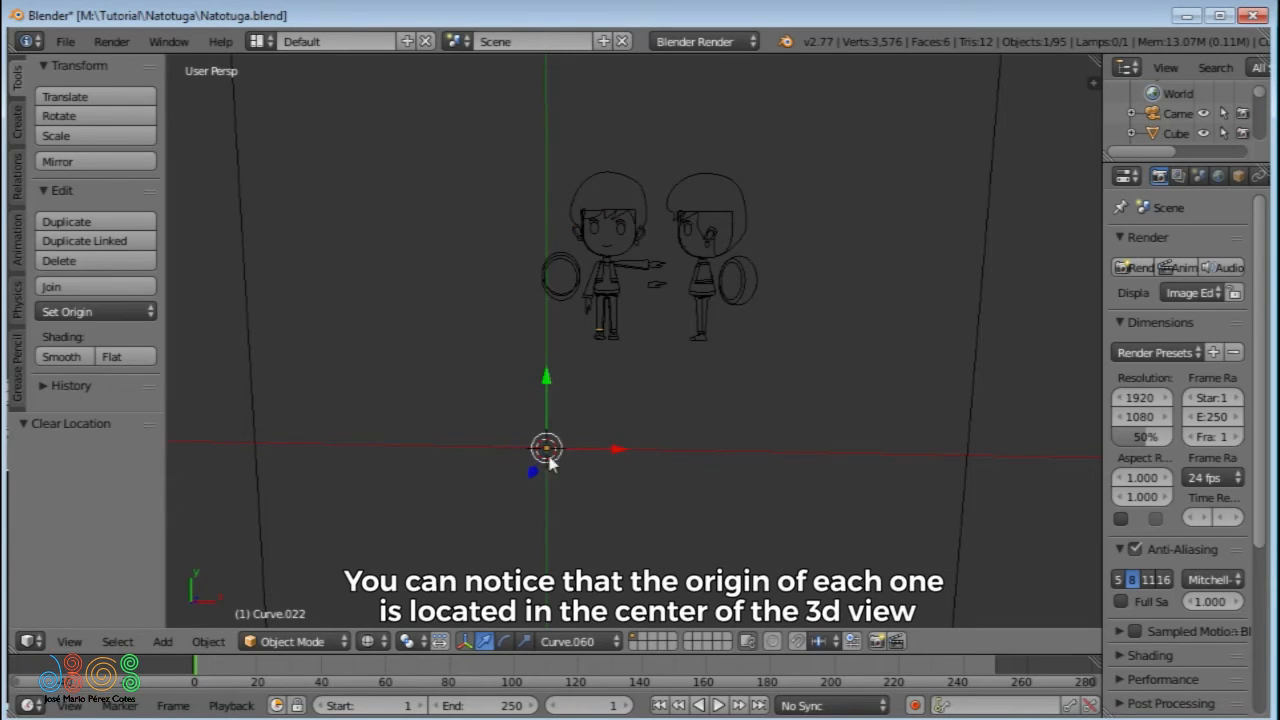
{"action": "right_click", "coordinate": [731, 238]}
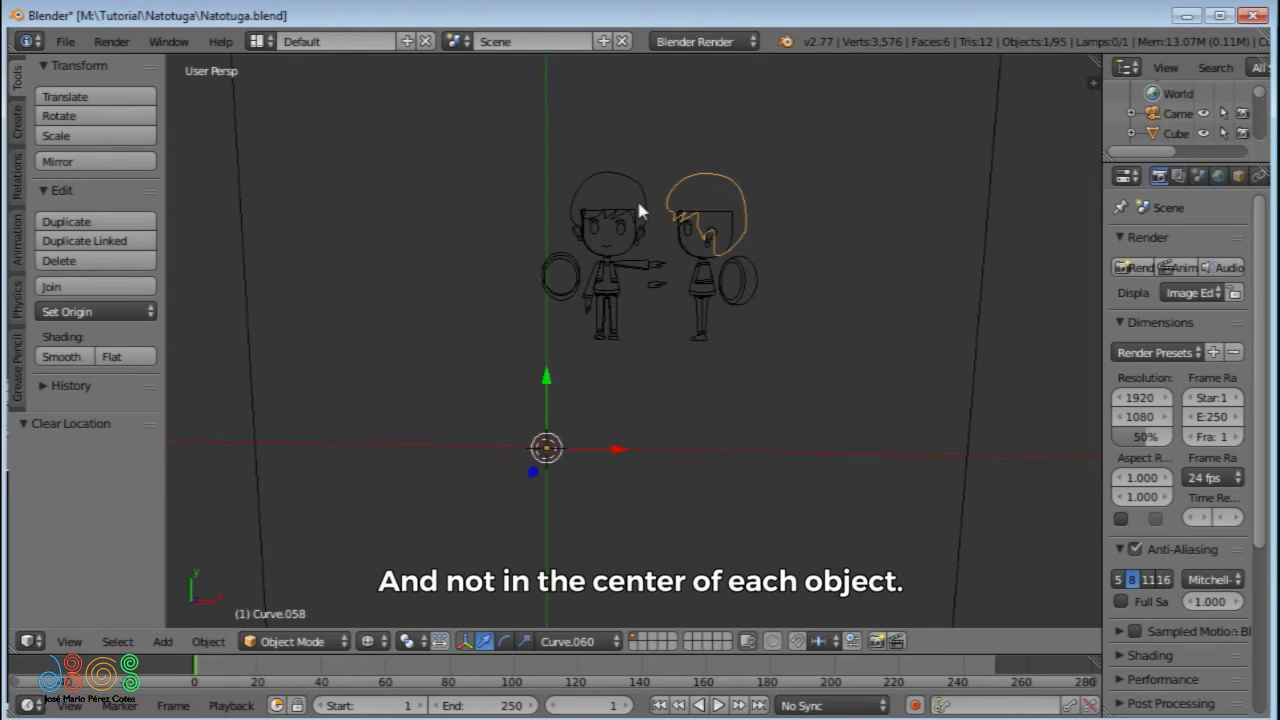
- Select all curves of both figures, with the front figure's hair as the active object
{"action": "right_click", "coordinate": [611, 188]}
{"action": "key", "text": "b"}
{"action": "left_click_drag", "start_coordinate": [477, 133], "coordinate": [760, 354]}
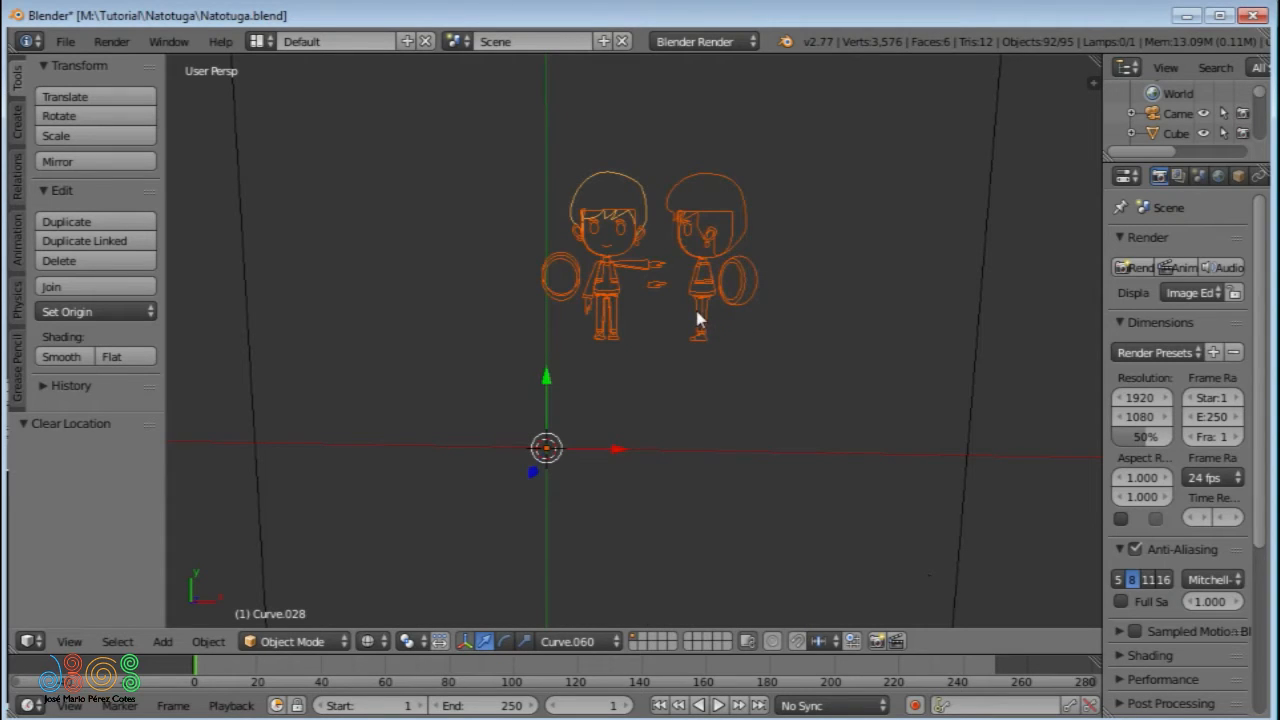
- Try Geometry to Origin on the selected sketch curves and undo it
{"action": "key", "text": "shift+ctrl+alt+c"}
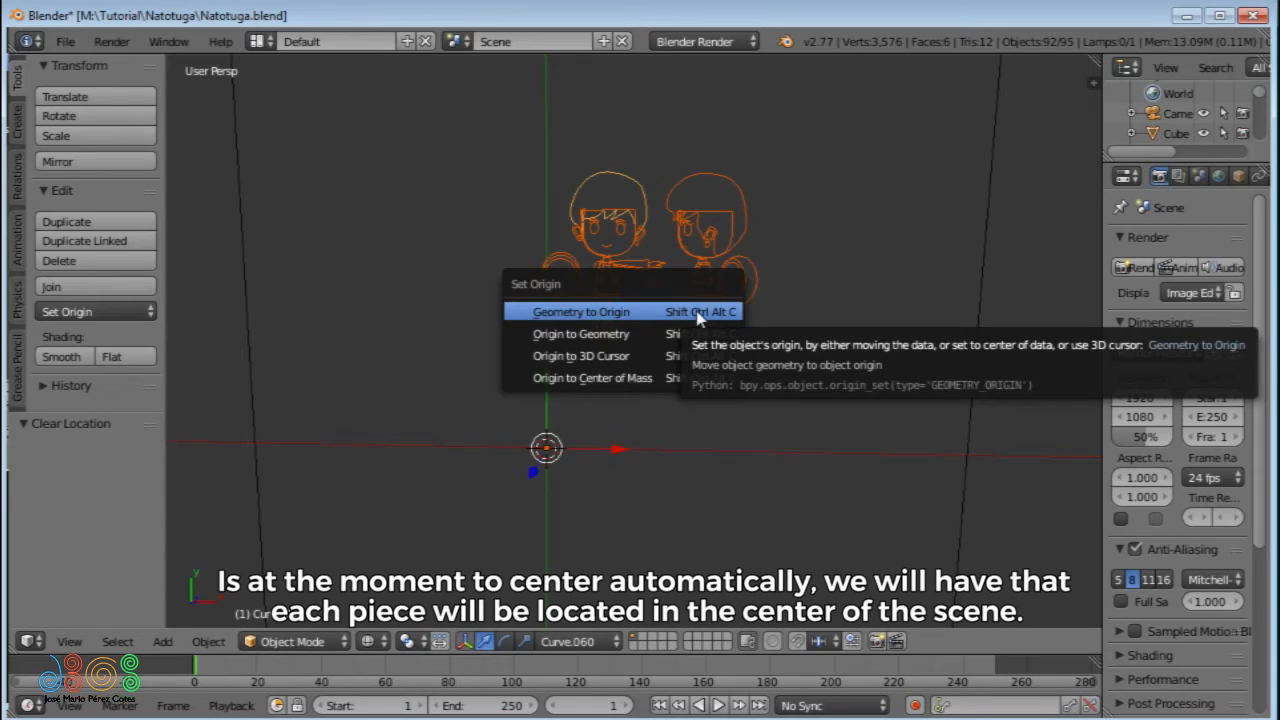
{"action": "left_click", "coordinate": [697, 313]}
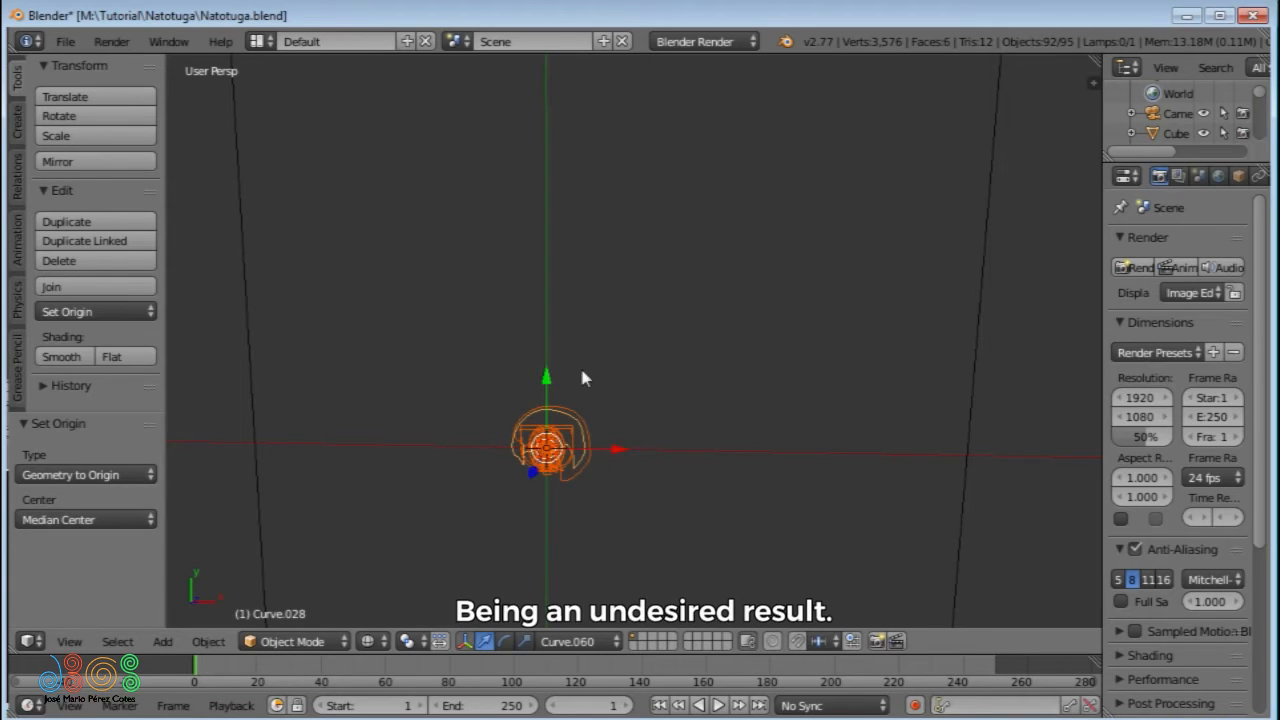
{"action": "key", "text": "ctrl+z"}
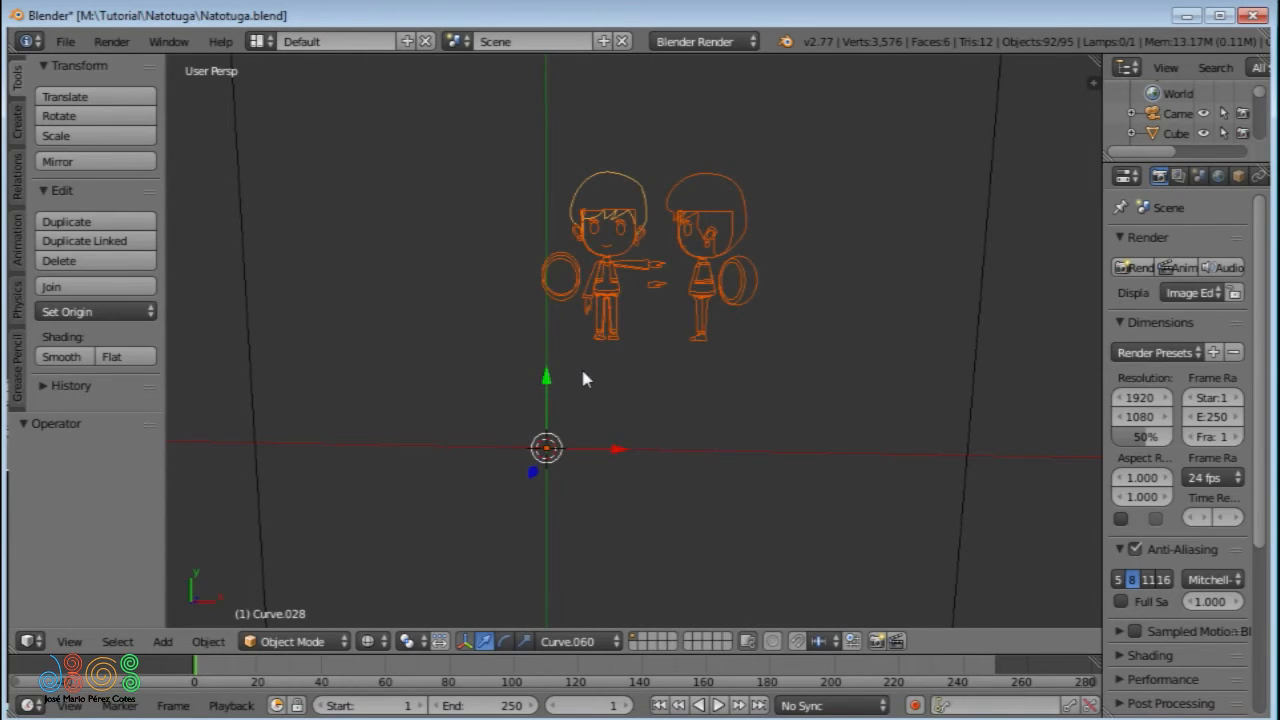
- Create a custom transform orientation from the selected curves and set their origins with Origin to Geometry
{"action": "key", "text": "ctrl+alt+space"}
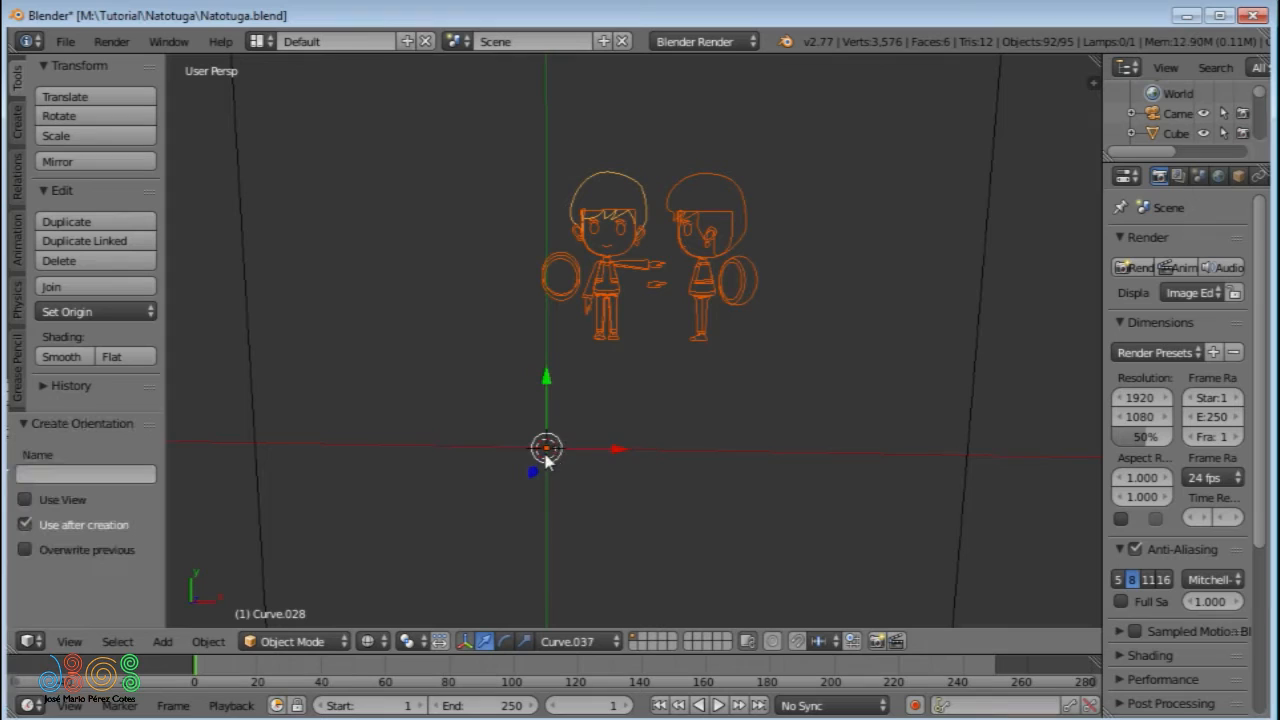
{"action": "key", "text": "ctrl+alt+shift+c"}
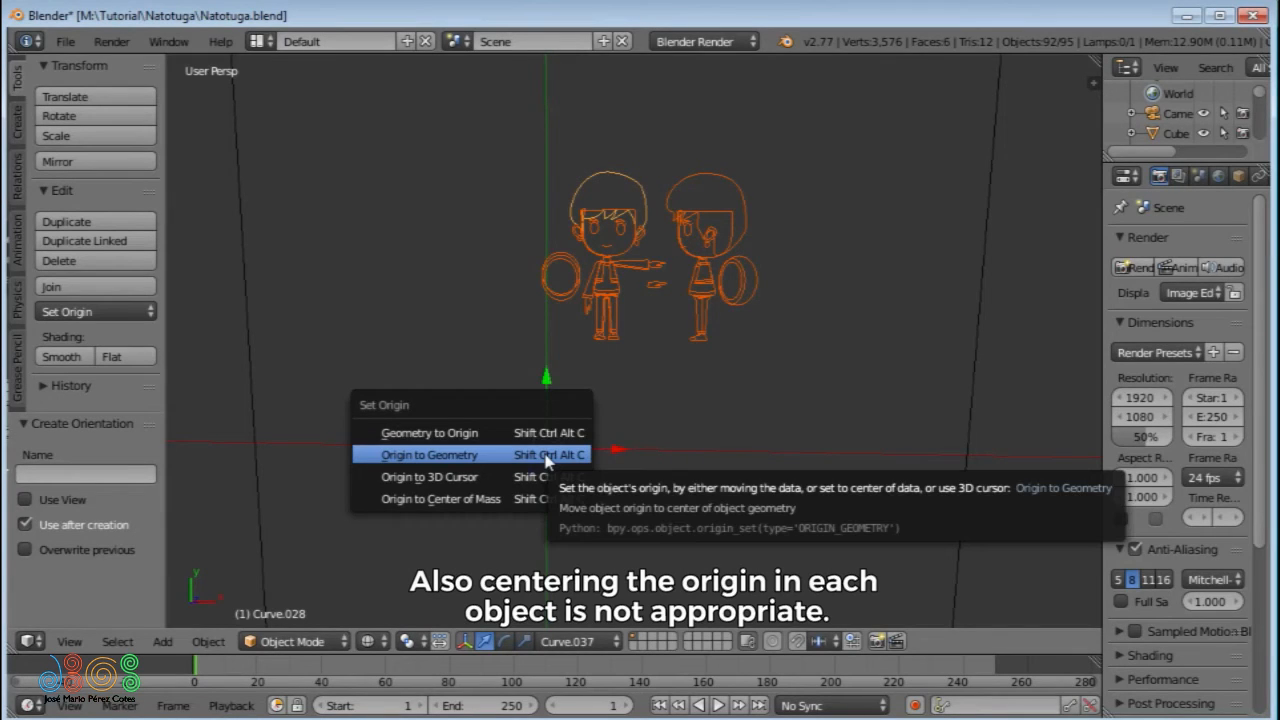
{"action": "left_click", "coordinate": [546, 456]}
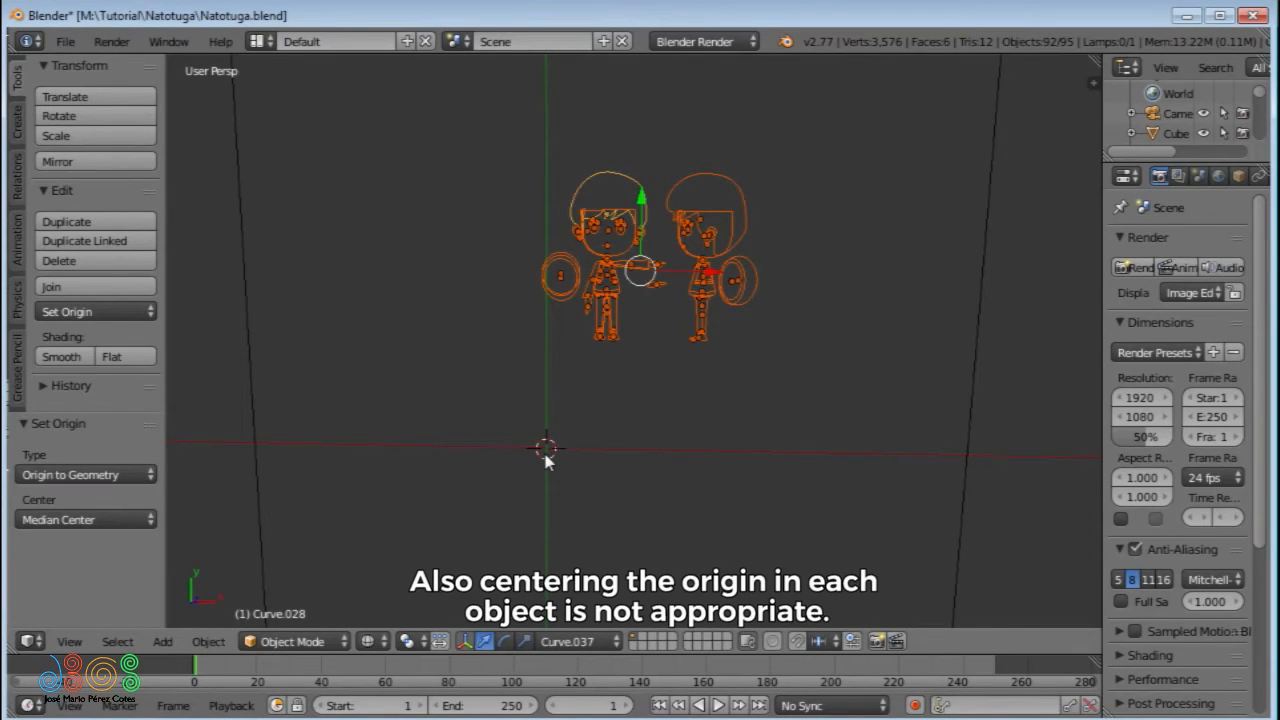
- Join all selected sketch curves into a single object
{"action": "key", "text": "ctrl+j"}
- Try centring the joined sketch in the scene with Origin to Geometry and a cleared location, and undo both changes
{"action": "key", "text": "ctrl+alt+shift+c"}
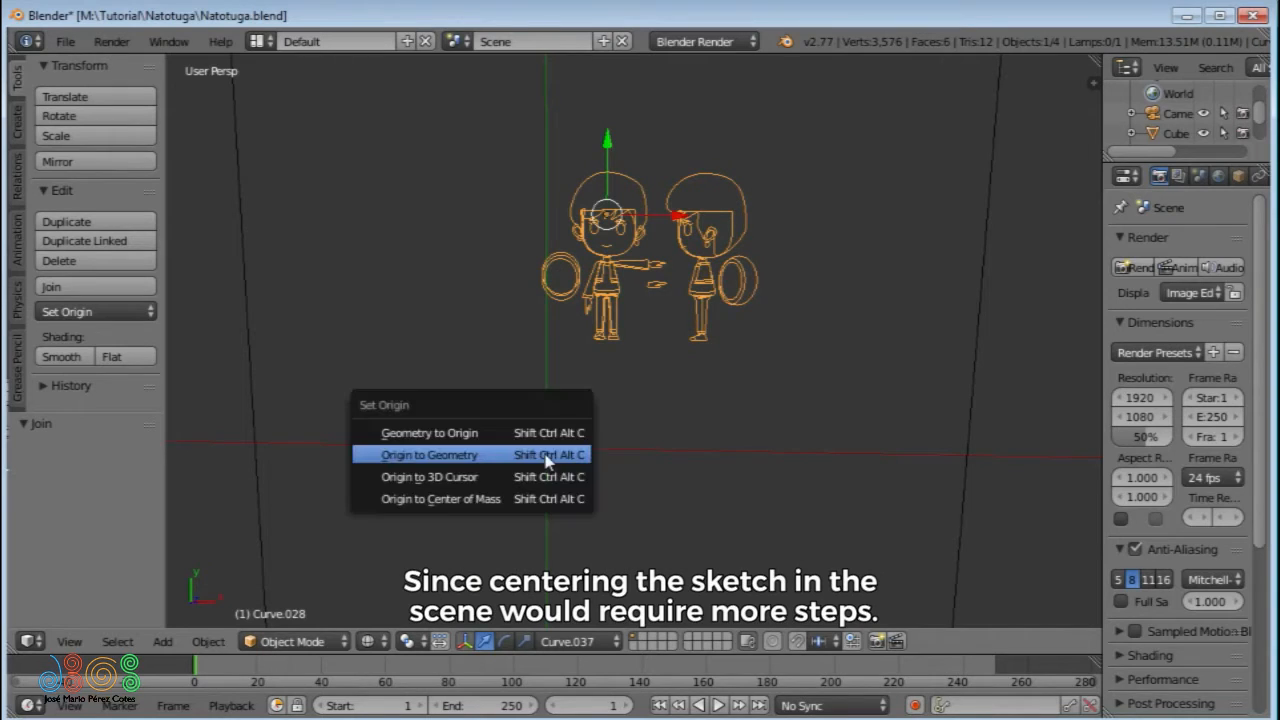
{"action": "left_click", "coordinate": [546, 456]}
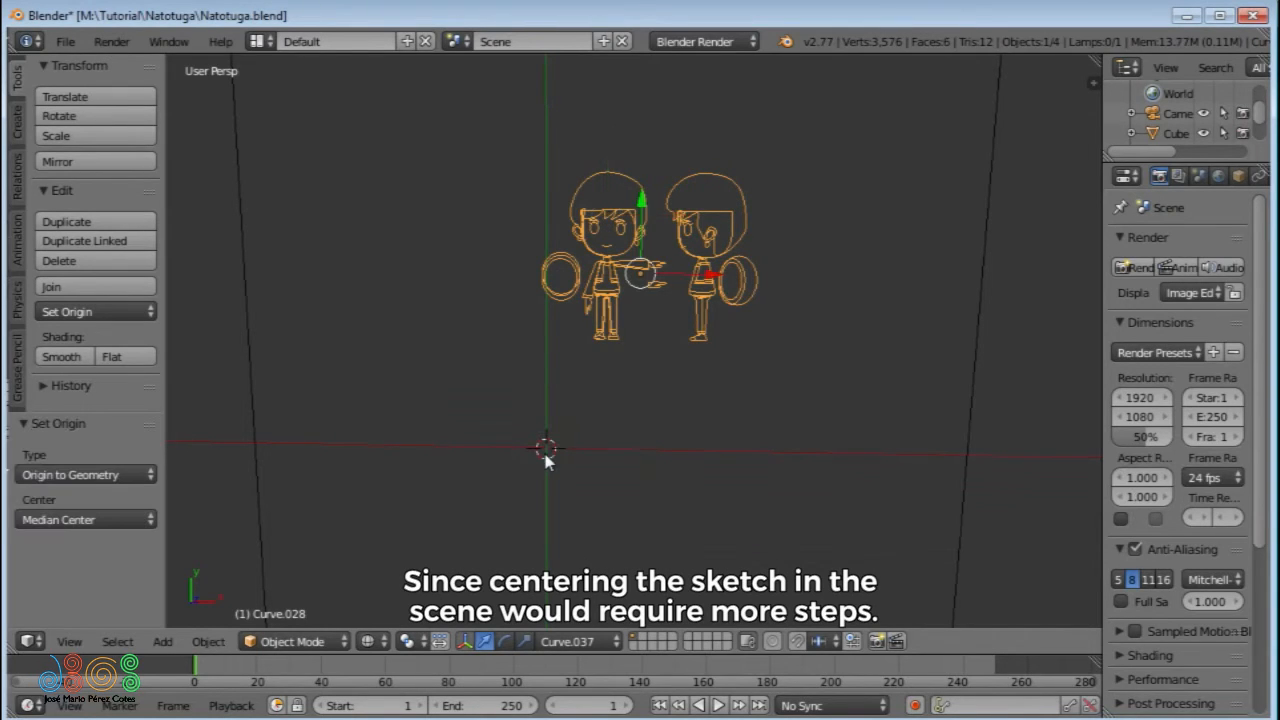
{"action": "key", "text": "alt+g"}
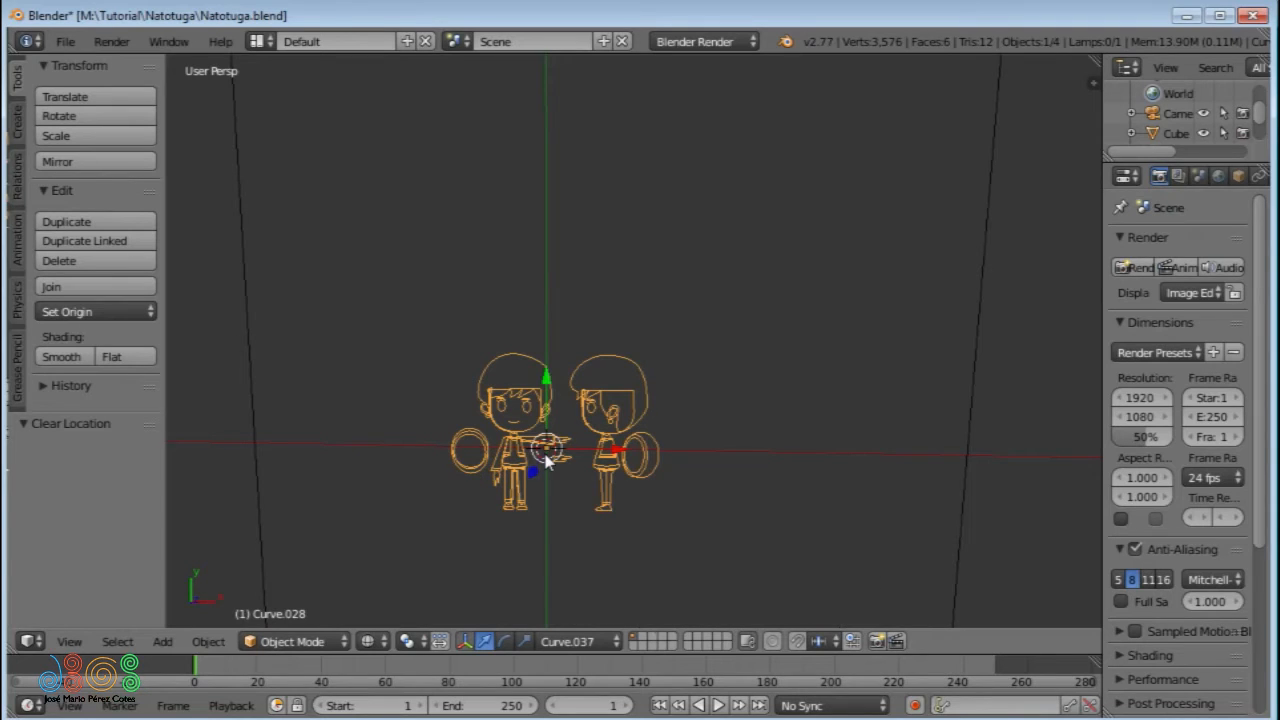
{"action": "key", "text": "ctrl+z"}
- Undo the earlier join and origin changes so the sketch curves are separate again
{"action": "key", "text": "ctrl+z"}
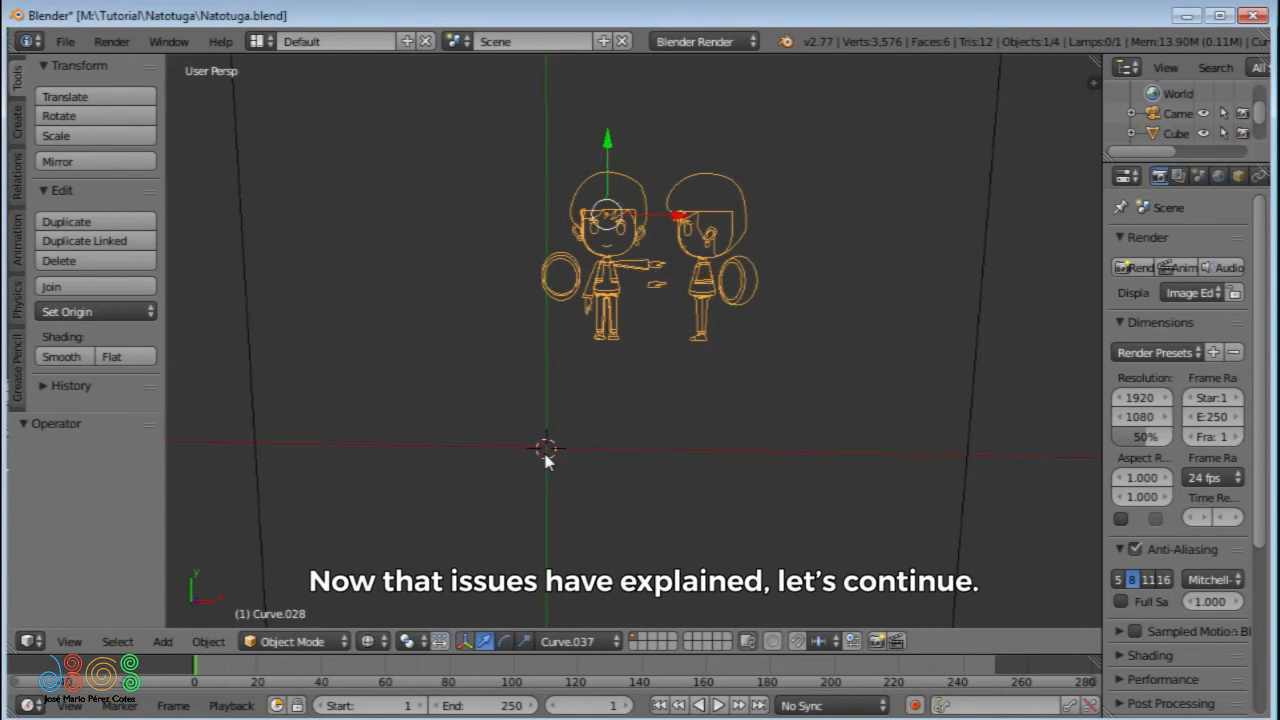
{"action": "key", "text": "ctrl+z"}
{"action": "key", "text": "ctrl+z"}
{"action": "key", "text": "ctrl+z"}
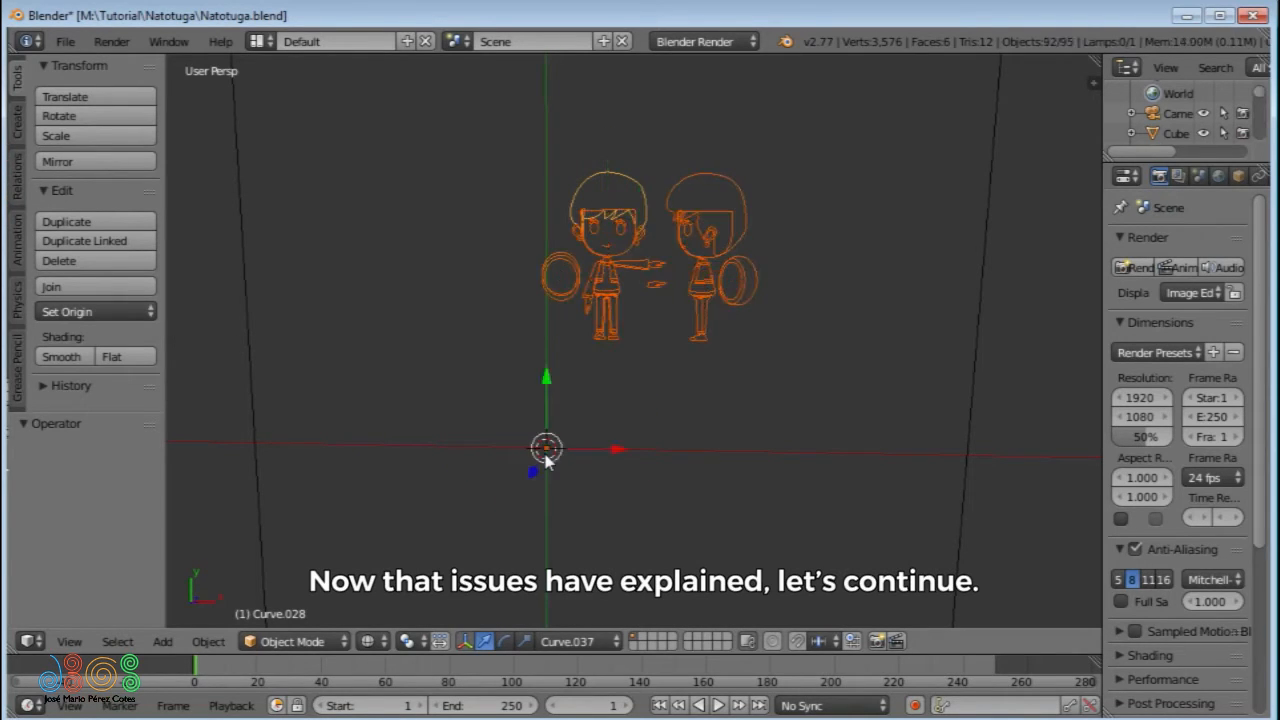
- Join all the sketch curves into one object and centre it with Geometry to Origin
{"action": "key", "text": "b"}
{"action": "mouse_move", "coordinate": [510, 147]}
{"action": "left_mouse_down"}
{"action": "mouse_move", "coordinate": [700, 311]}
{"action": "mouse_move", "coordinate": [776, 363]}
{"action": "mouse_move", "coordinate": [774, 352]}
{"action": "left_mouse_up"}
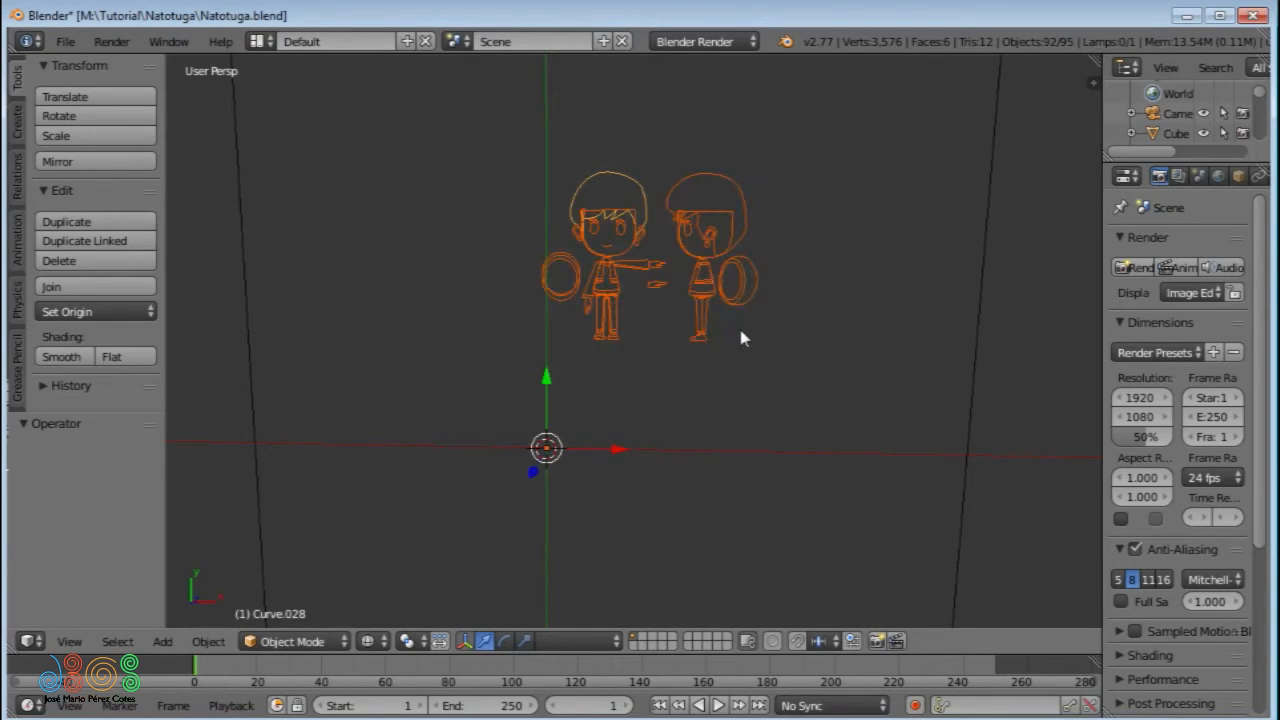
{"action": "key", "text": "ctrl+j"}
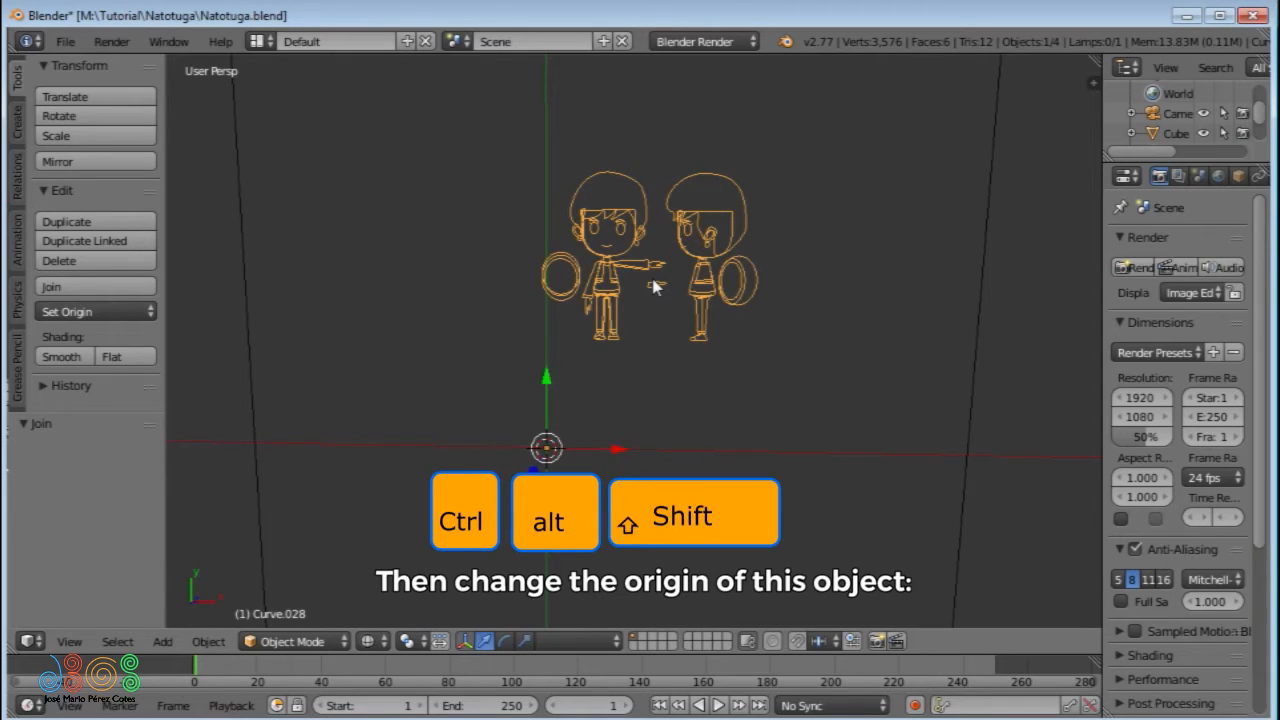
{"action": "key", "text": "ctrl+alt+shift+c"}
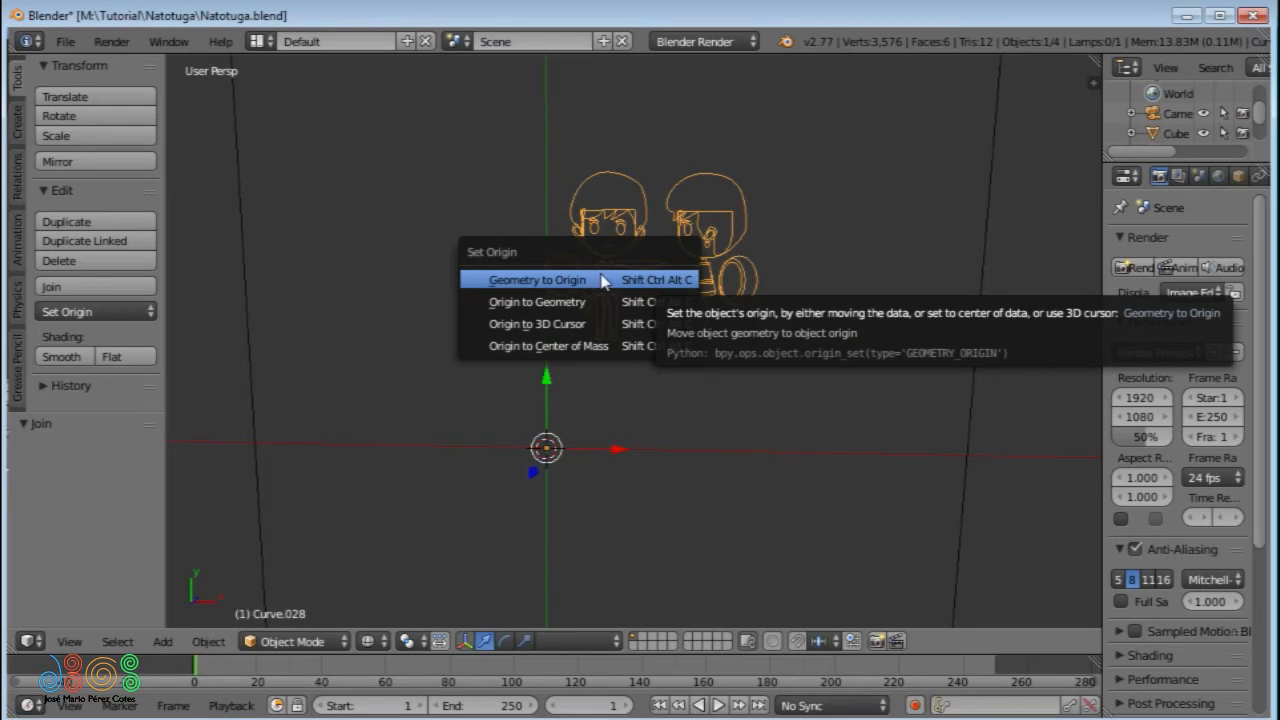
{"action": "left_click", "coordinate": [604, 283]}
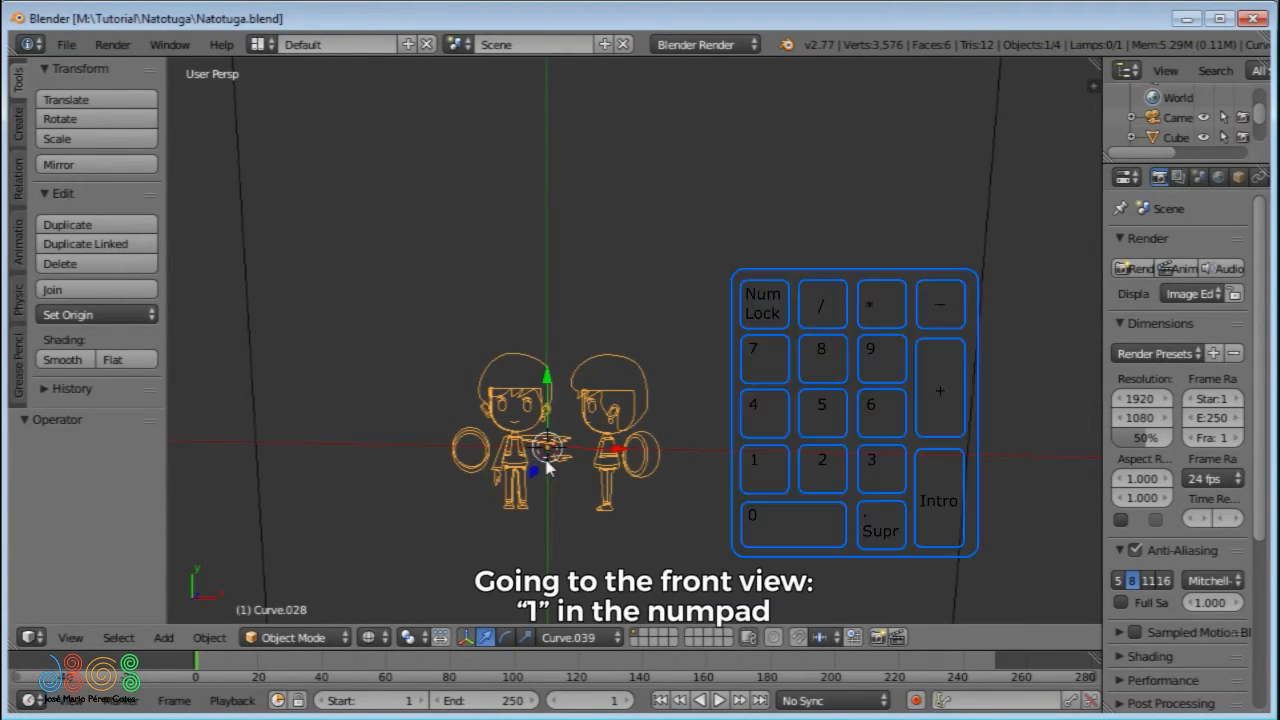
- Switch to the front orthographic view and check the Emulate Numpad input preference
{"action": "key", "text": "KP_1"}
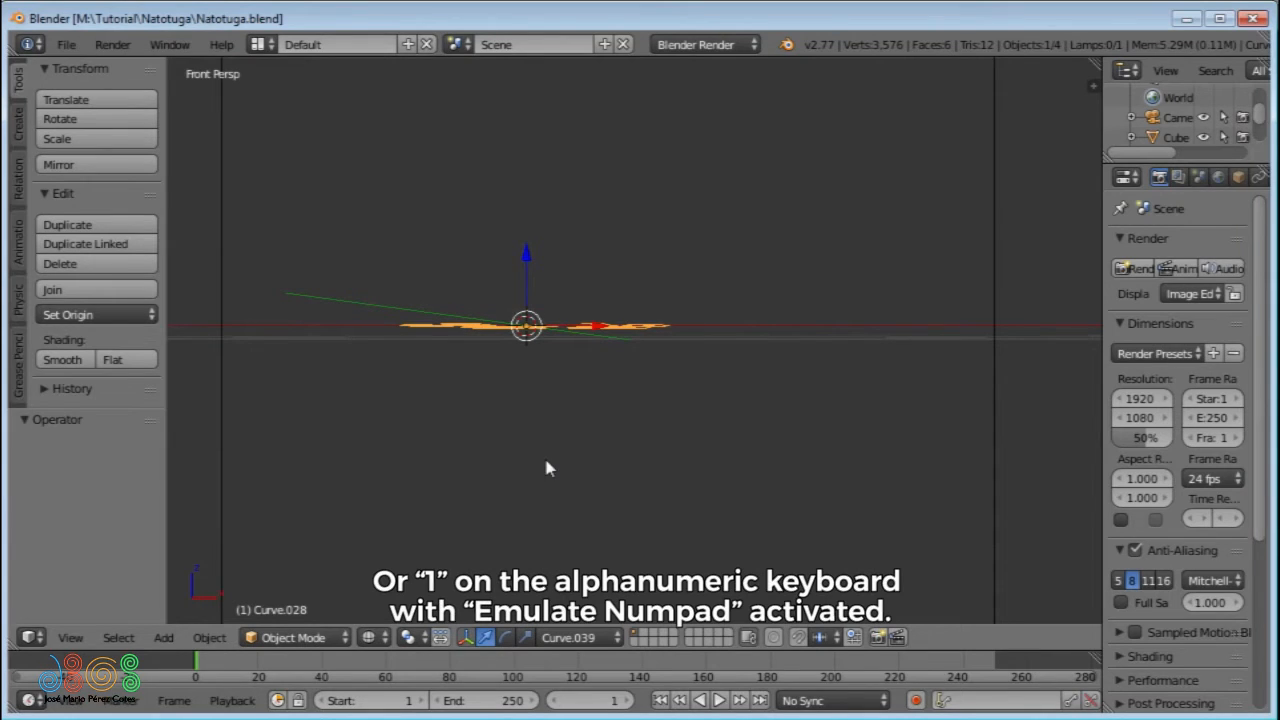
{"action": "key", "text": "ctrl+alt+u"}
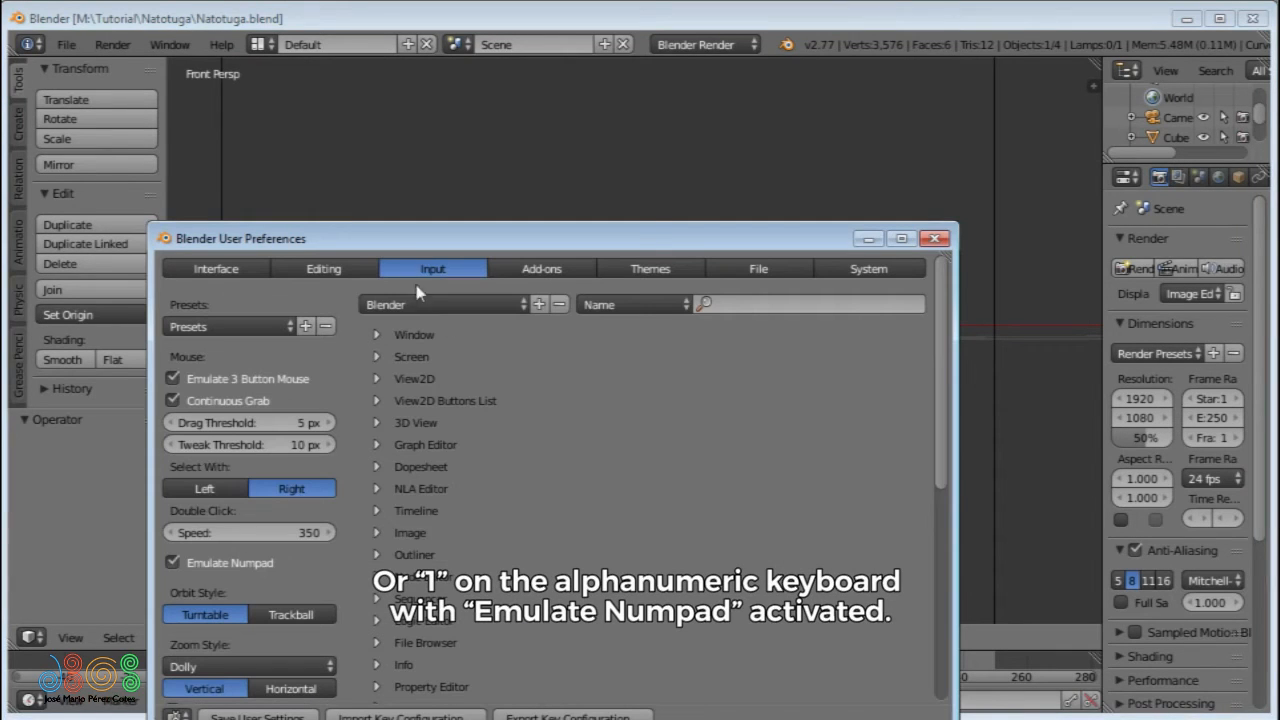
{"action": "left_click_drag", "start_coordinate": [395, 242], "coordinate": [413, 166]}
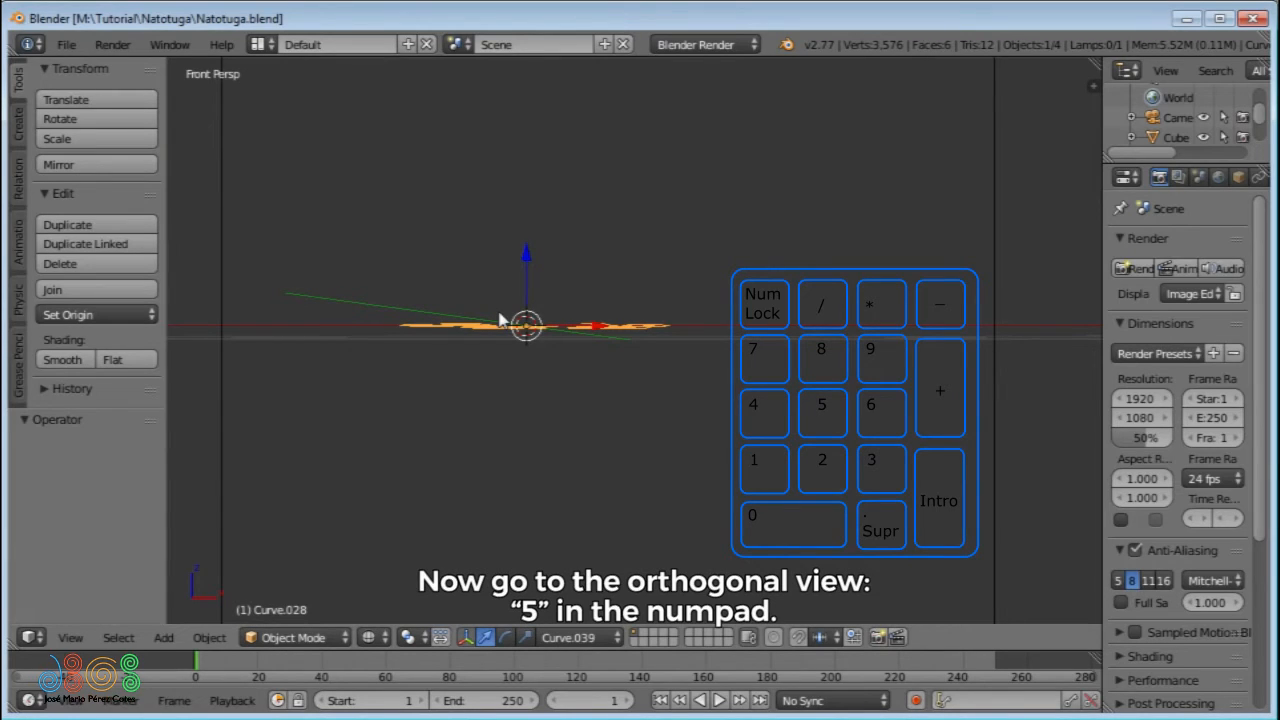
{"action": "key", "text": "5"}
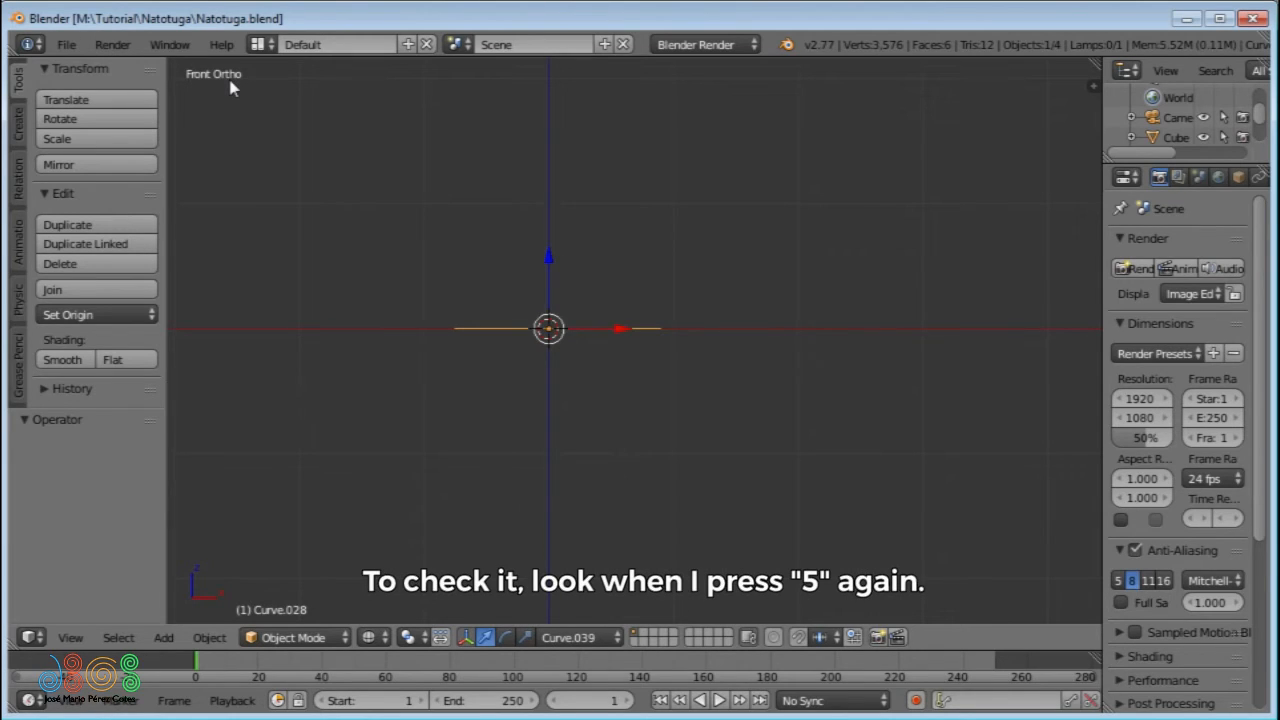
{"action": "key", "text": "KP_5"}
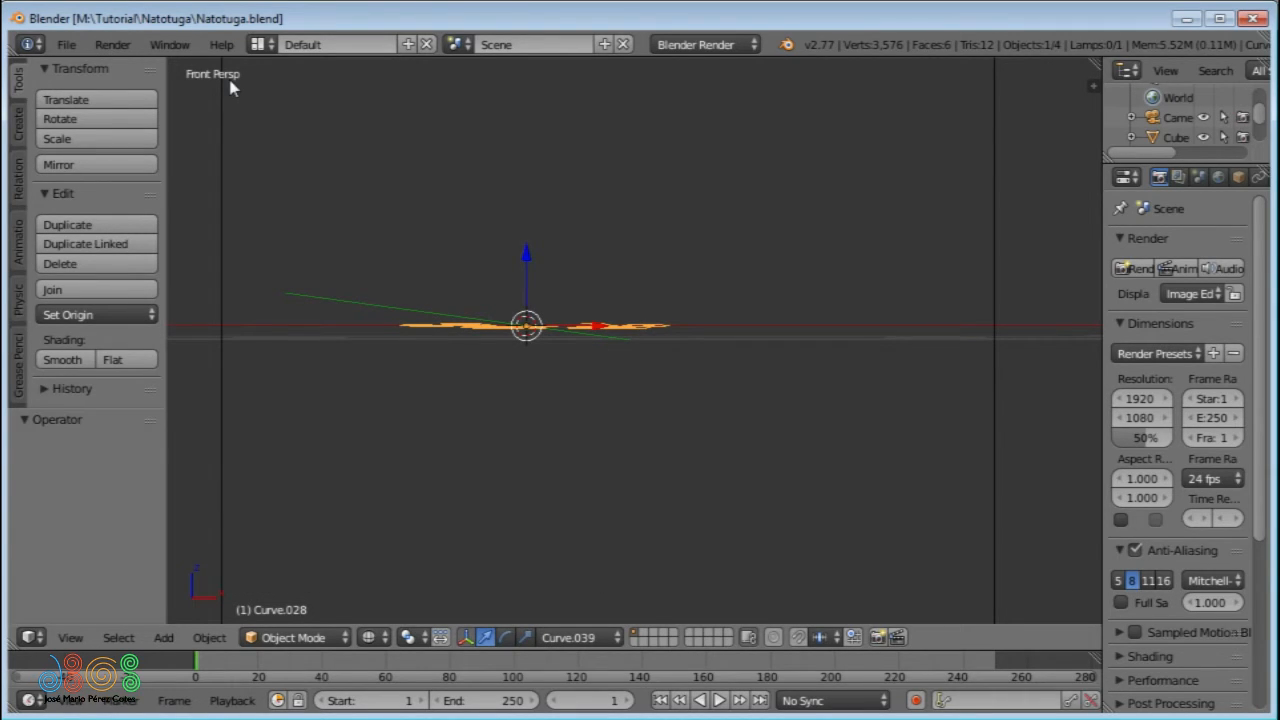
{"action": "key", "text": "KP_5"}
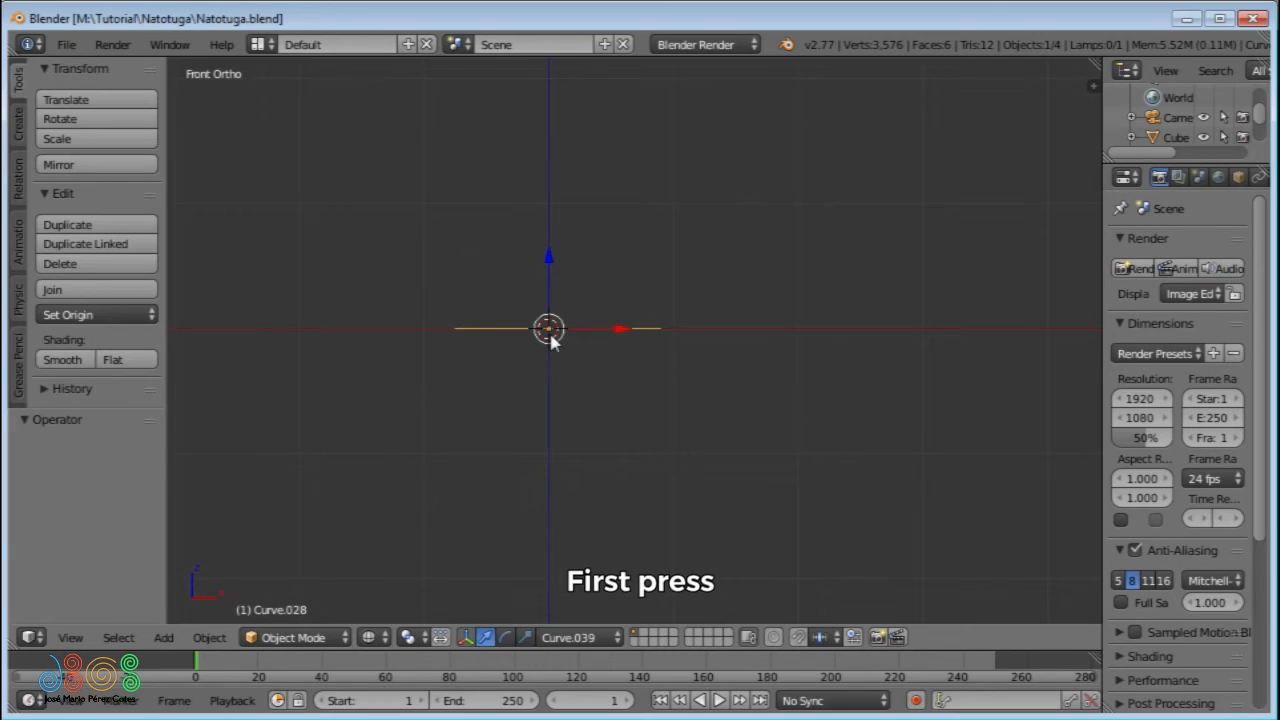
- Rotate the joined sketch 90 degrees around the global X axis so it stands upright
{"action": "key", "text": "r"}
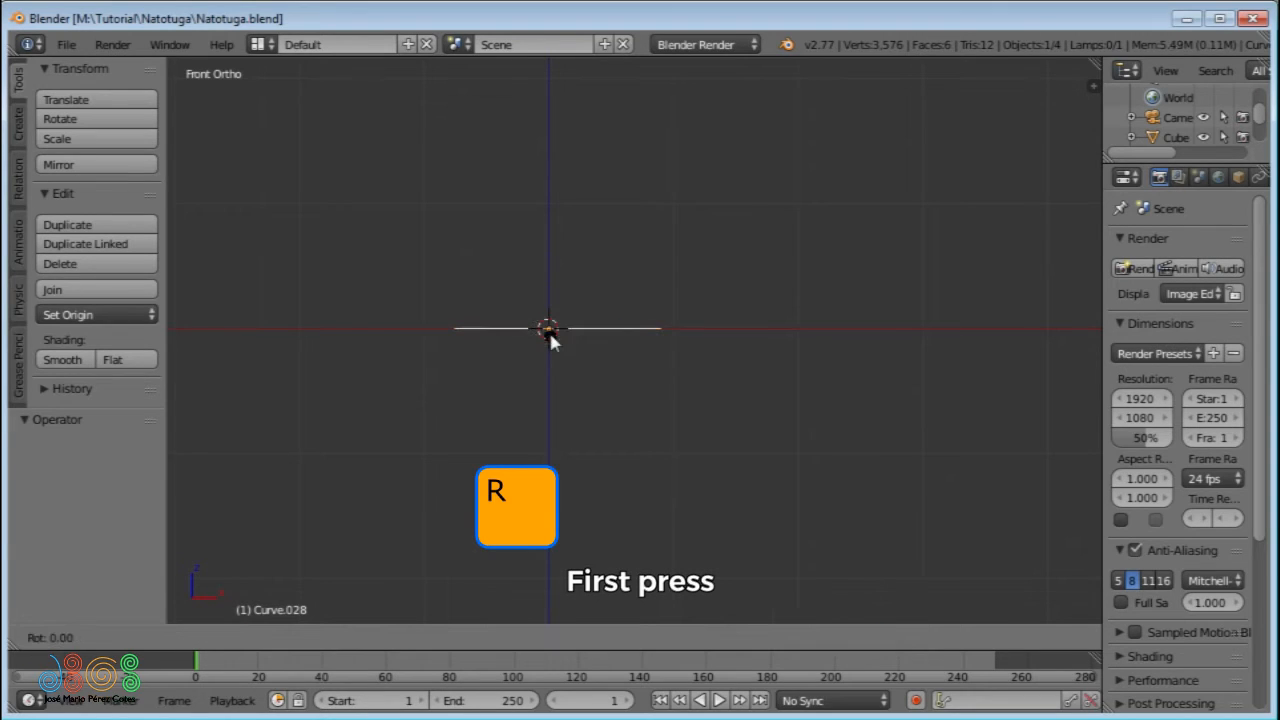
{"action": "key", "text": "x"}
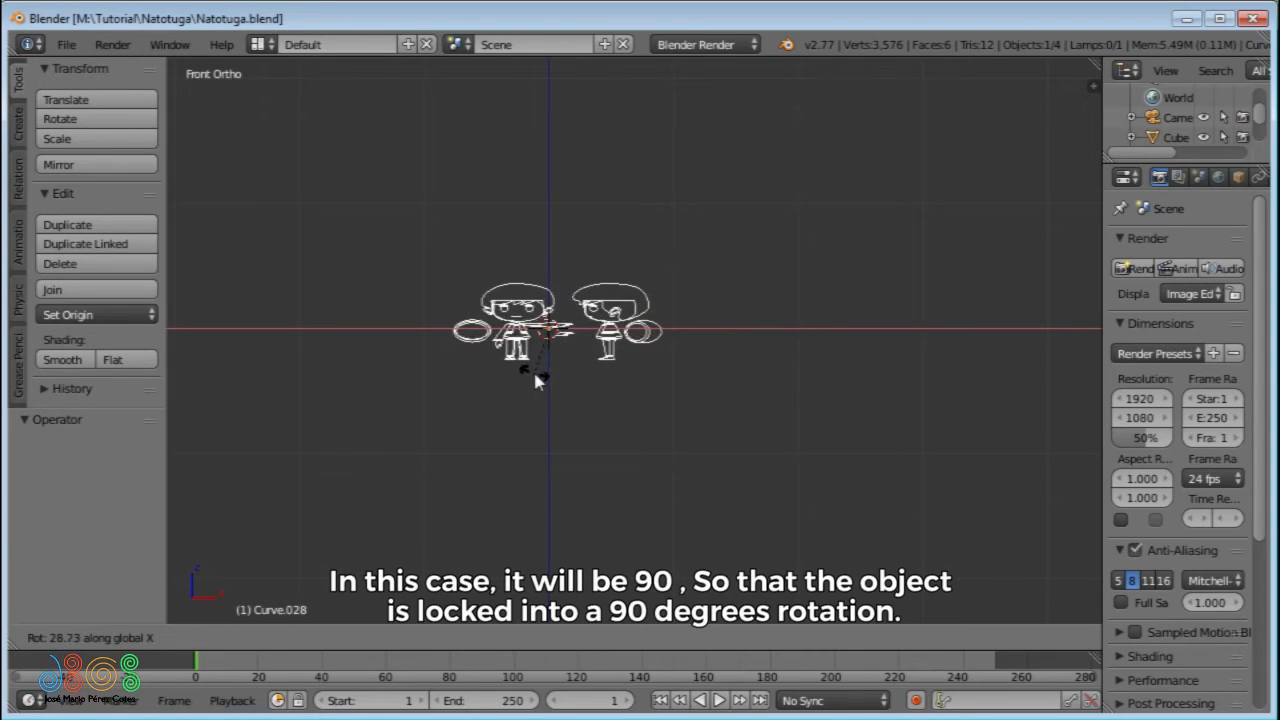
{"action": "type", "text": "90"}
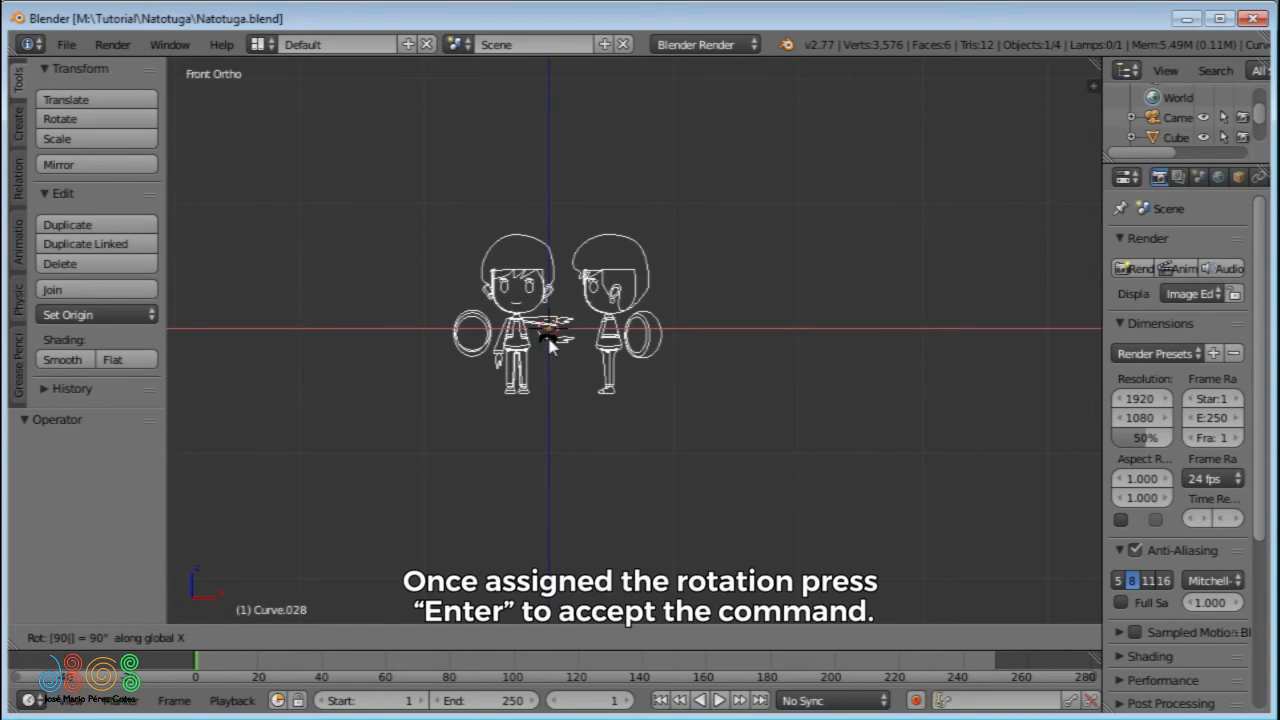
{"action": "key", "text": "Return"}
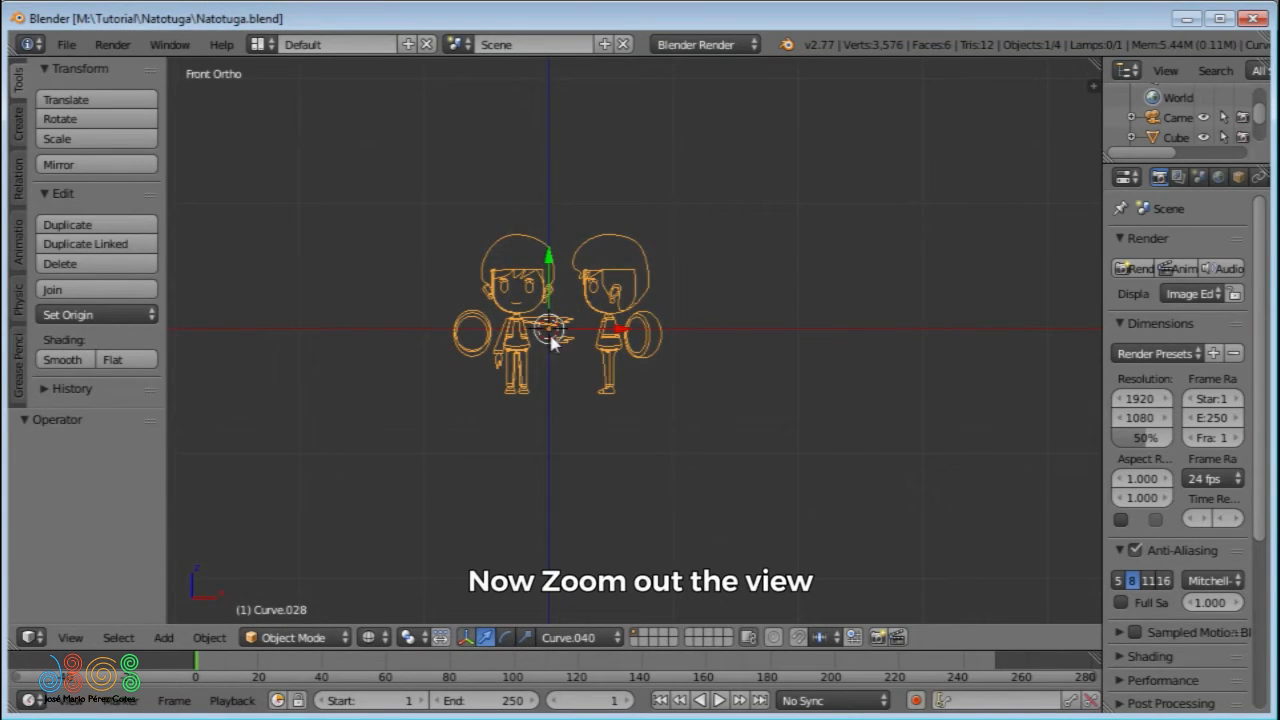
- Show the sketch's transform properties and set the scene units to Metric
{"action": "middle_click_drag", "start_coordinate": [551, 345], "coordinate": [438, 587], "text": "ctrl"}
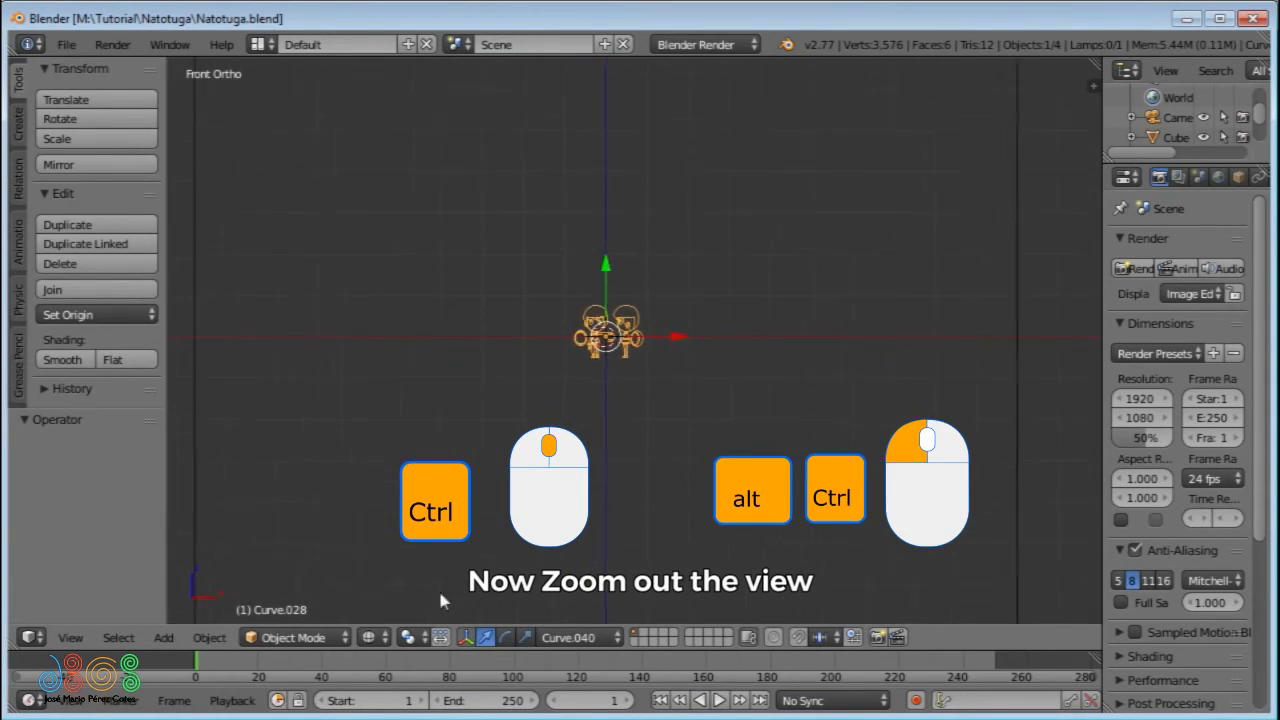
{"action": "middle_click_drag", "start_coordinate": [357, 158], "coordinate": [346, 264], "text": "ctrl"}
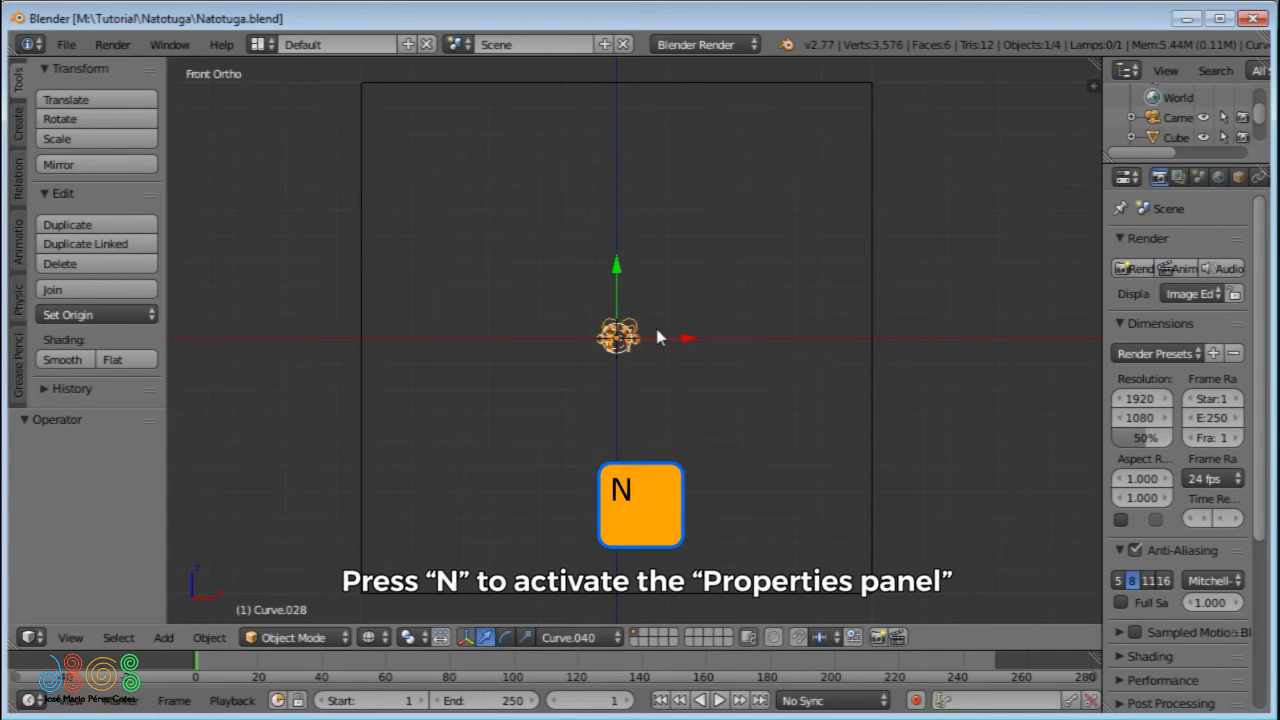
{"action": "key", "text": "n"}
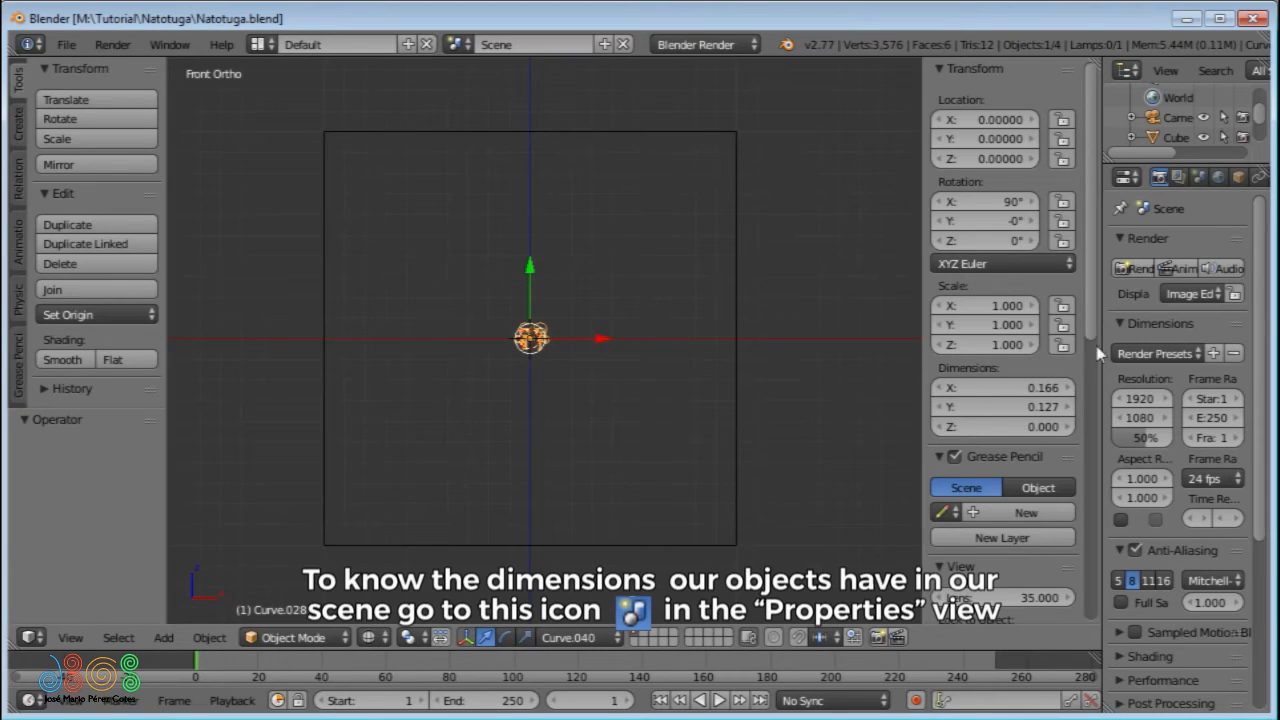
{"action": "left_click_drag", "start_coordinate": [1101, 350], "coordinate": [1026, 343]}
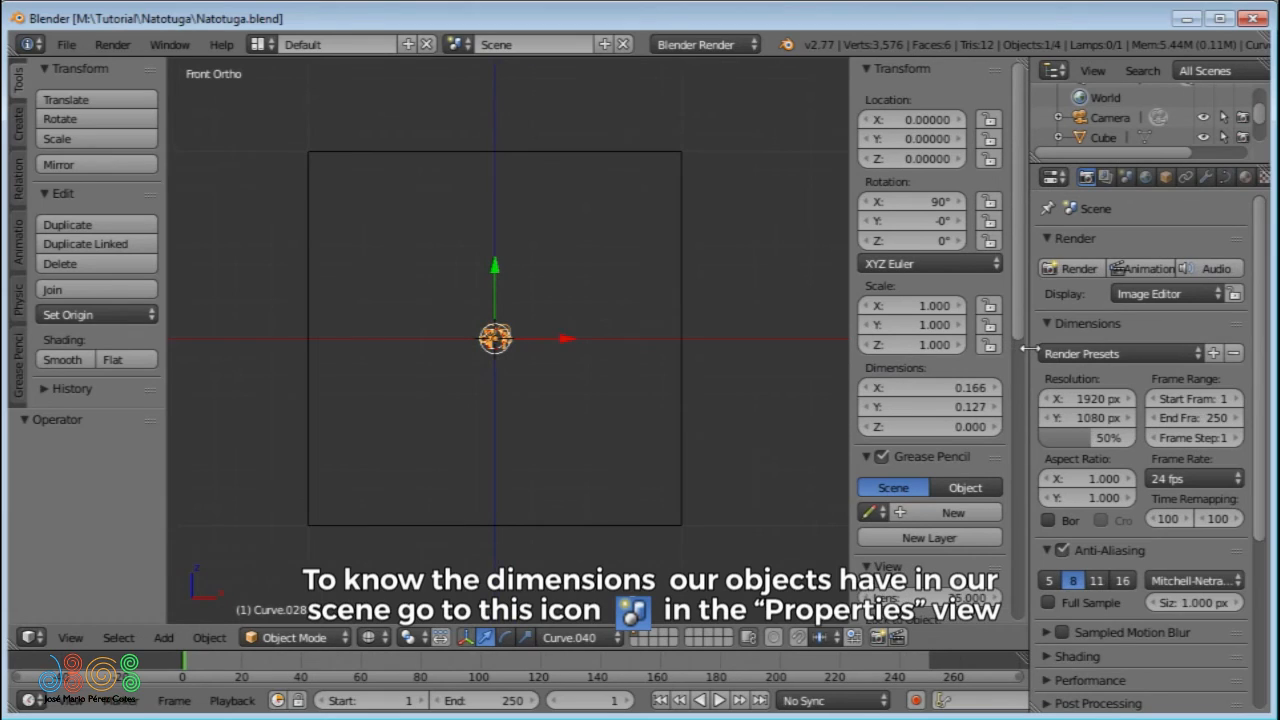
{"action": "left_click", "coordinate": [1124, 178]}
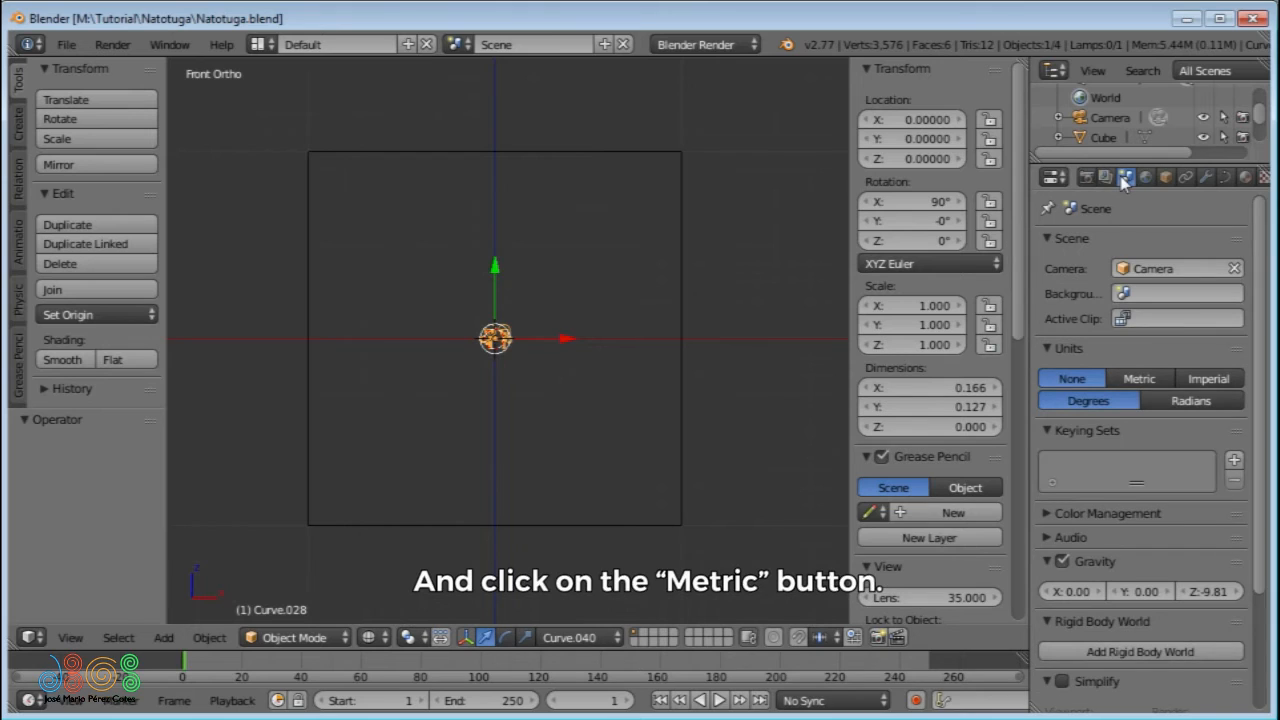
{"action": "left_click", "coordinate": [1138, 379]}
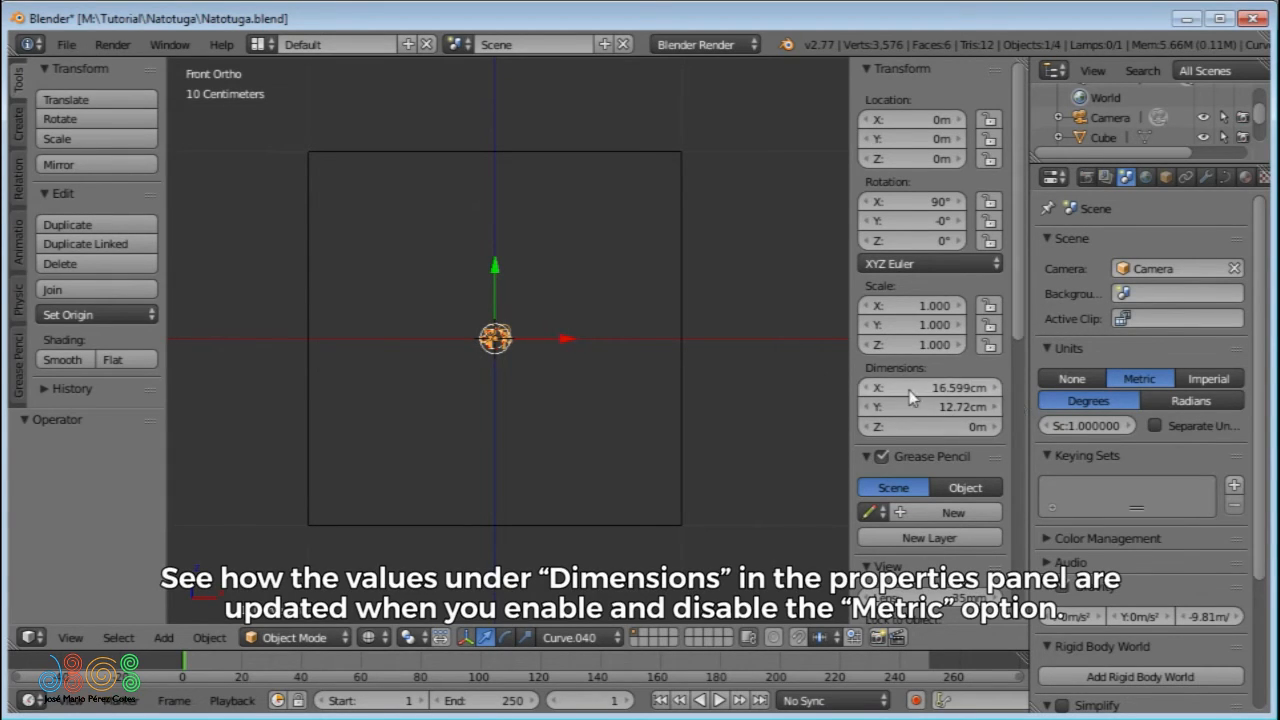
- Toggle the scene units between None and Metric to compare how the sketch's dimensions are expressed
{"action": "left_click", "coordinate": [1072, 382]}
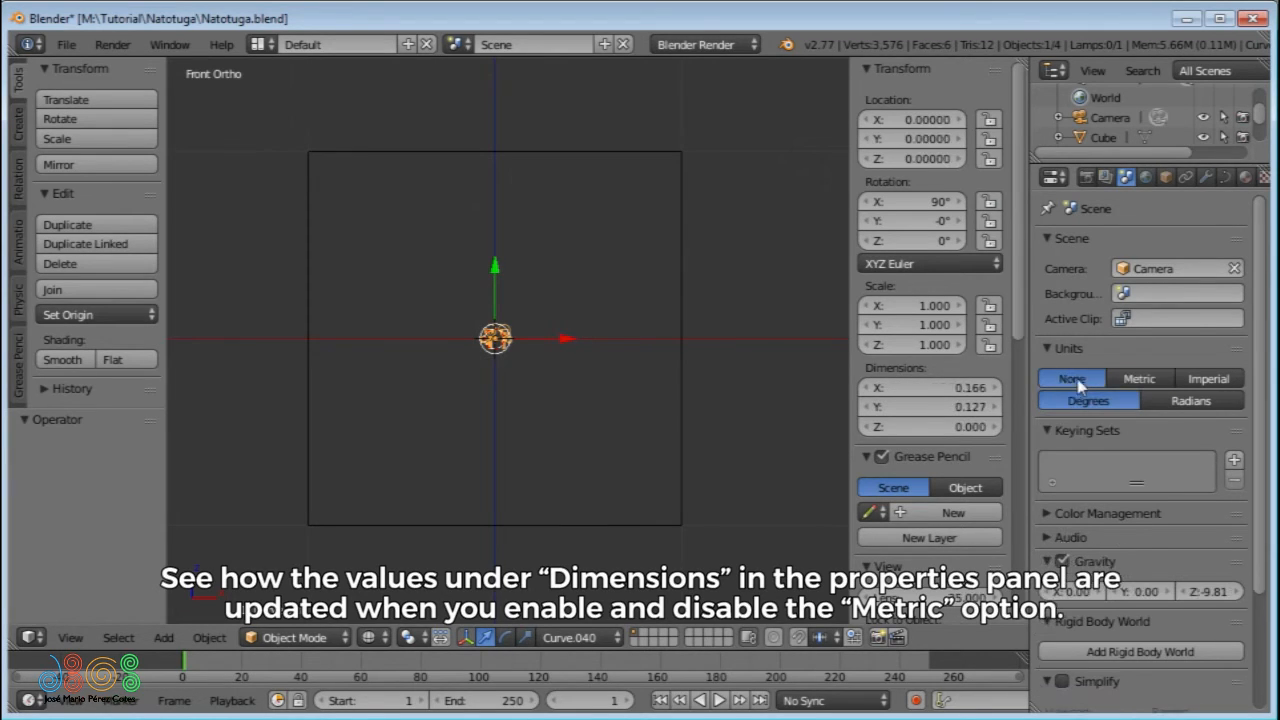
{"action": "left_click", "coordinate": [1137, 382]}
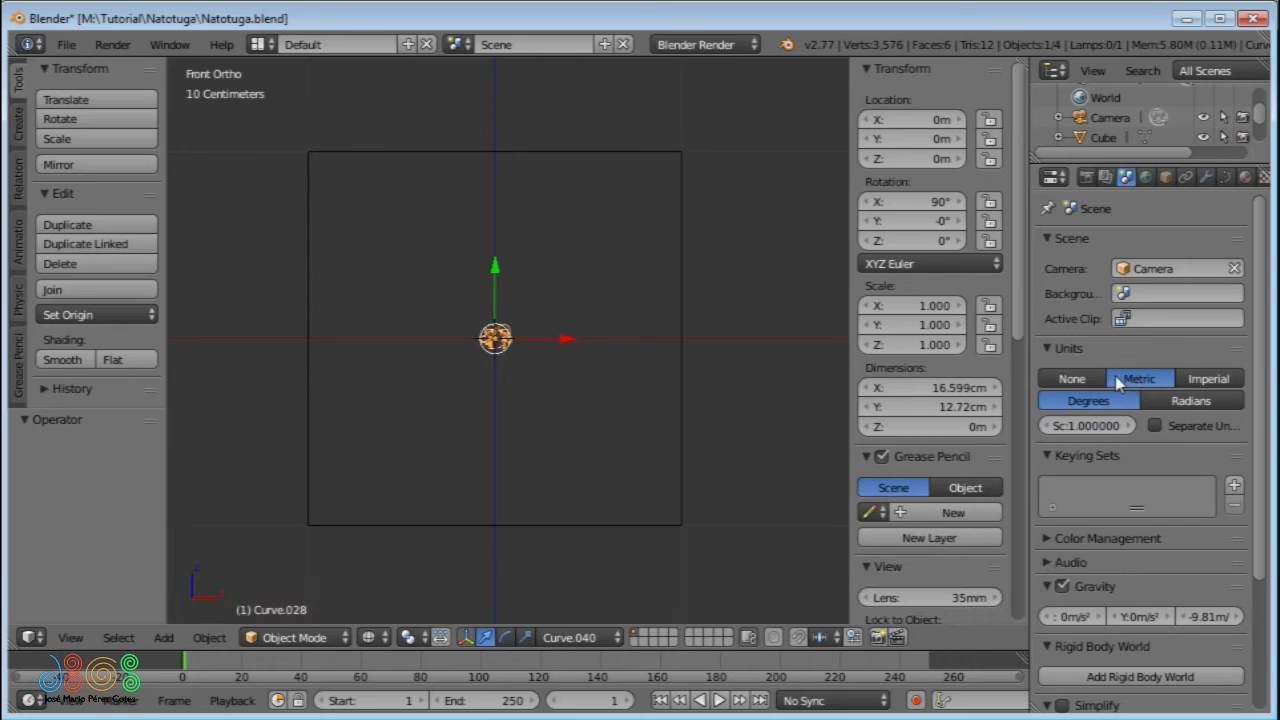
{"action": "left_click", "coordinate": [1072, 380]}
{"action": "left_click", "coordinate": [1126, 378]}
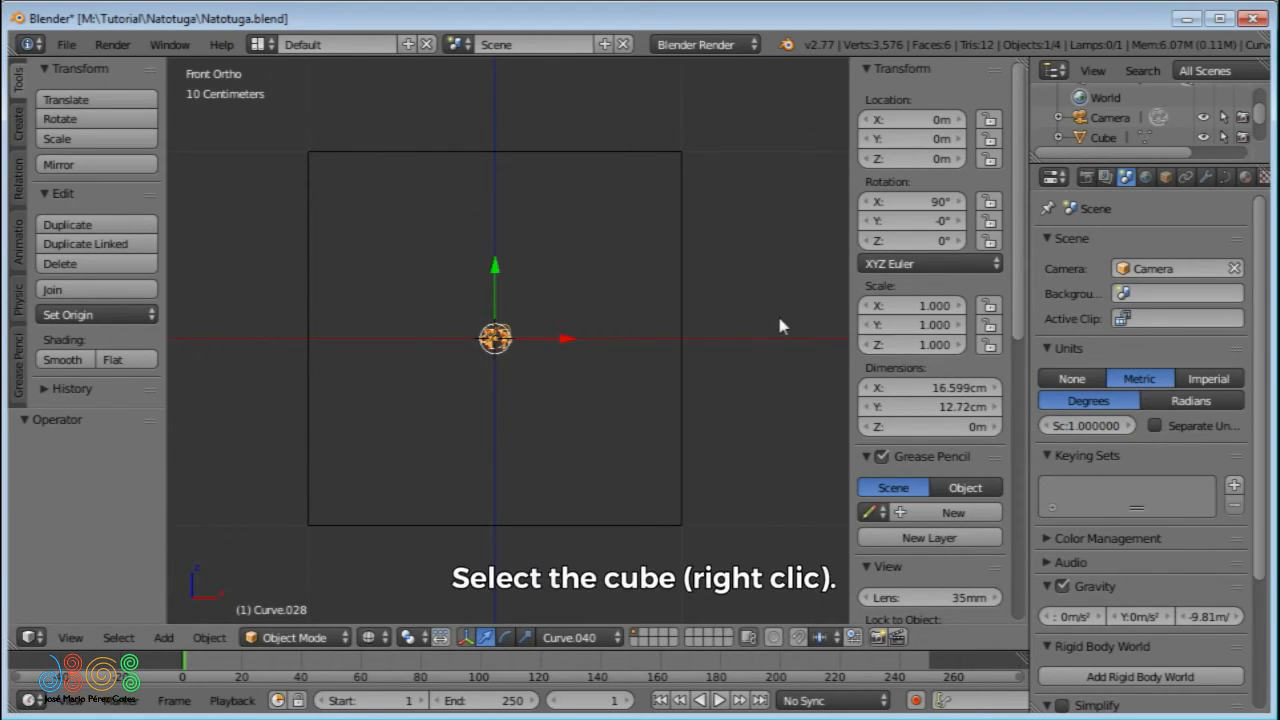
- Set the cube's Z dimension to 1.6 m as the character's height reference
{"action": "right_click", "coordinate": [684, 305]}
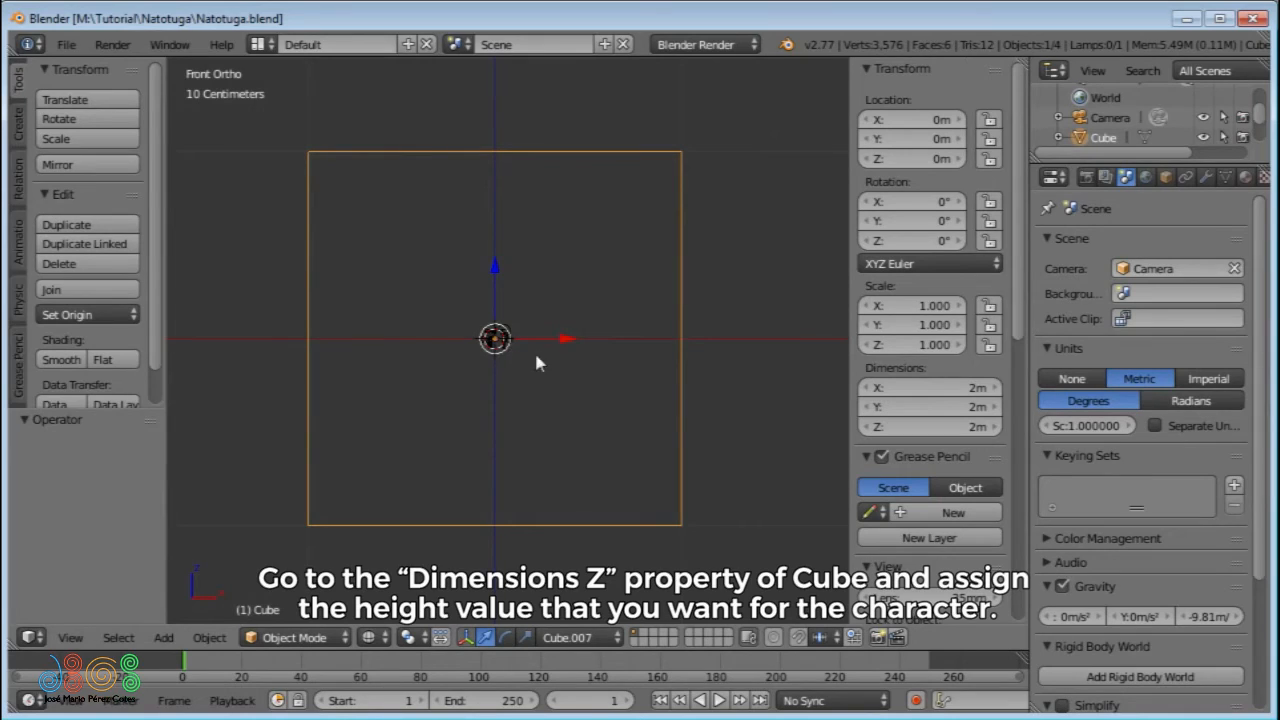
{"action": "left_click", "coordinate": [917, 428]}
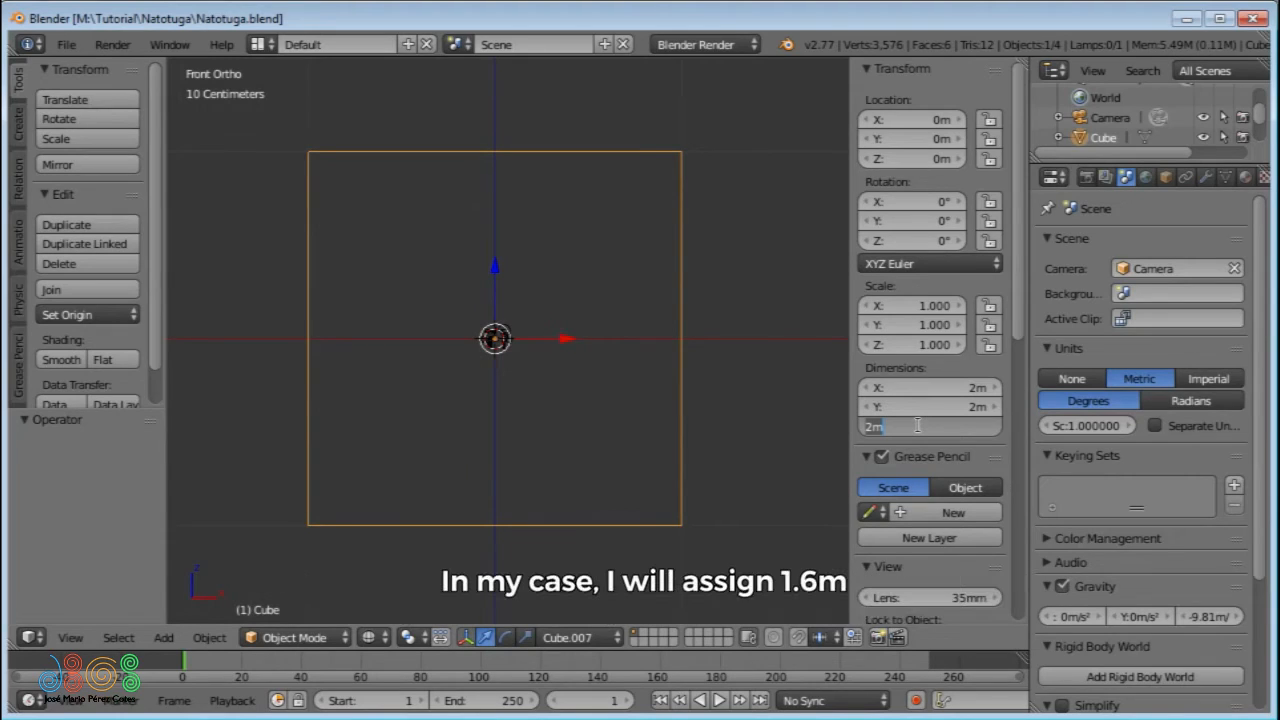
{"action": "type", "text": "1.6"}
{"action": "key", "text": "Return"}
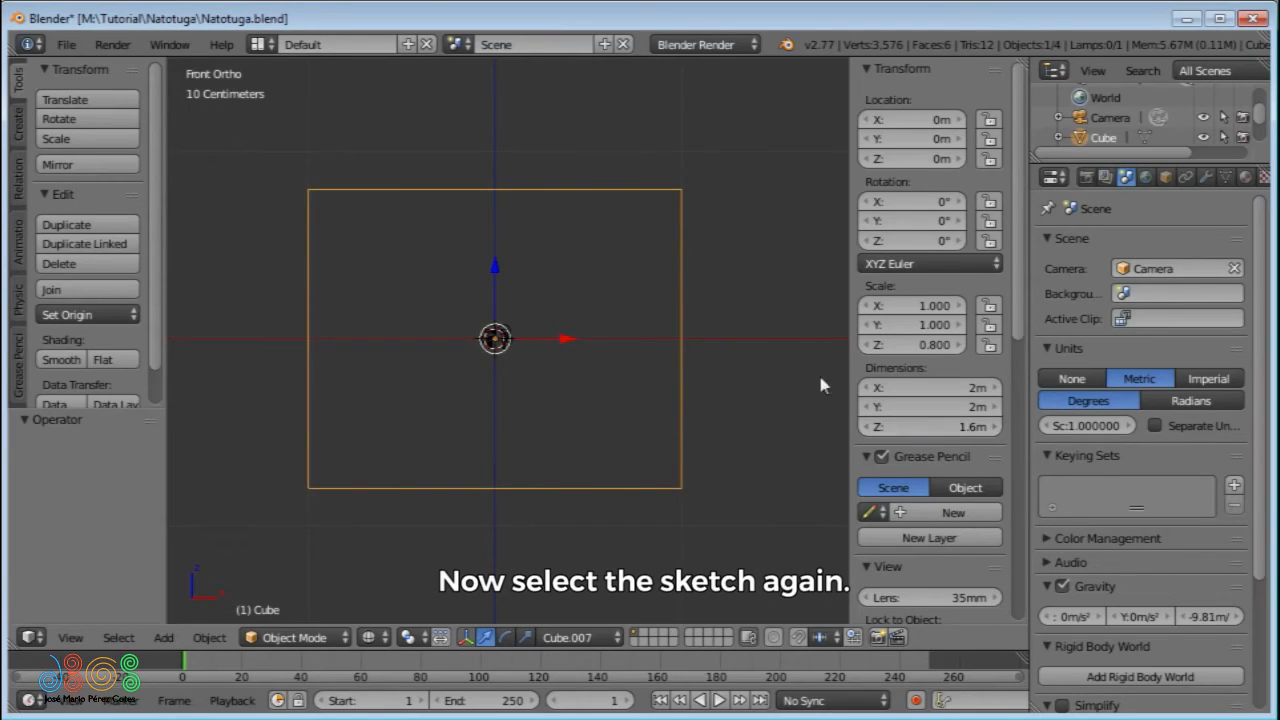
- Scale the sketch uniformly by about 13.96 to bring it close to the cube's size
{"action": "right_click", "coordinate": [507, 340]}
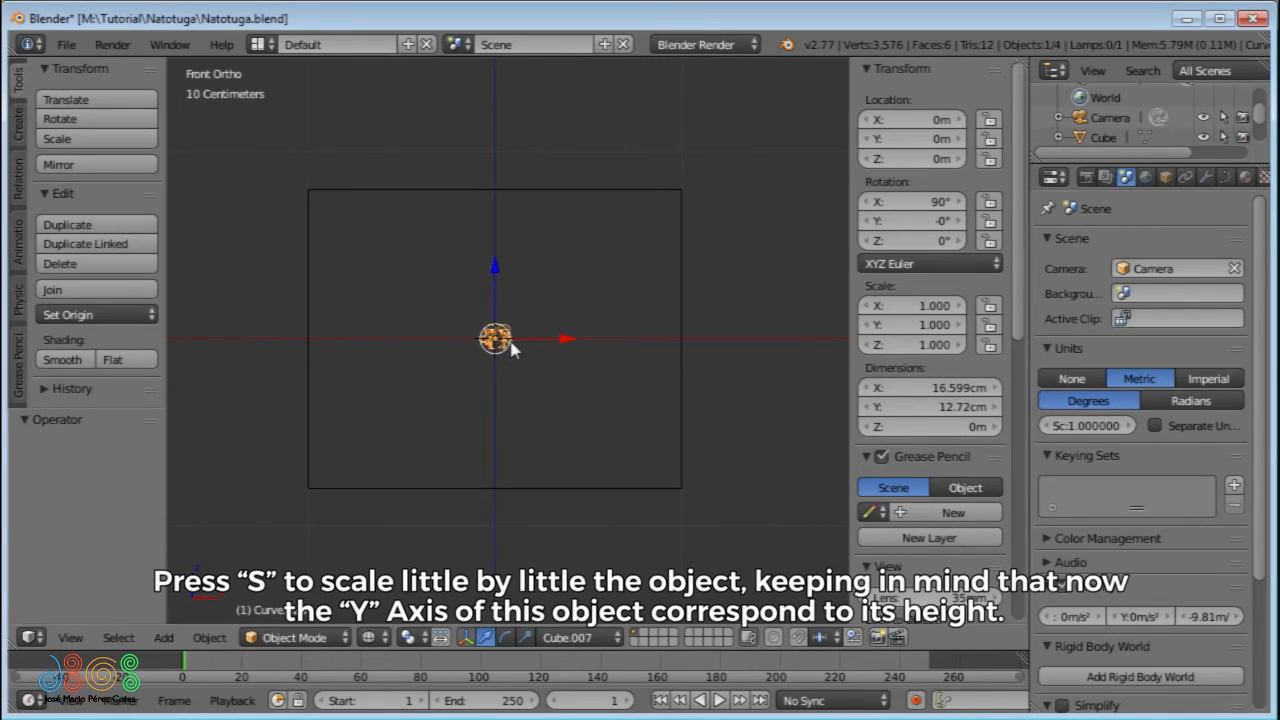
{"action": "key", "text": "s"}
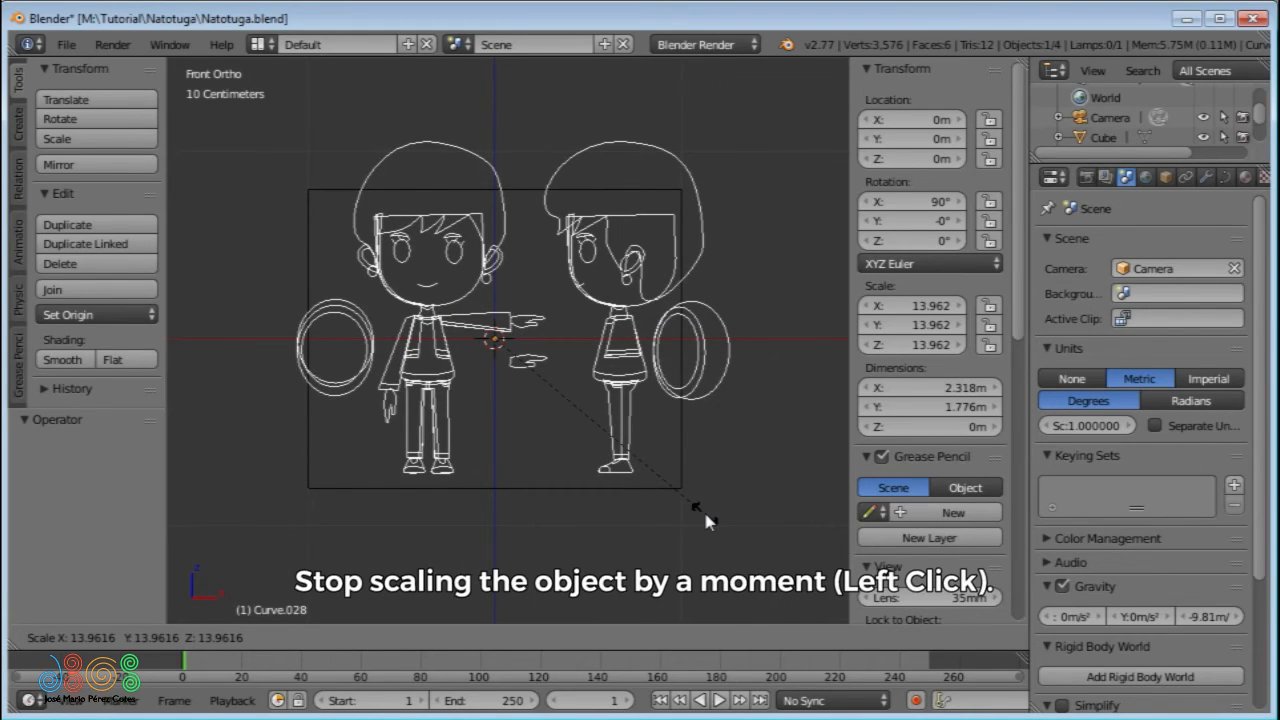
{"action": "left_click", "coordinate": [704, 512]}
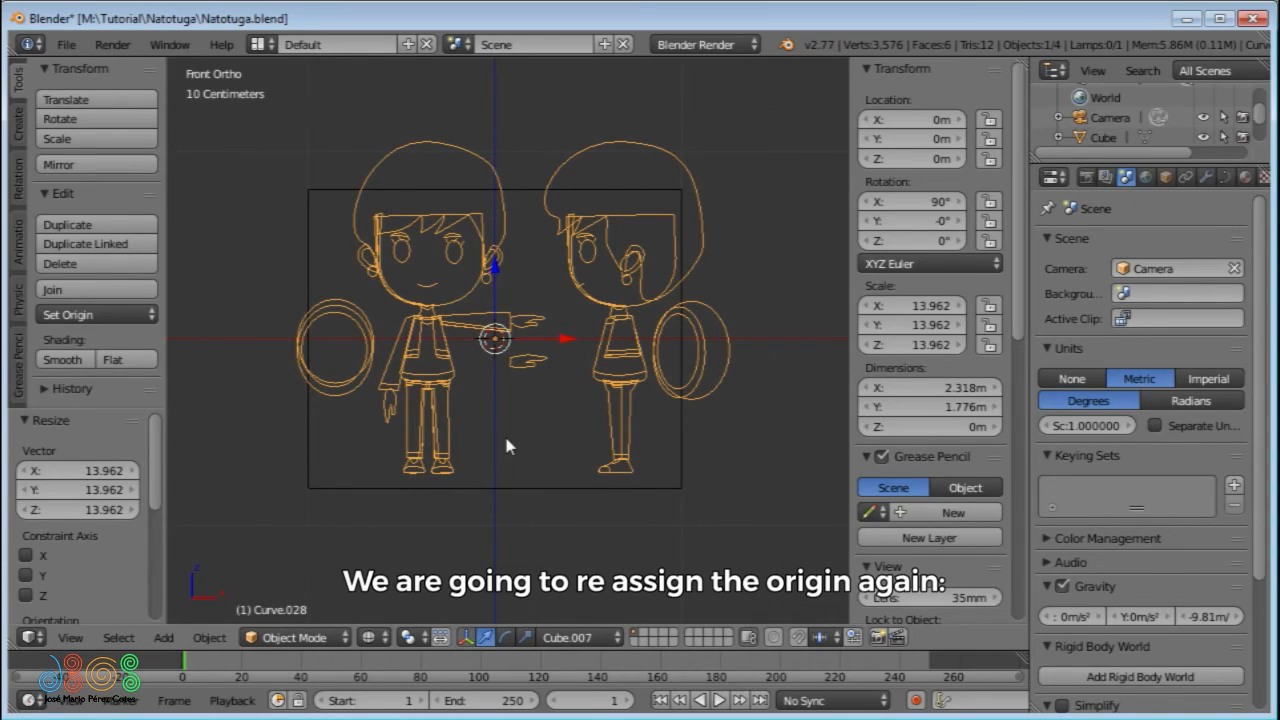
- Move the sketch's geometry to its origin, using Bounds Center as the centre option
{"action": "key", "text": "ctrl"}
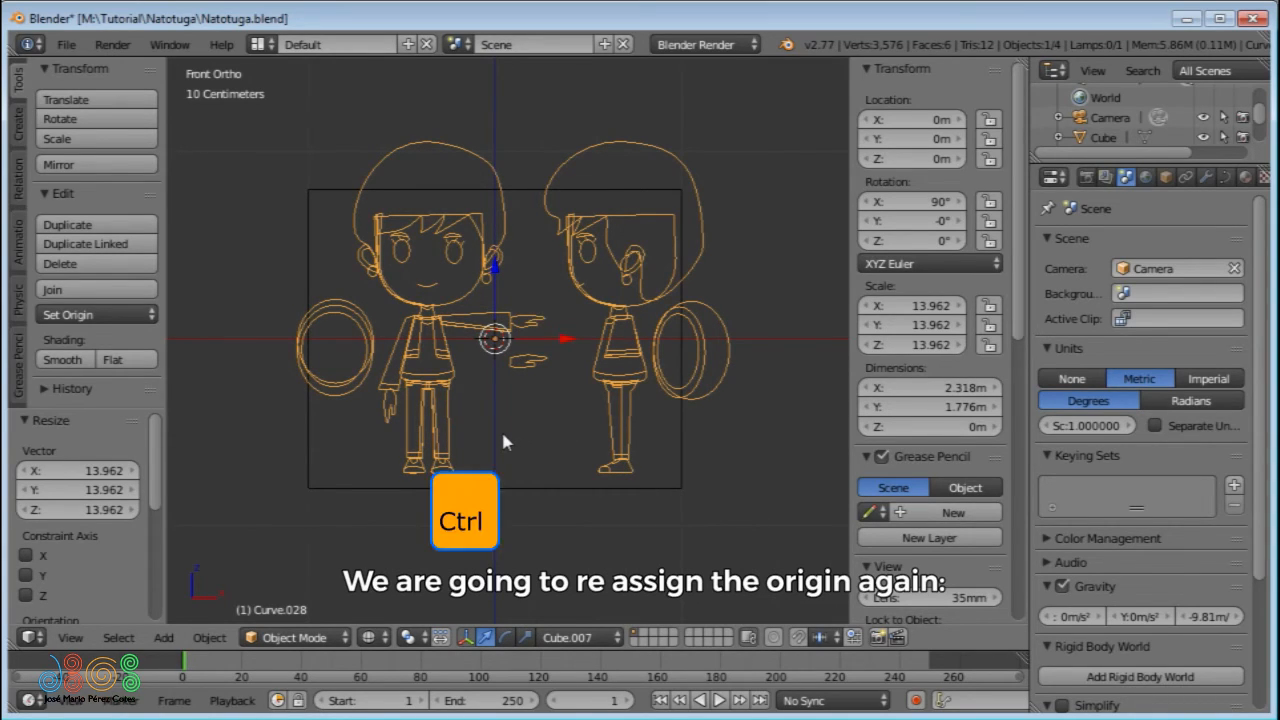
{"action": "key", "text": "ctrl+alt+shift+c"}
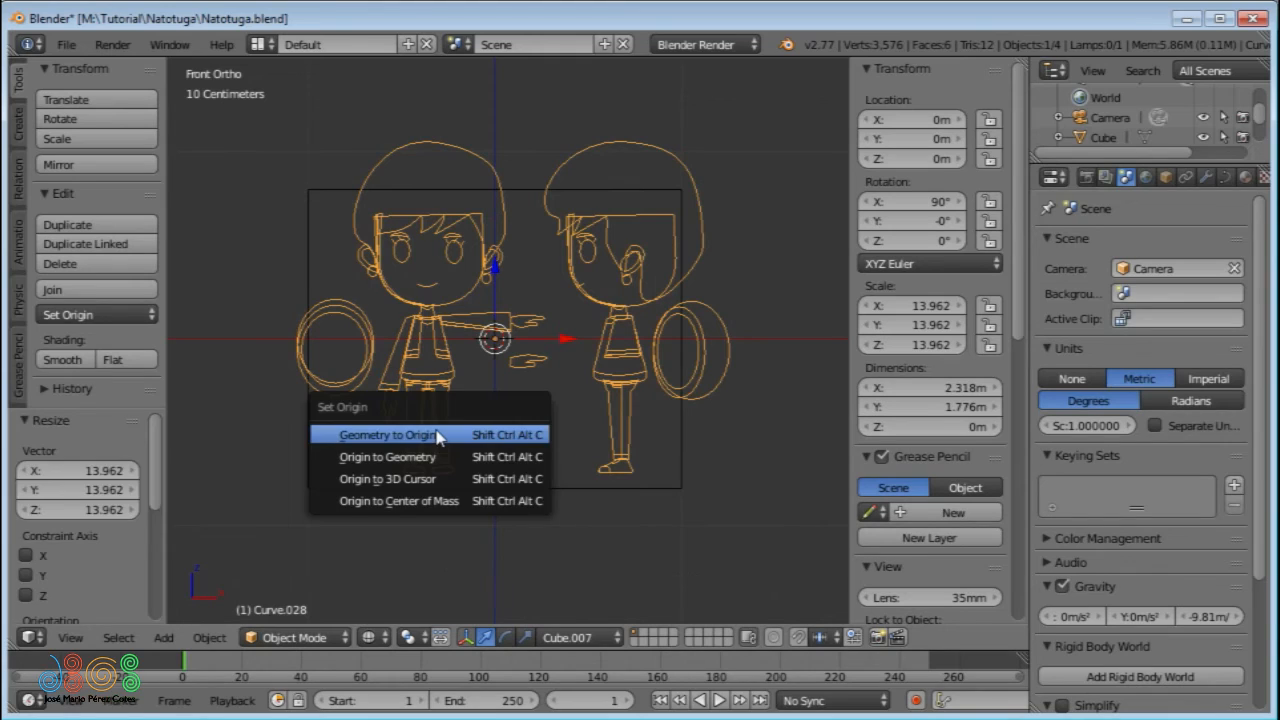
{"action": "left_click", "coordinate": [437, 436]}
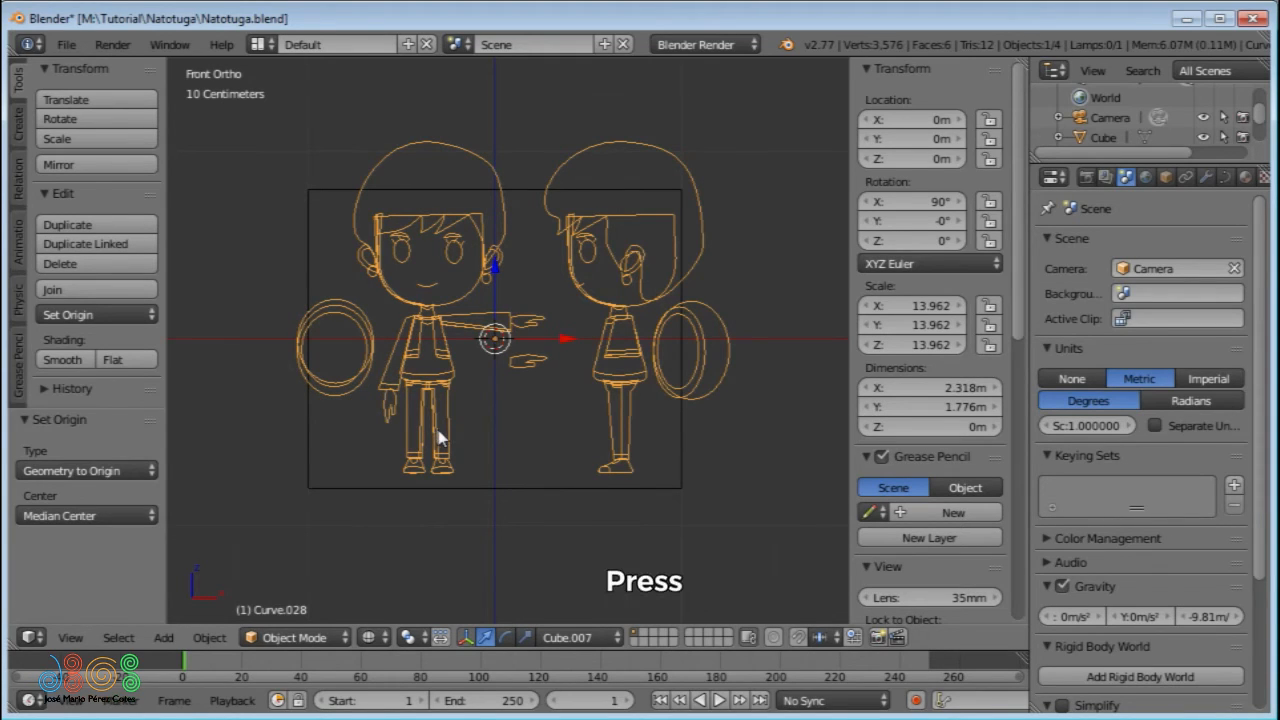
{"action": "key", "text": "F6"}
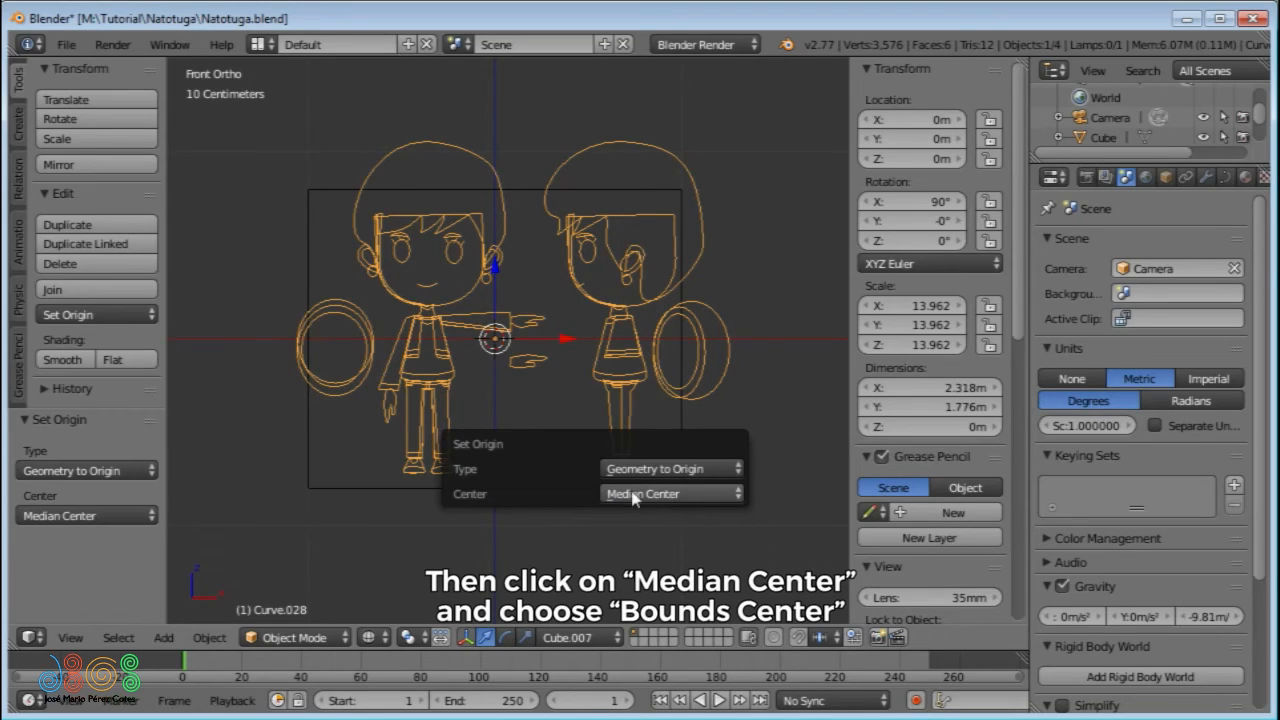
{"action": "left_click", "coordinate": [681, 494]}
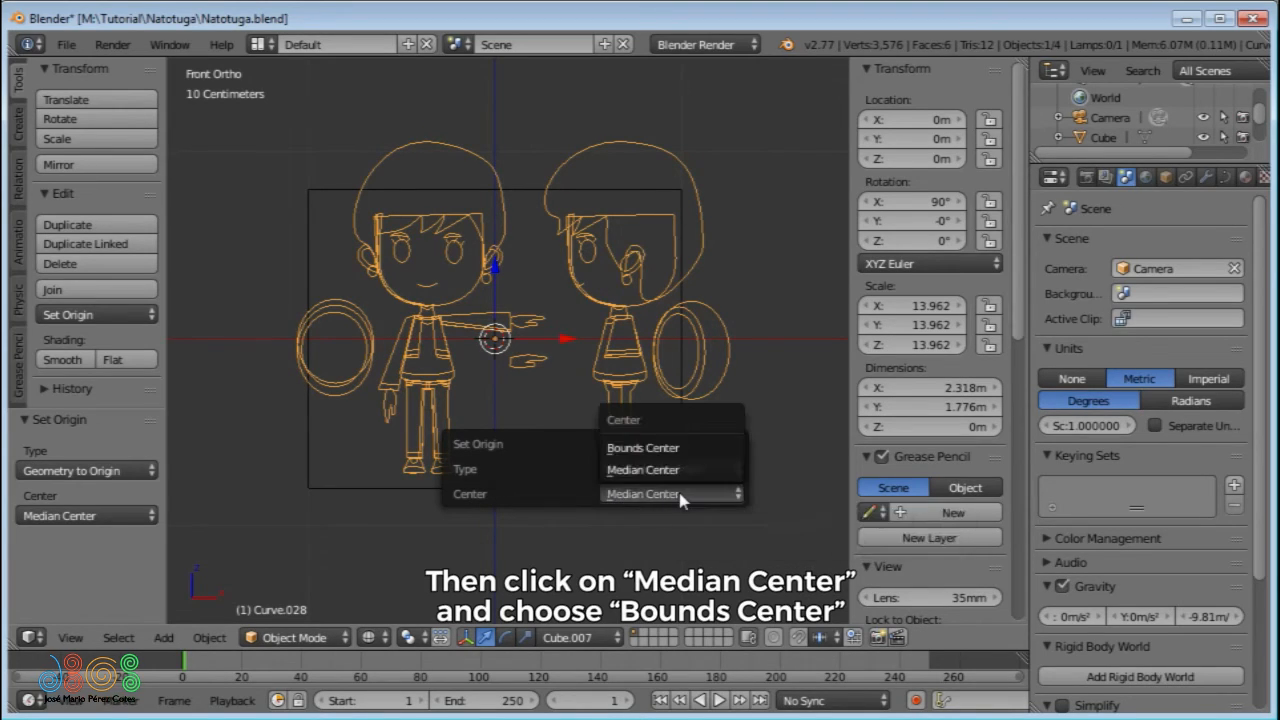
{"action": "left_click", "coordinate": [681, 449]}
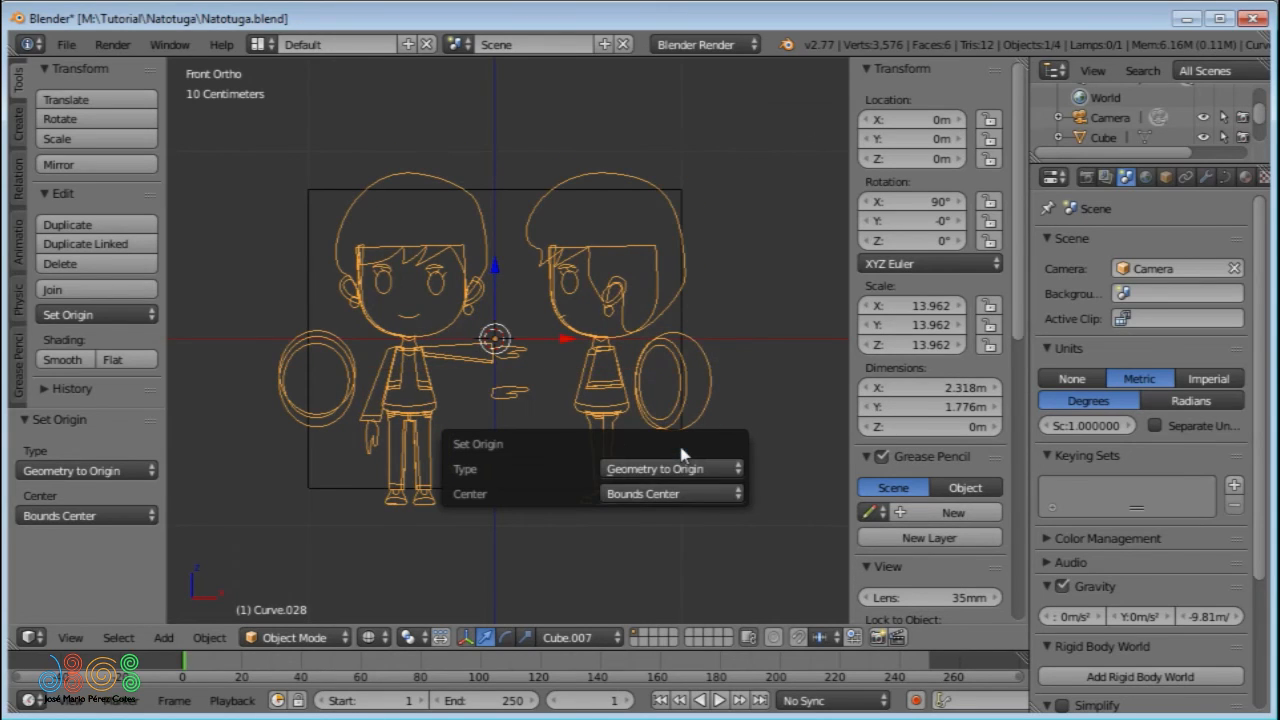
- Alternate the Set Origin centre option between Median Center and Bounds Center, ending on Bounds Center
{"action": "left_click", "coordinate": [105, 516]}
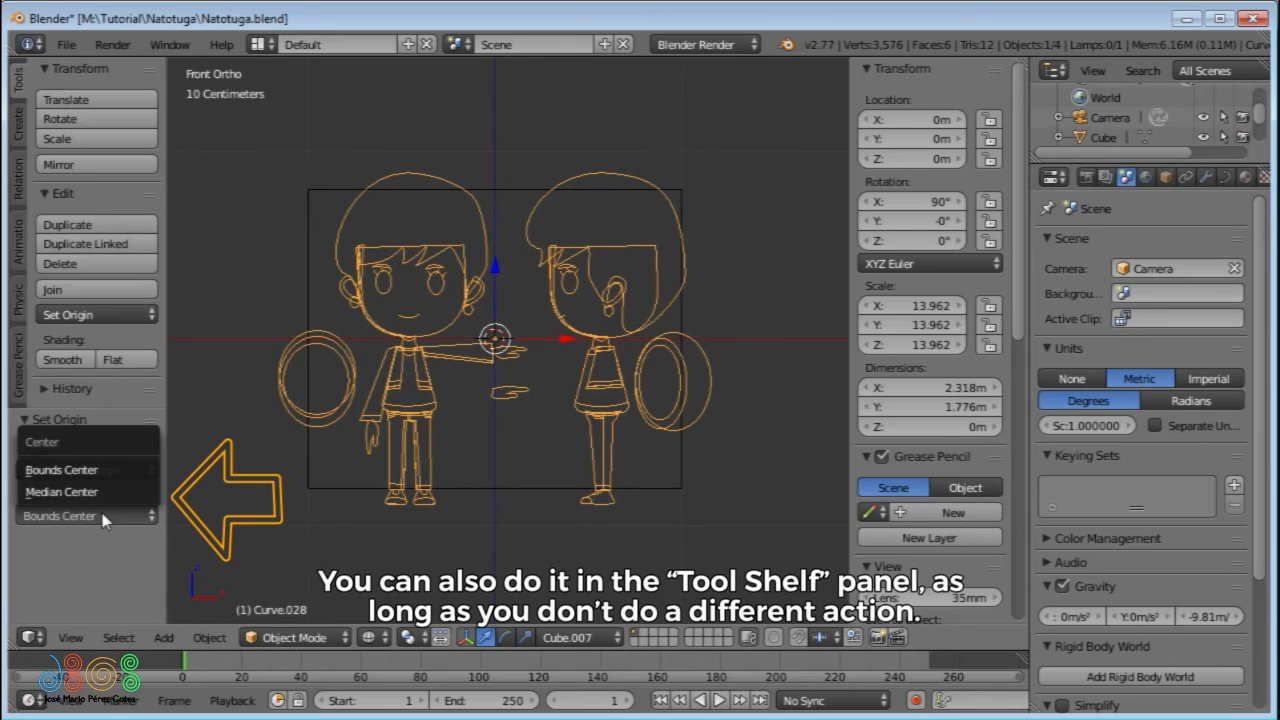
{"action": "left_click", "coordinate": [112, 492]}
{"action": "left_click", "coordinate": [116, 516]}
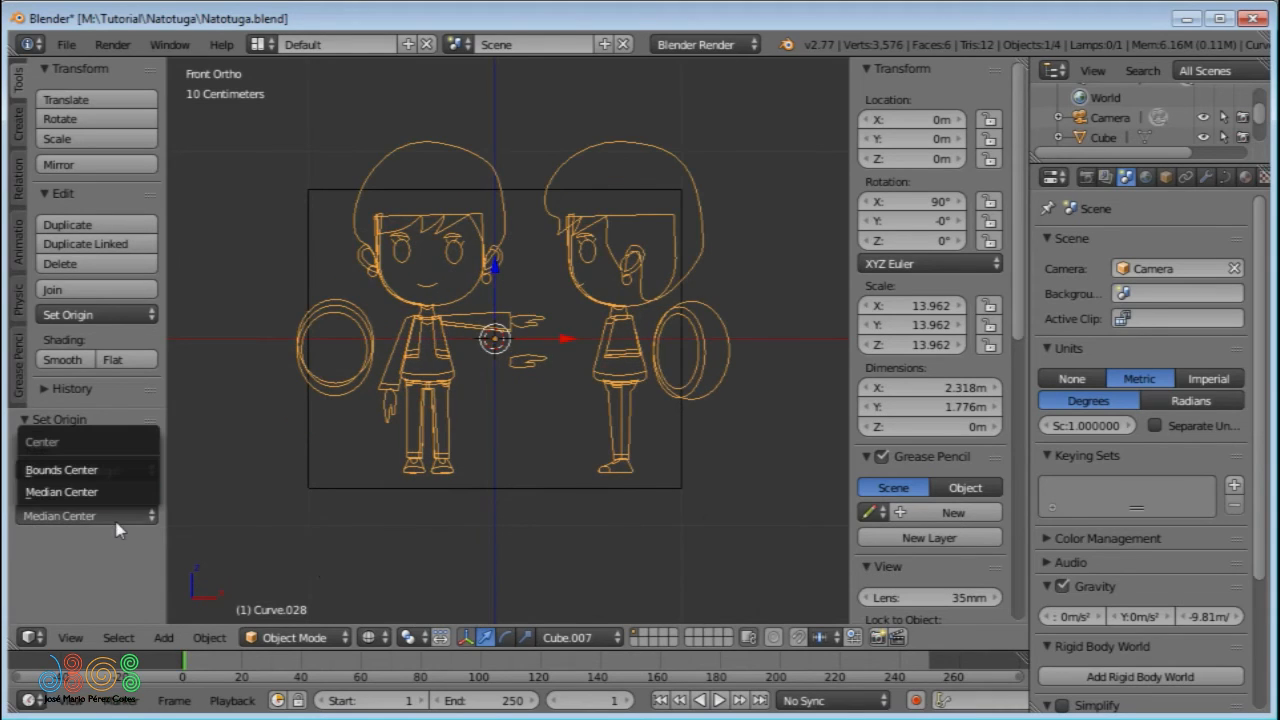
{"action": "left_click", "coordinate": [100, 470]}
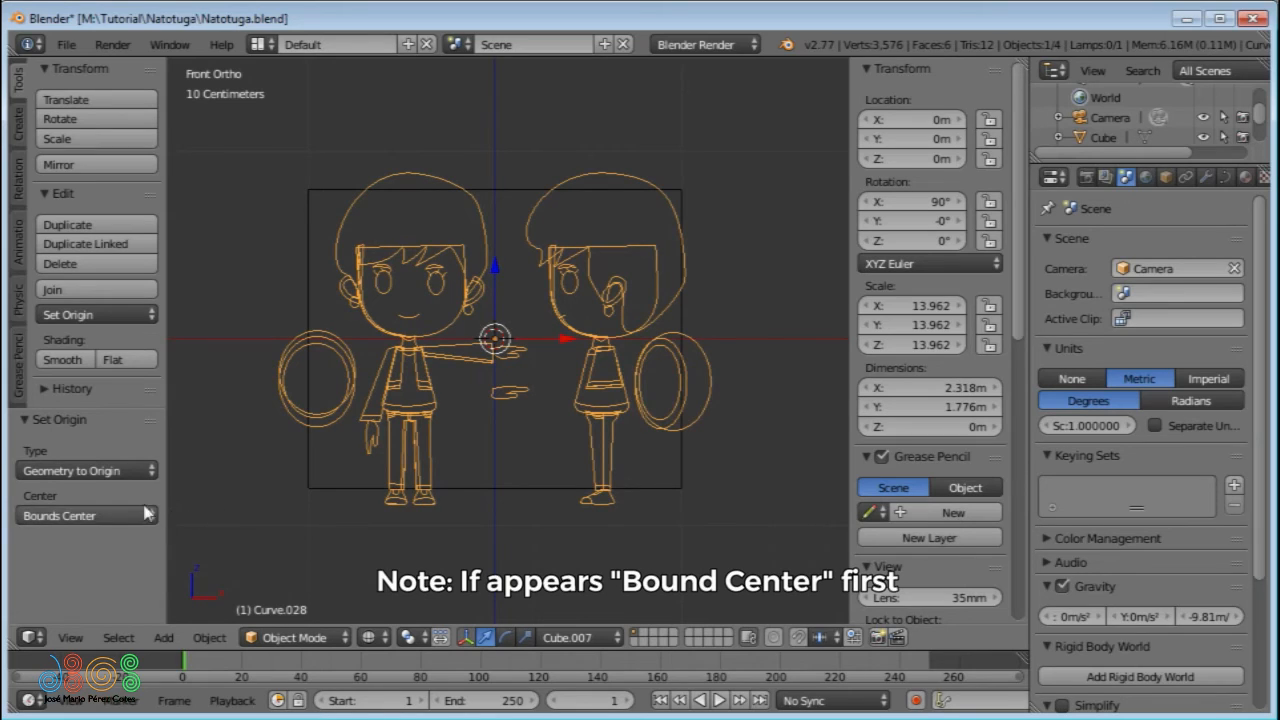
{"action": "left_click", "coordinate": [118, 516]}
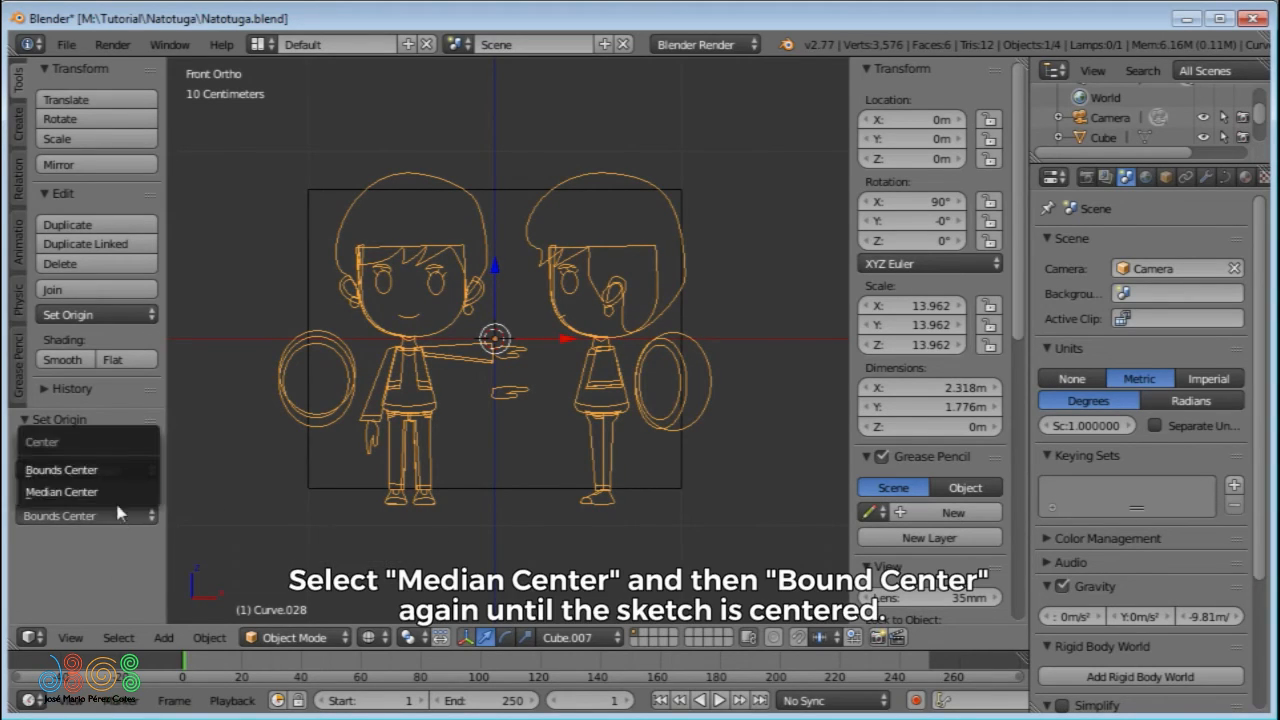
{"action": "left_click", "coordinate": [118, 492]}
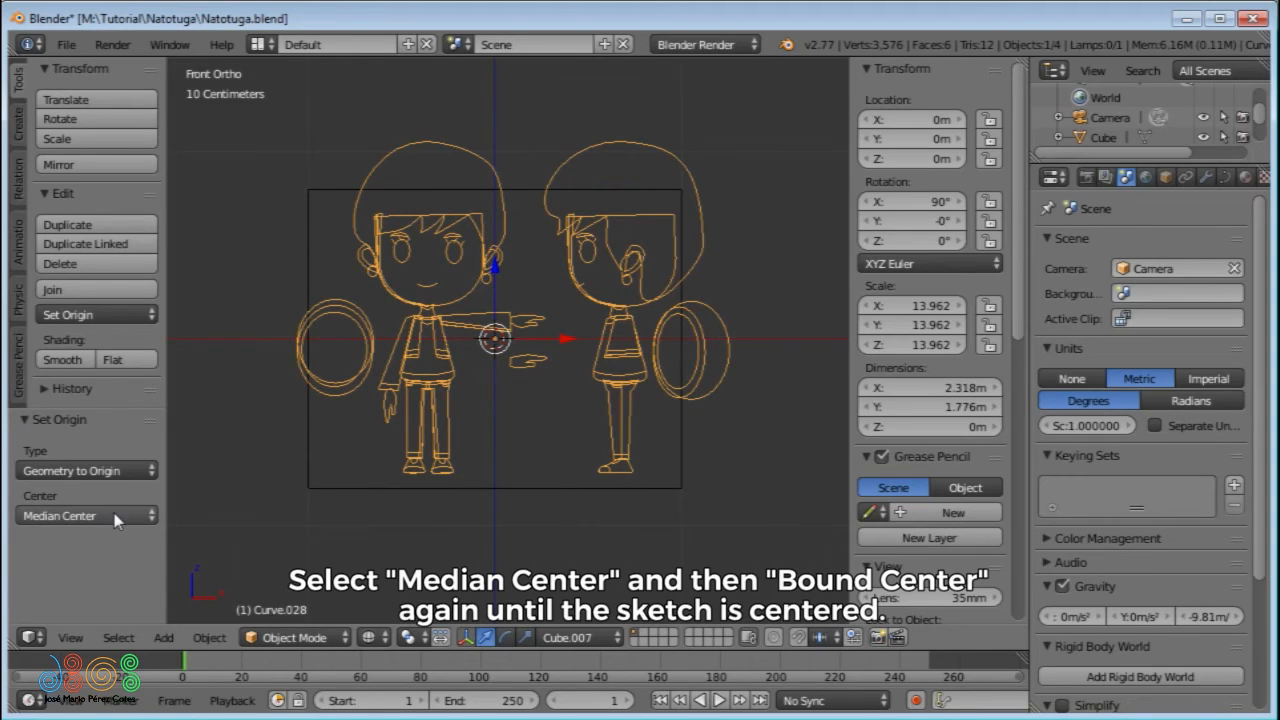
{"action": "left_click", "coordinate": [114, 516]}
{"action": "left_click", "coordinate": [109, 473]}
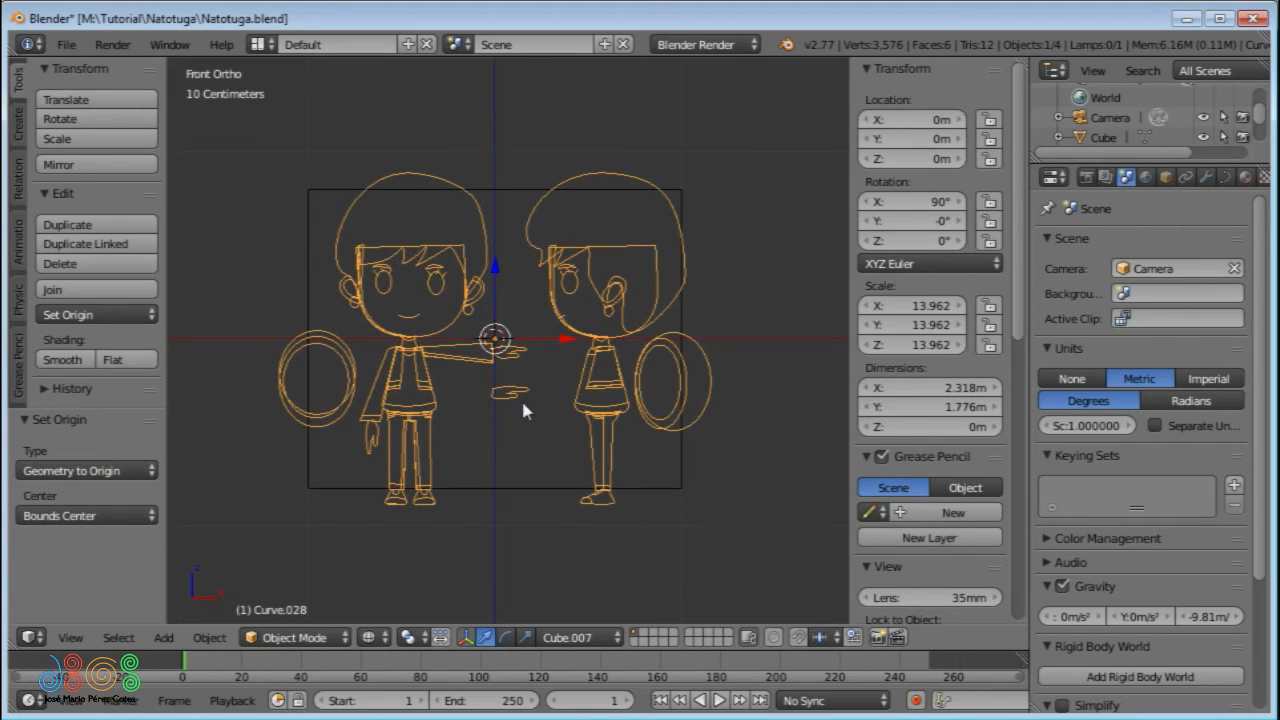
- Scale the sketch uniformly by about 0.898 to match the cube's height, and enter Edit Mode
{"action": "key", "text": "s"}
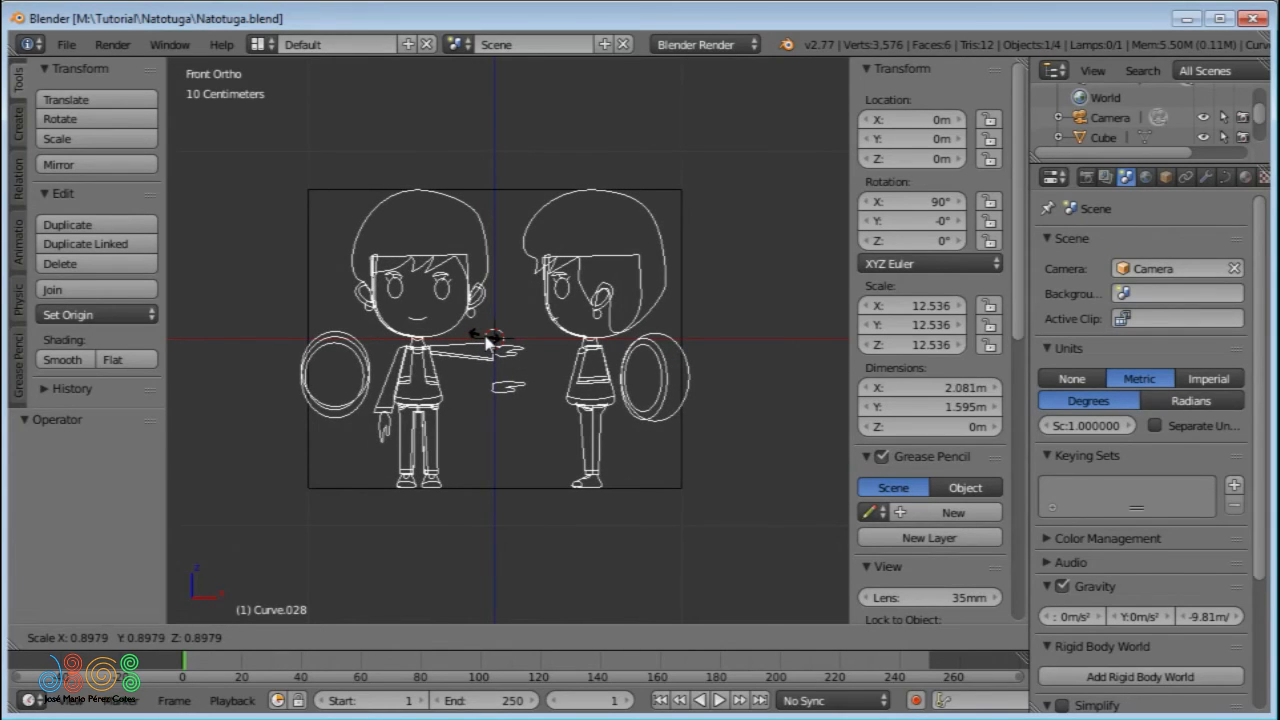
{"action": "left_click", "coordinate": [486, 336]}
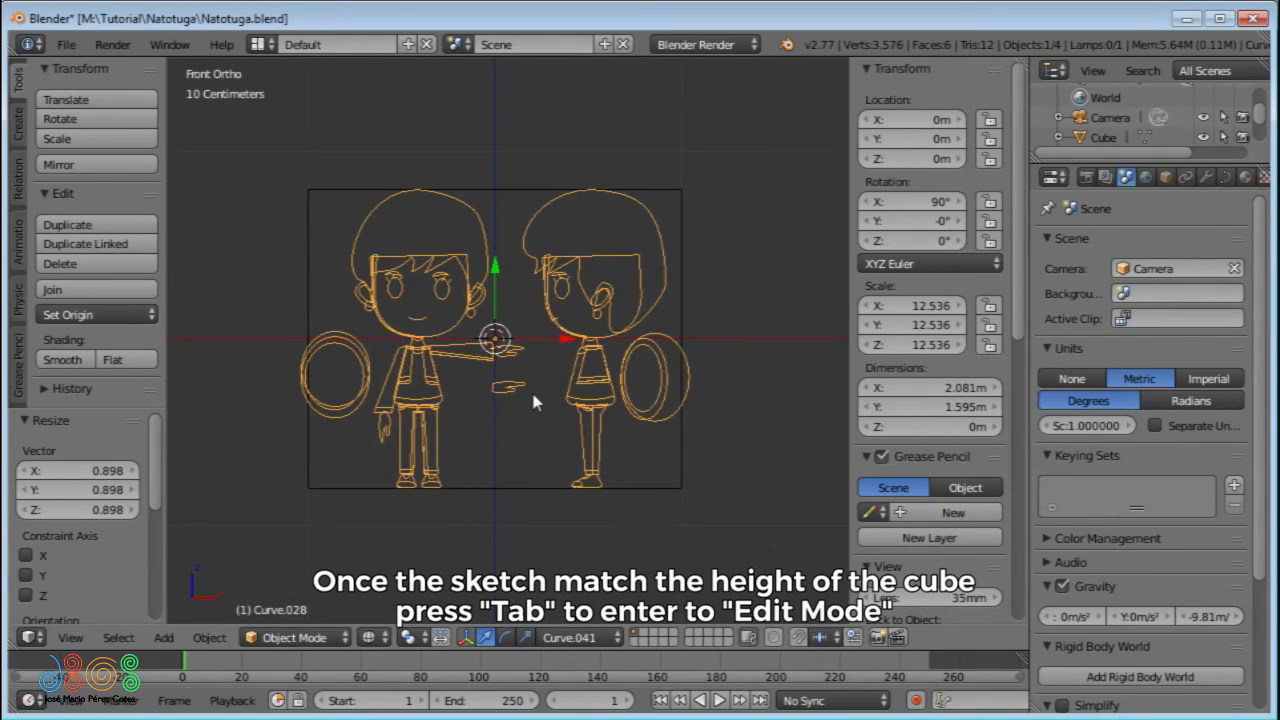
{"action": "key", "text": "Tab"}
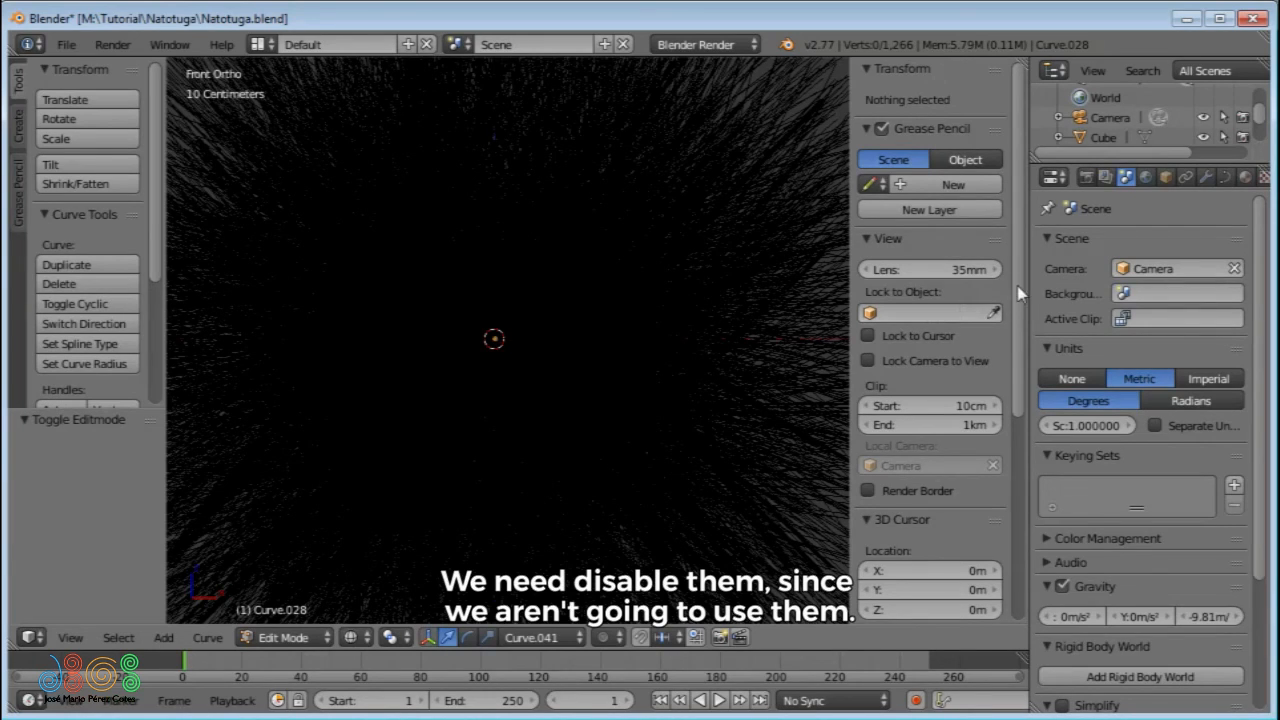
- Turn off the display of curve normals and handles for the sketch
{"action": "left_click_drag", "start_coordinate": [1023, 294], "coordinate": [1031, 476]}
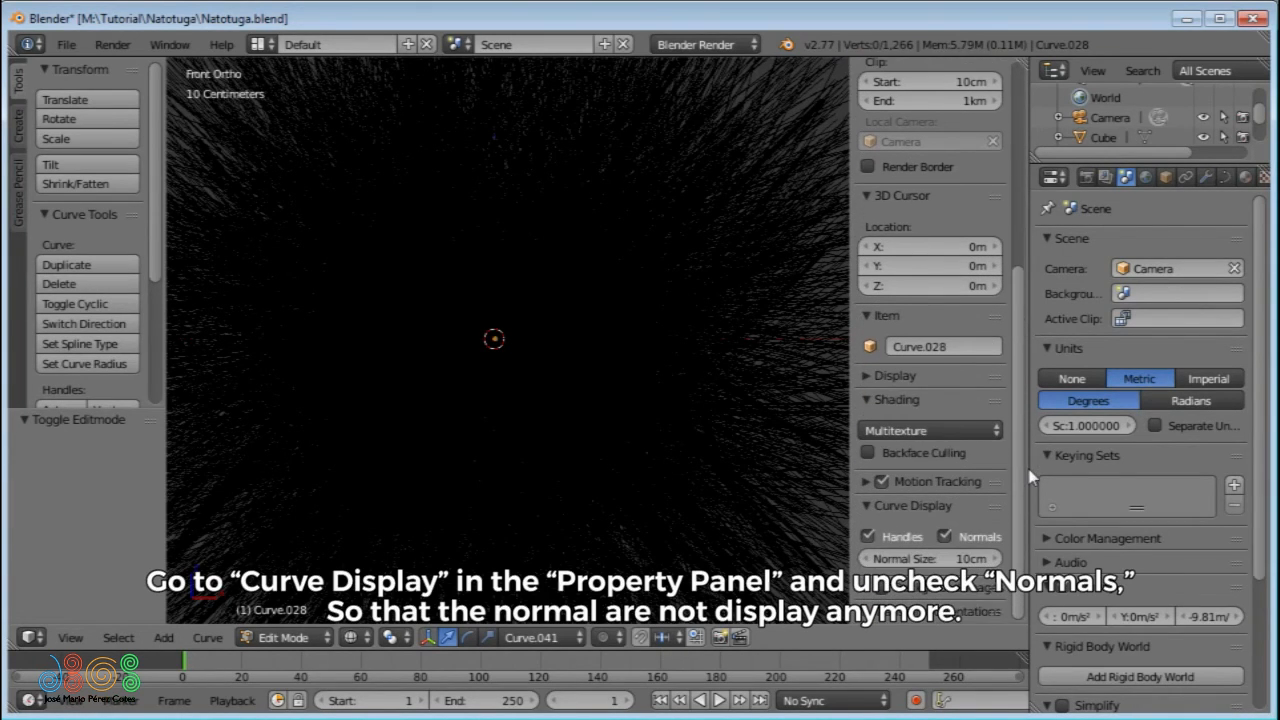
{"action": "left_click", "coordinate": [945, 537]}
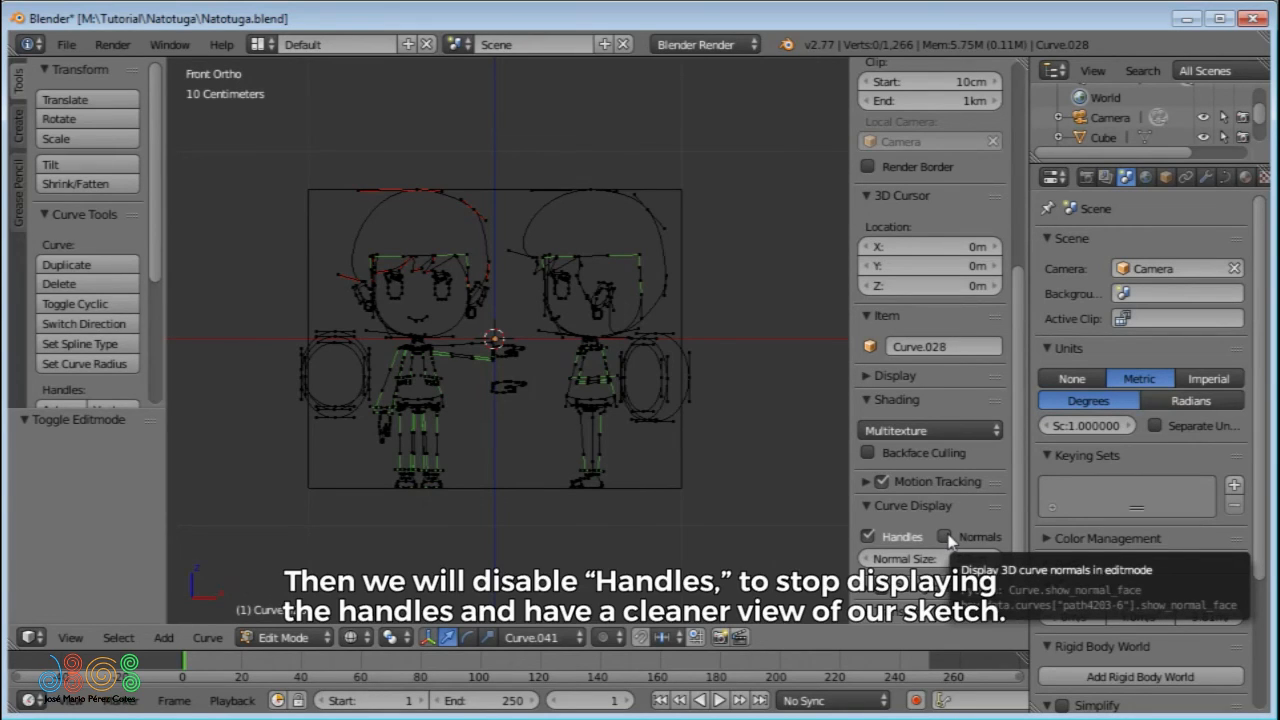
{"action": "left_click", "coordinate": [868, 537]}
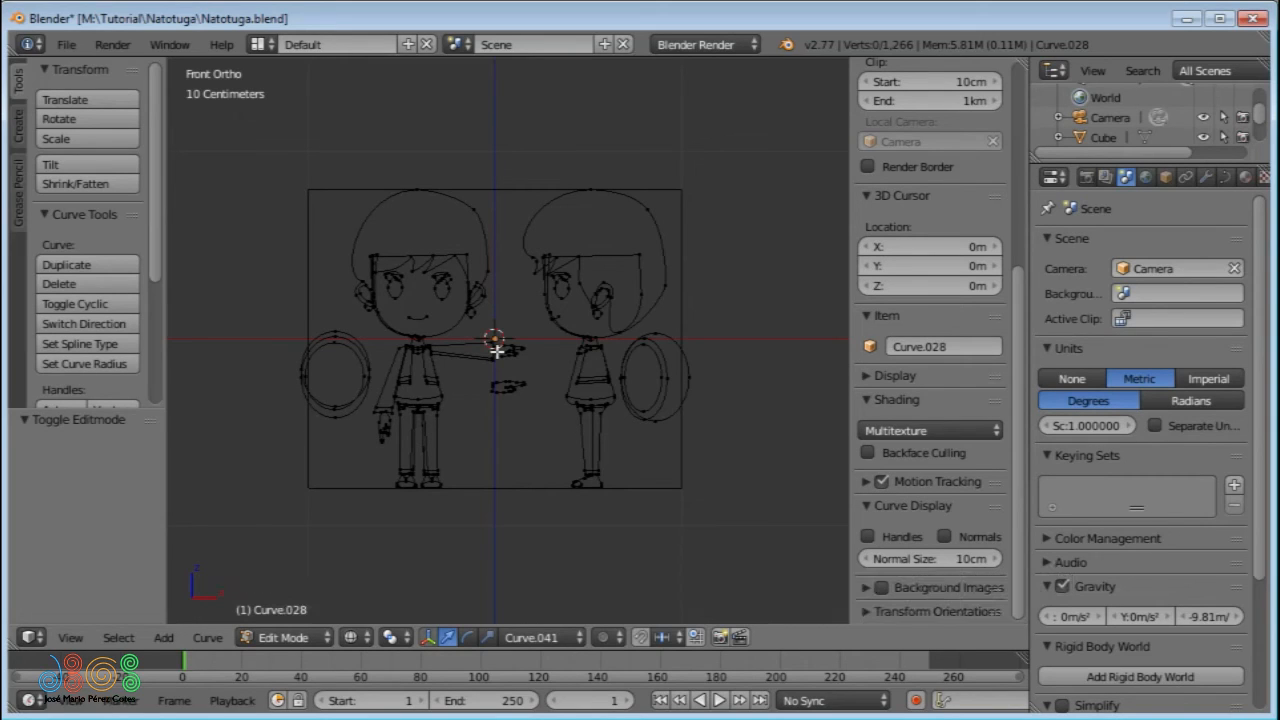
- With a new transform orientation created, move all curve points about 42.28 cm along X to bring the front-view figure onto the Z axis
{"action": "key", "text": "ctrl+alt+space"}
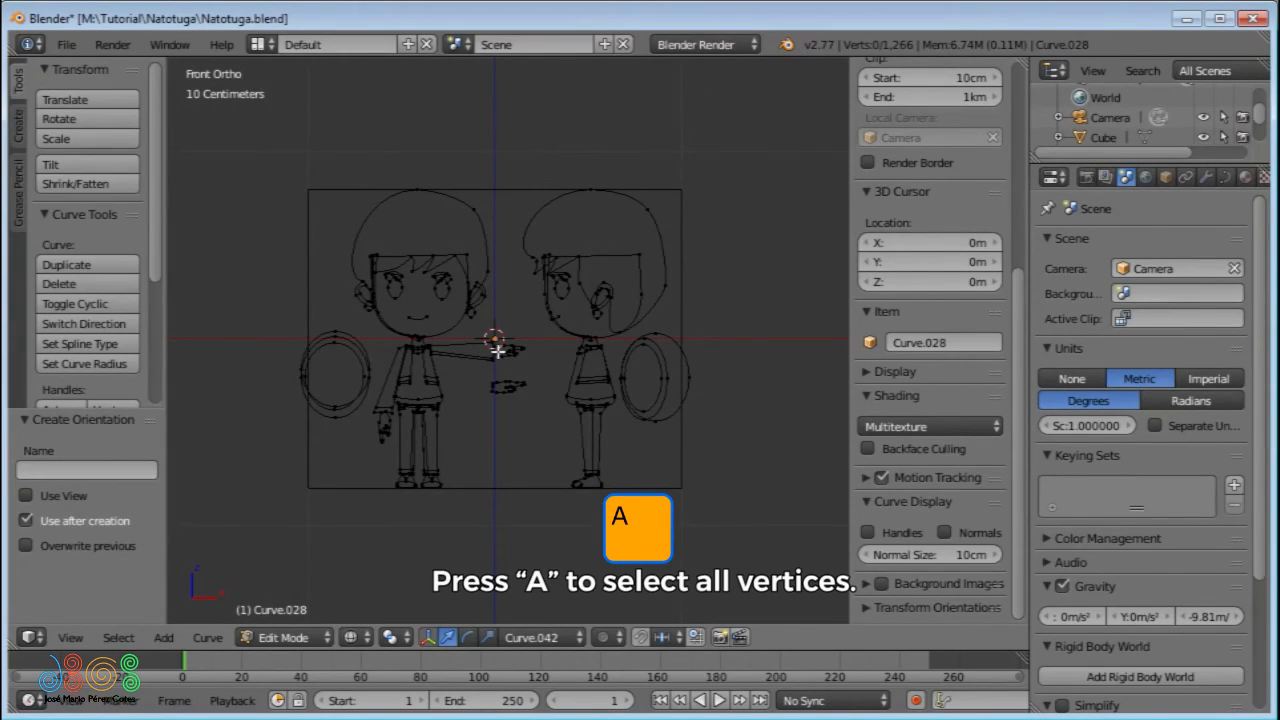
{"action": "key", "text": "a"}
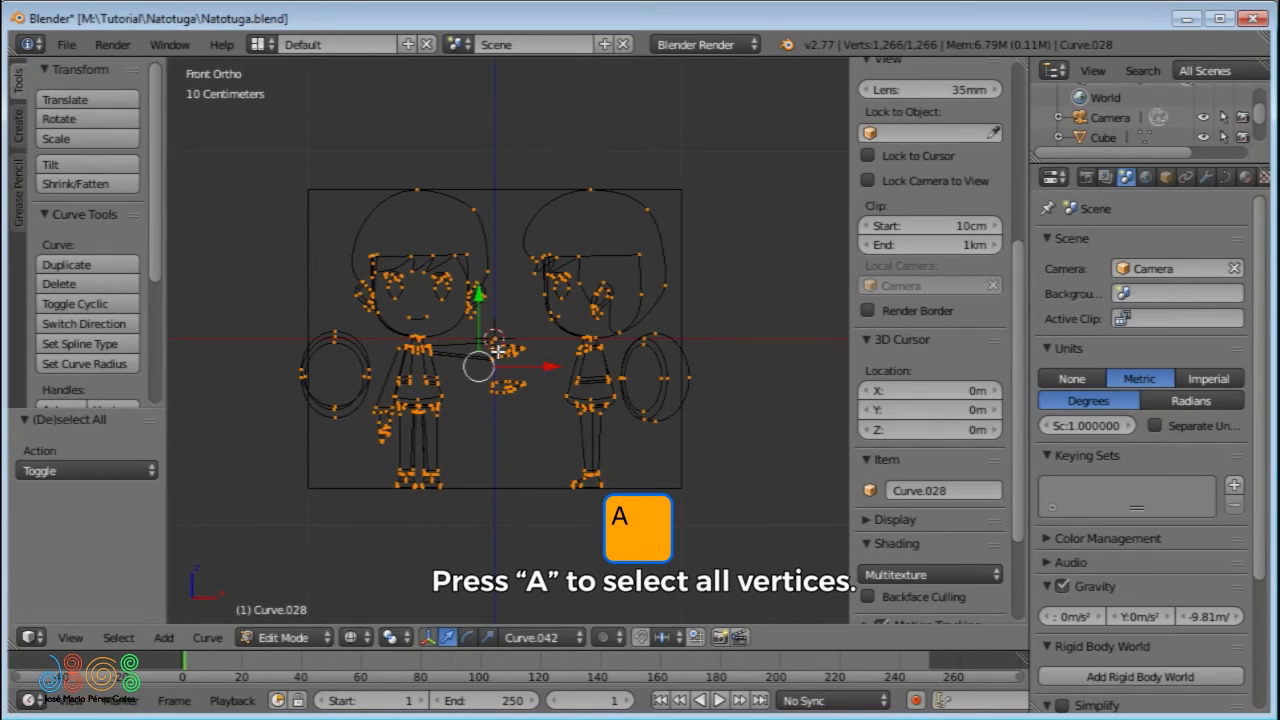
{"action": "key", "text": "g"}
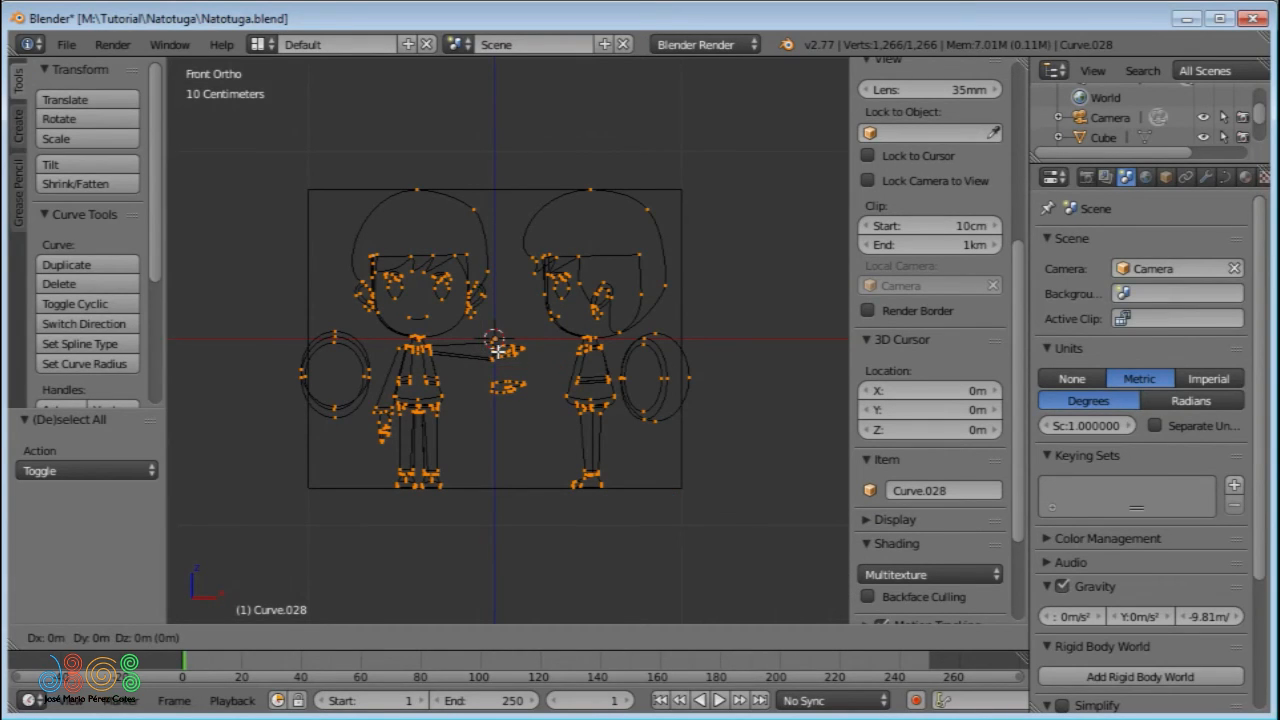
{"action": "key", "text": "x"}
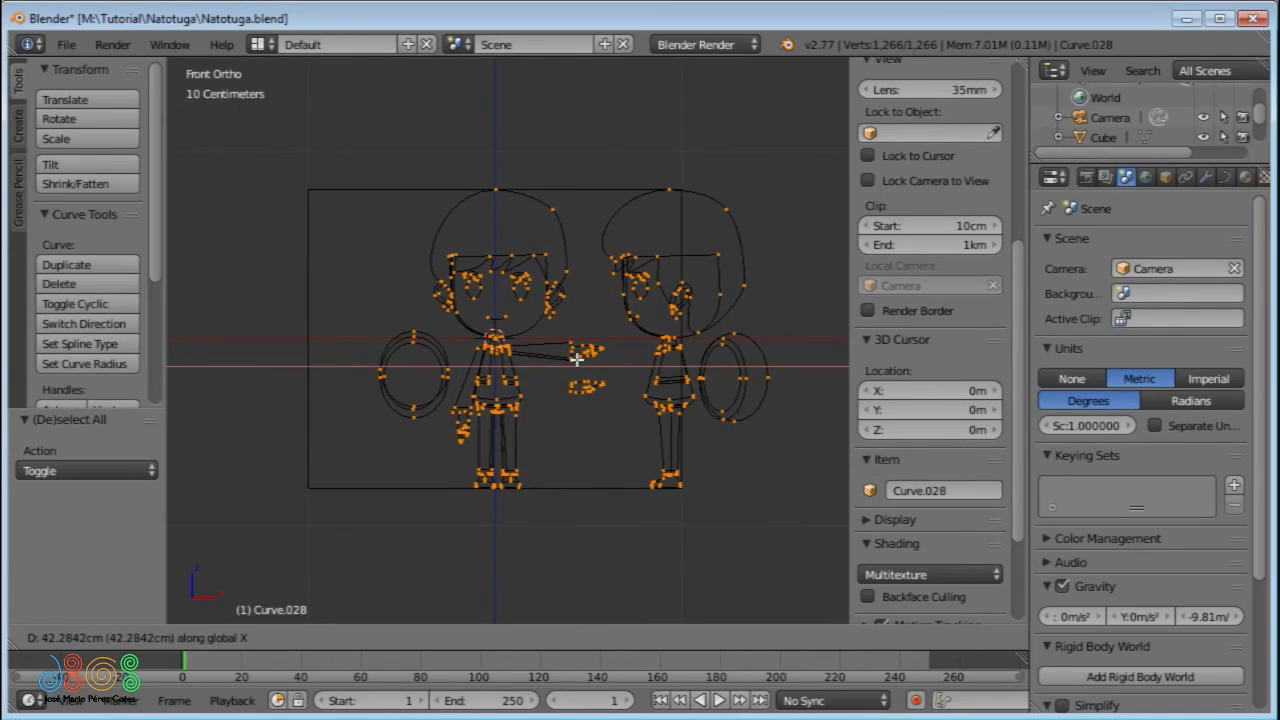
{"action": "left_click", "coordinate": [577, 358]}
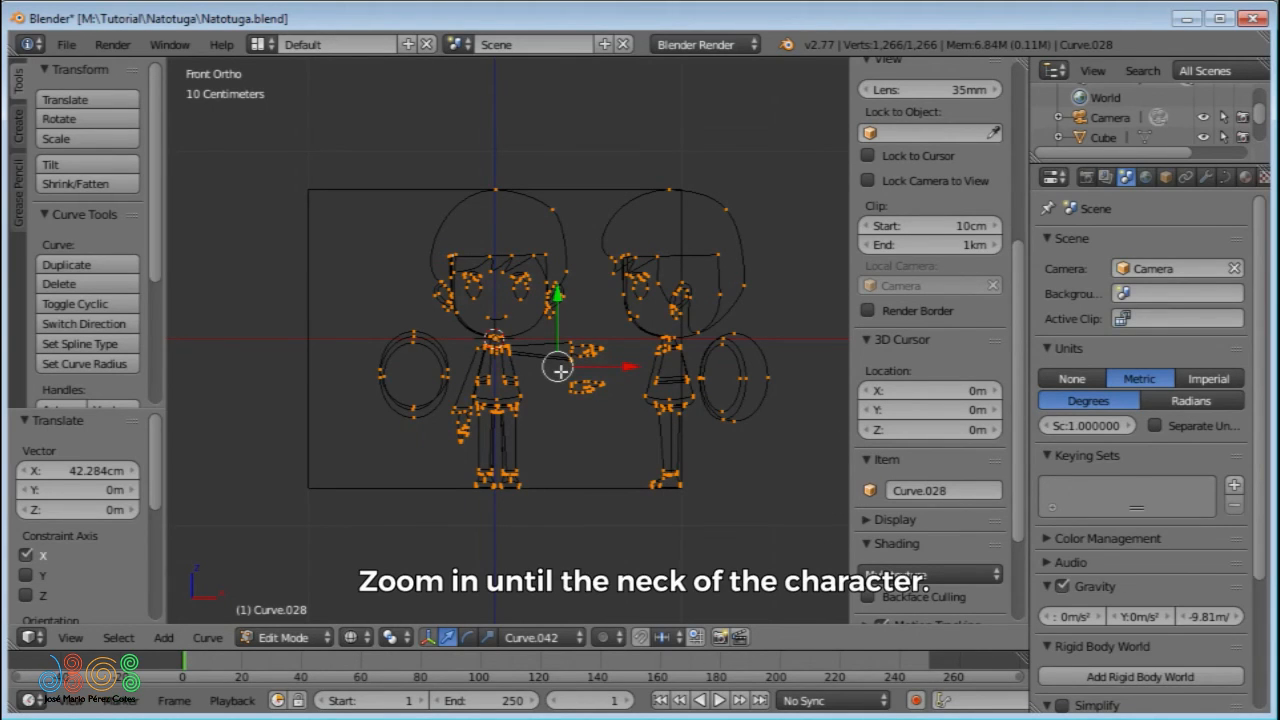
- Shift all curve points about -9.3 mm along X so the front figure's central neckline vertex aligns with the Z axis
{"action": "scroll", "coordinate": [524, 387], "scroll_direction": "up", "scroll_amount": 1}
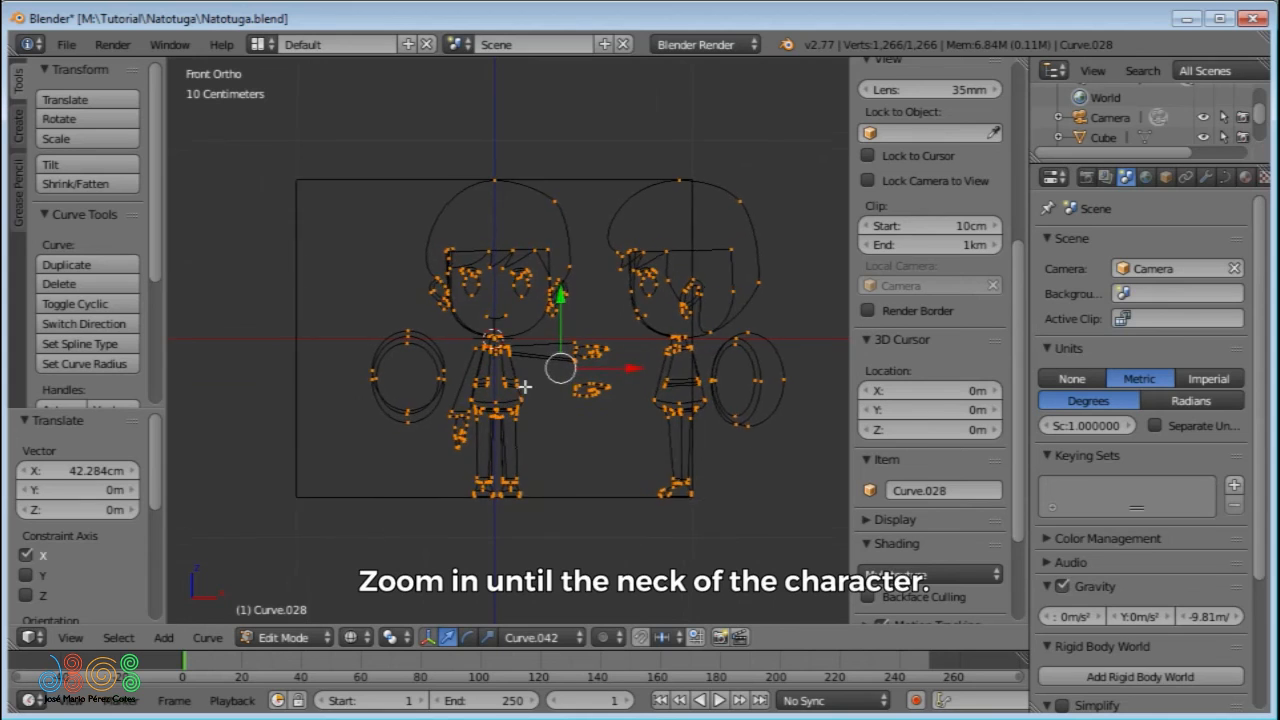
{"action": "scroll", "coordinate": [524, 387], "scroll_direction": "up", "scroll_amount": 8}
{"action": "scroll", "coordinate": [557, 264], "scroll_direction": "up", "scroll_amount": 6}
{"action": "scroll", "coordinate": [561, 240], "scroll_direction": "up", "scroll_amount": 2}
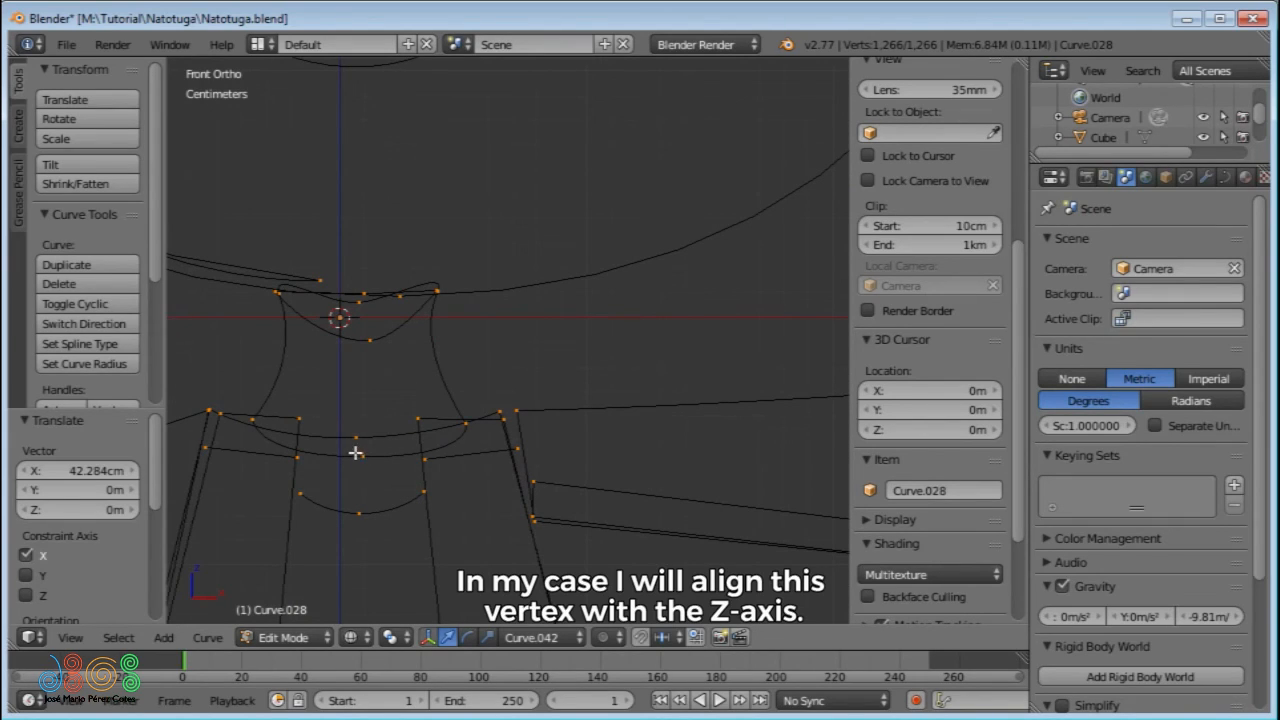
{"action": "key", "text": "g"}
{"action": "key", "text": "x"}
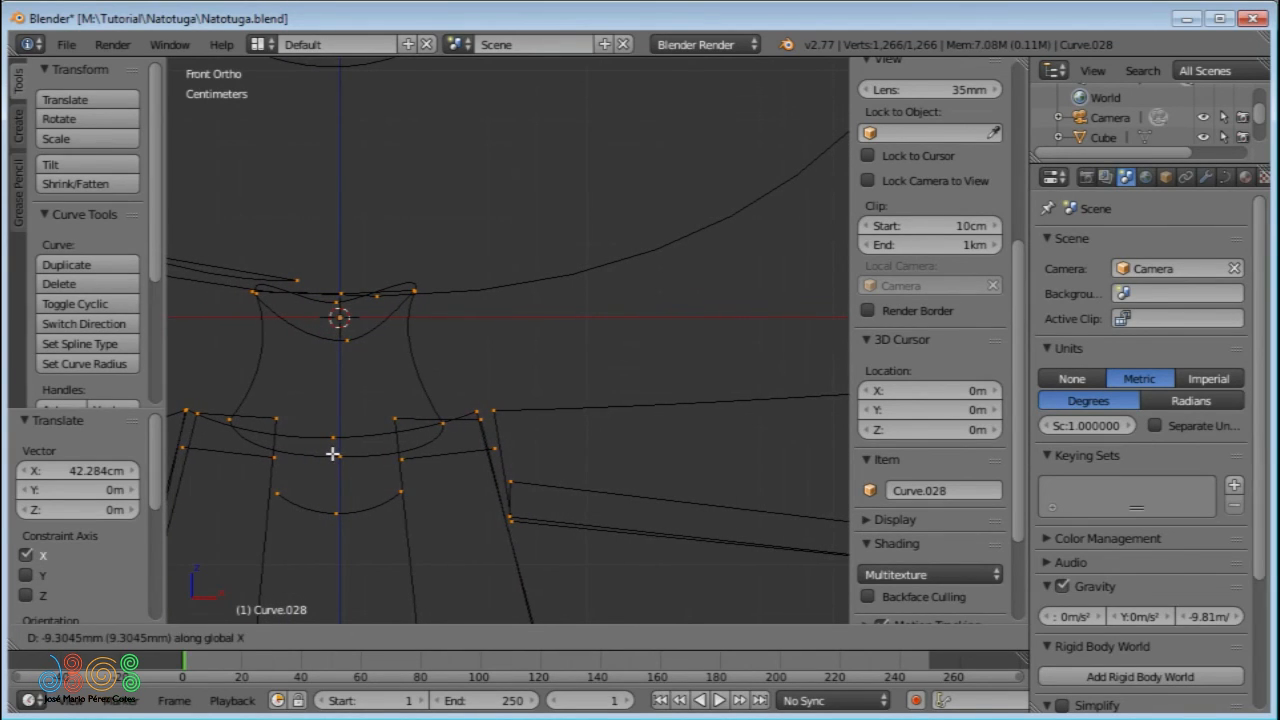
{"action": "left_click", "coordinate": [333, 453]}
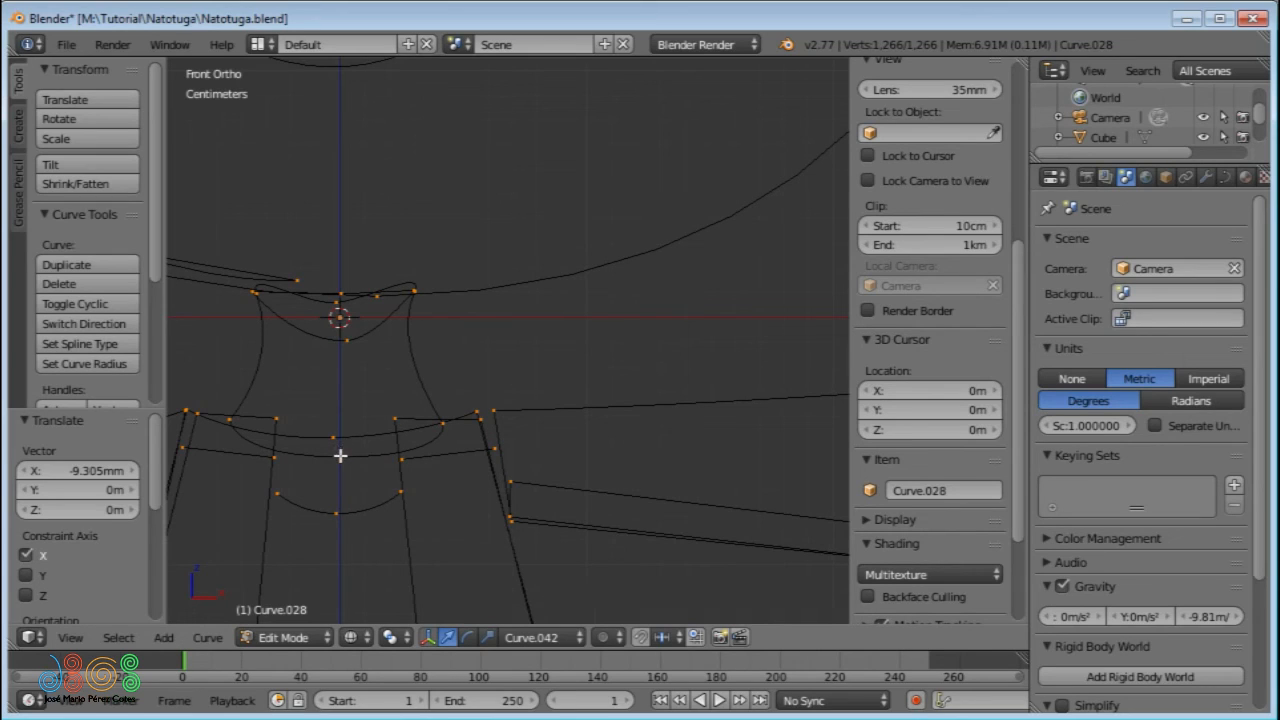
{"action": "key", "text": "Tab"}
{"action": "key", "text": "Tab"}
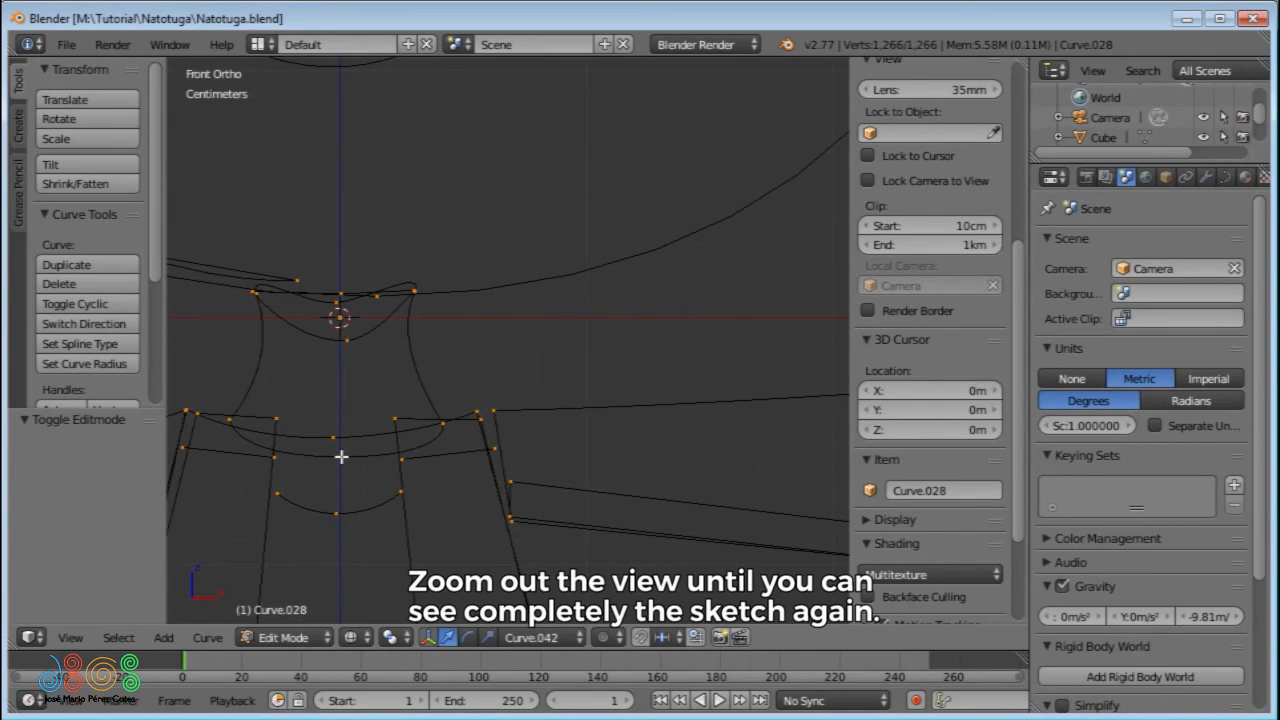
- Box-select all points of the side-view figure and its ring, and rotate them 90° about the global Z axis
{"action": "scroll", "coordinate": [341, 456], "scroll_direction": "down", "scroll_amount": 6}
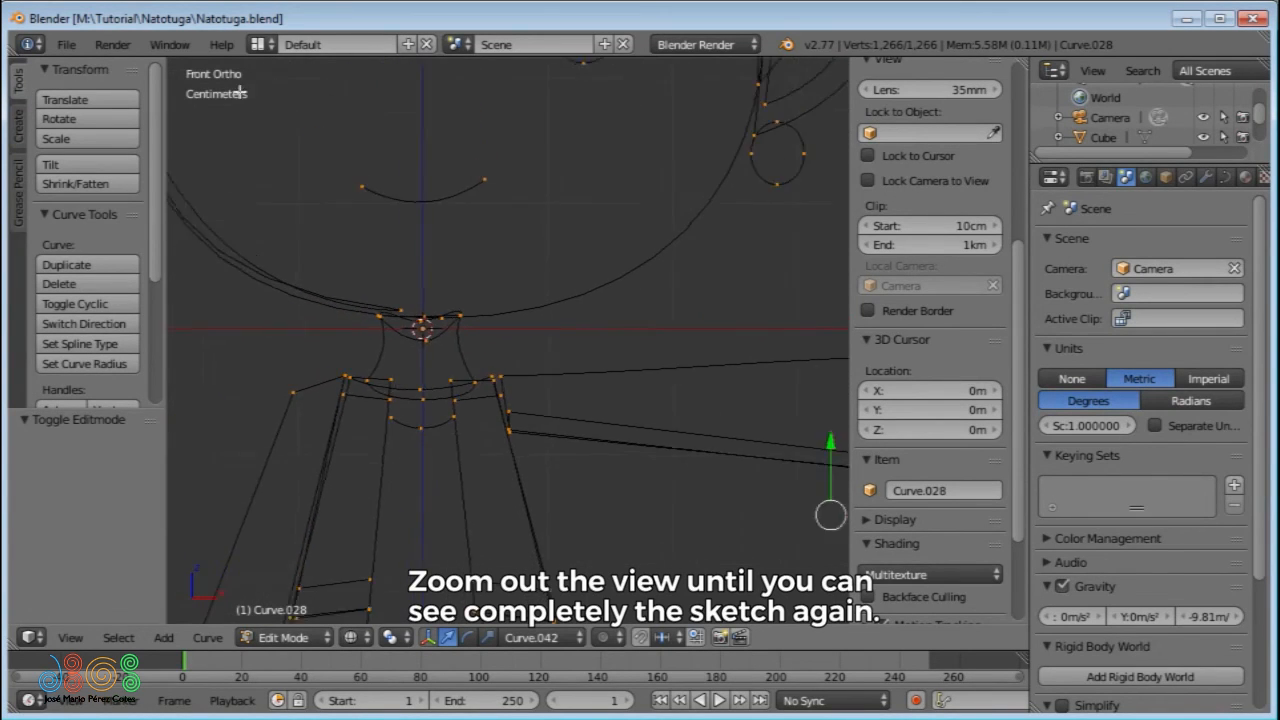
{"action": "scroll", "coordinate": [188, 203], "scroll_direction": "down", "scroll_amount": 5}
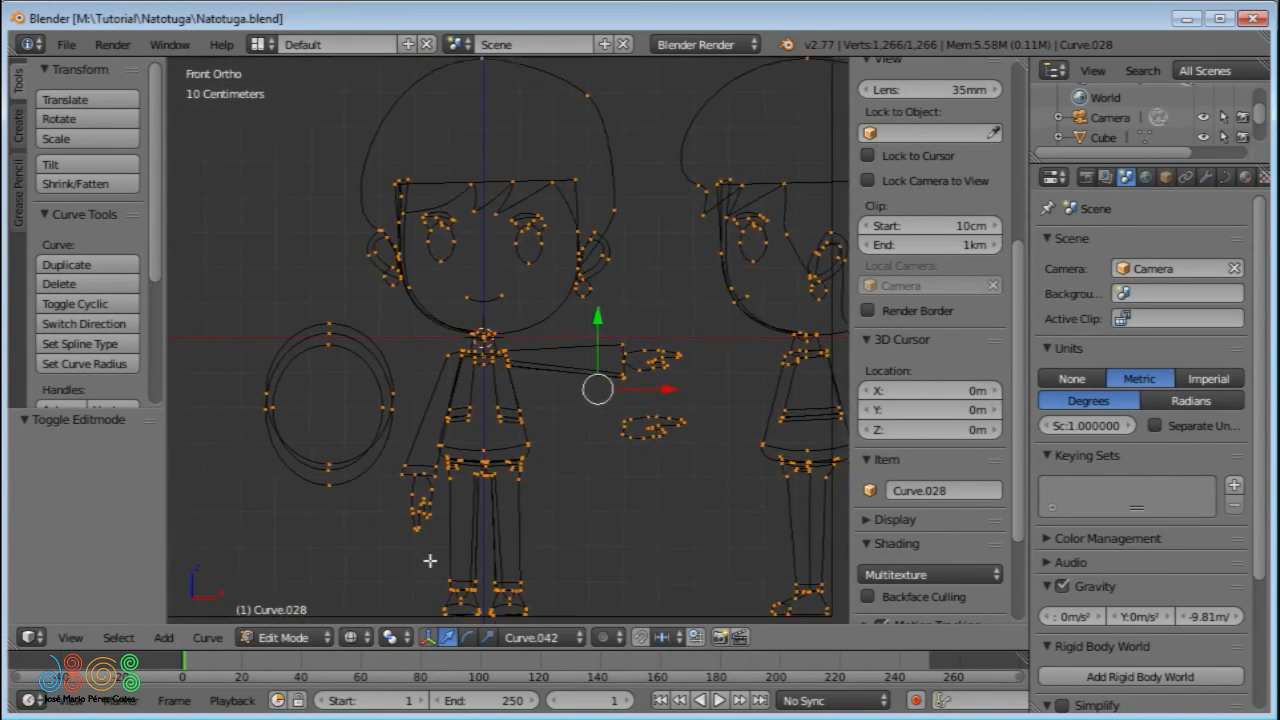
{"action": "scroll", "coordinate": [640, 481], "scroll_direction": "down", "scroll_amount": 2}
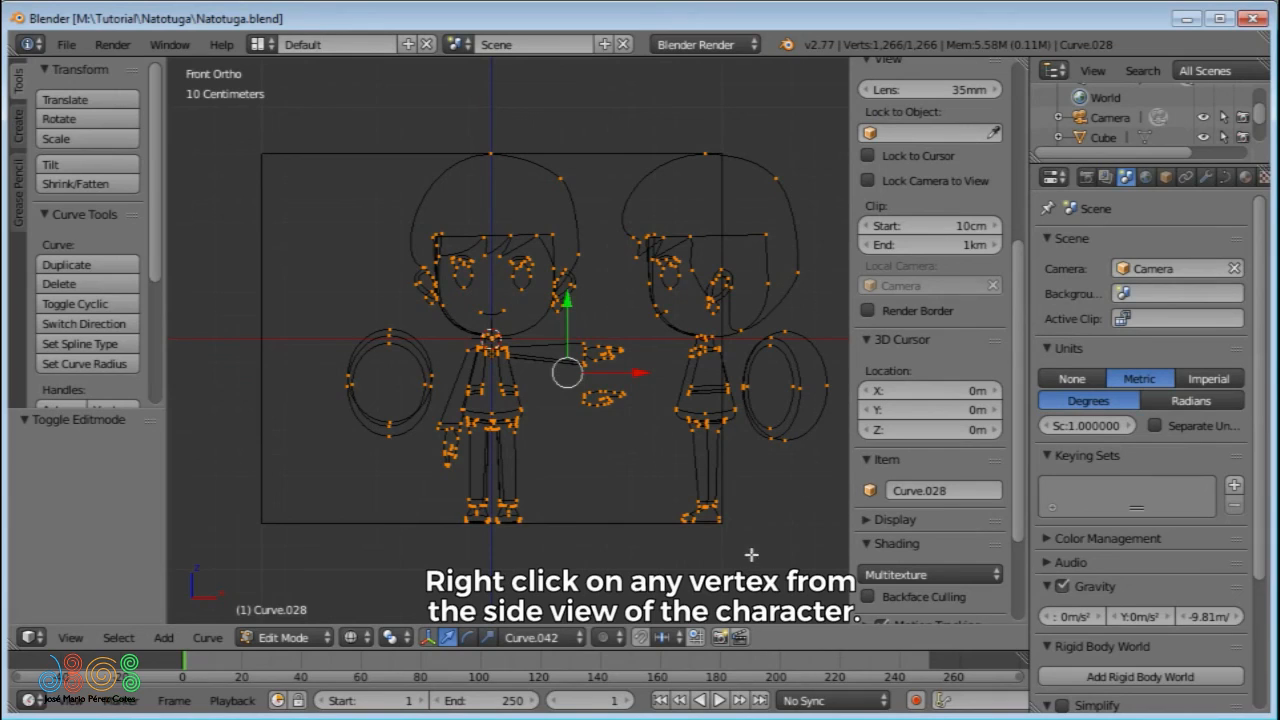
{"action": "right_click", "coordinate": [788, 328]}
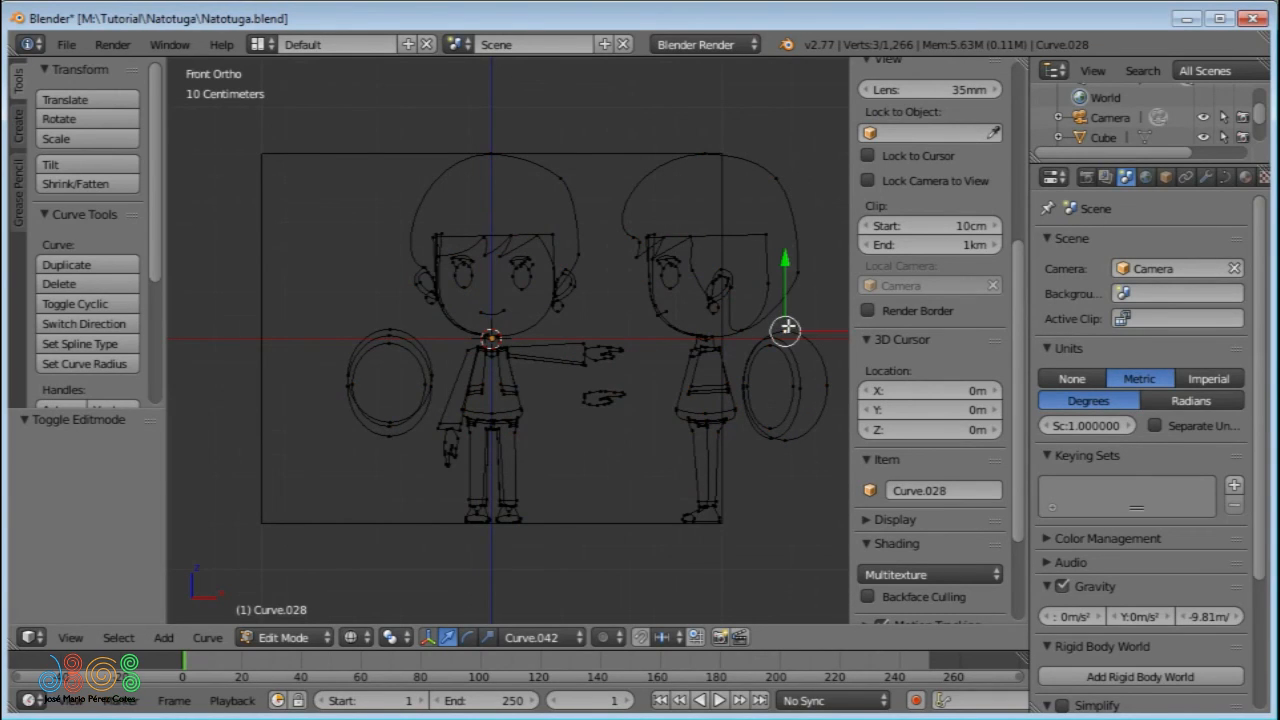
{"action": "key", "text": "b"}
{"action": "left_click_drag", "start_coordinate": [833, 145], "coordinate": [629, 559]}
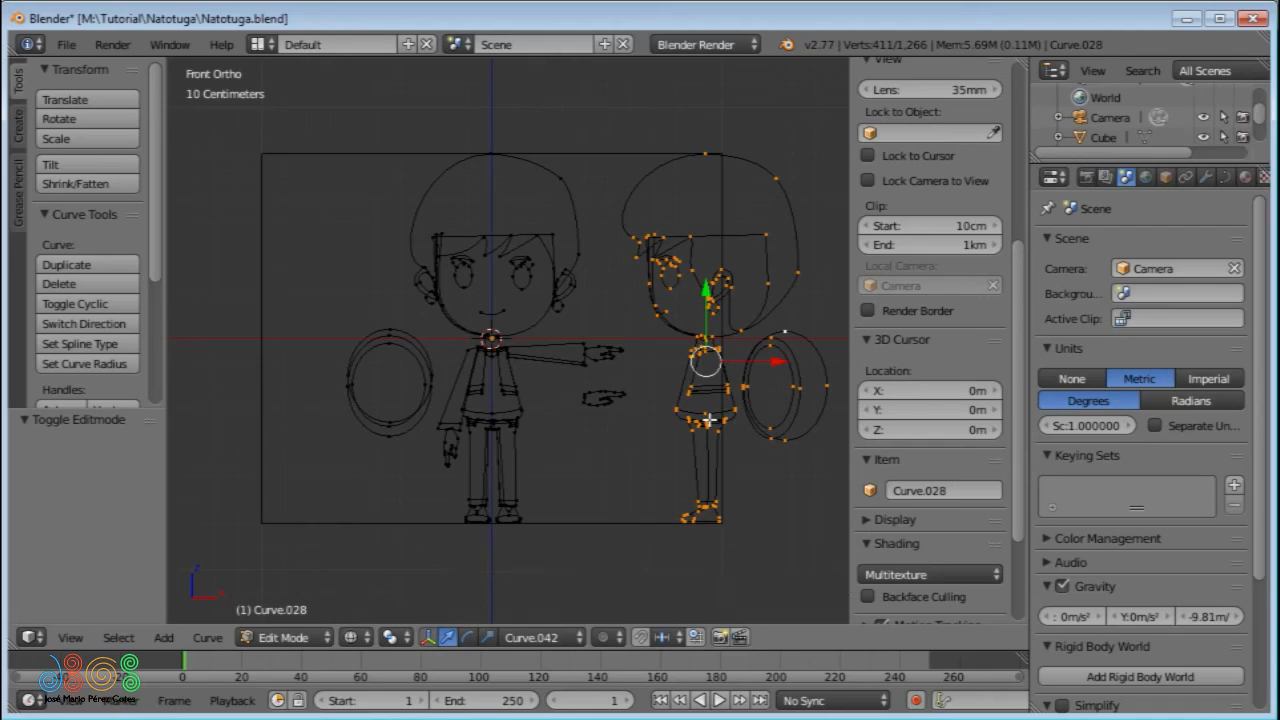
{"action": "key", "text": "r"}
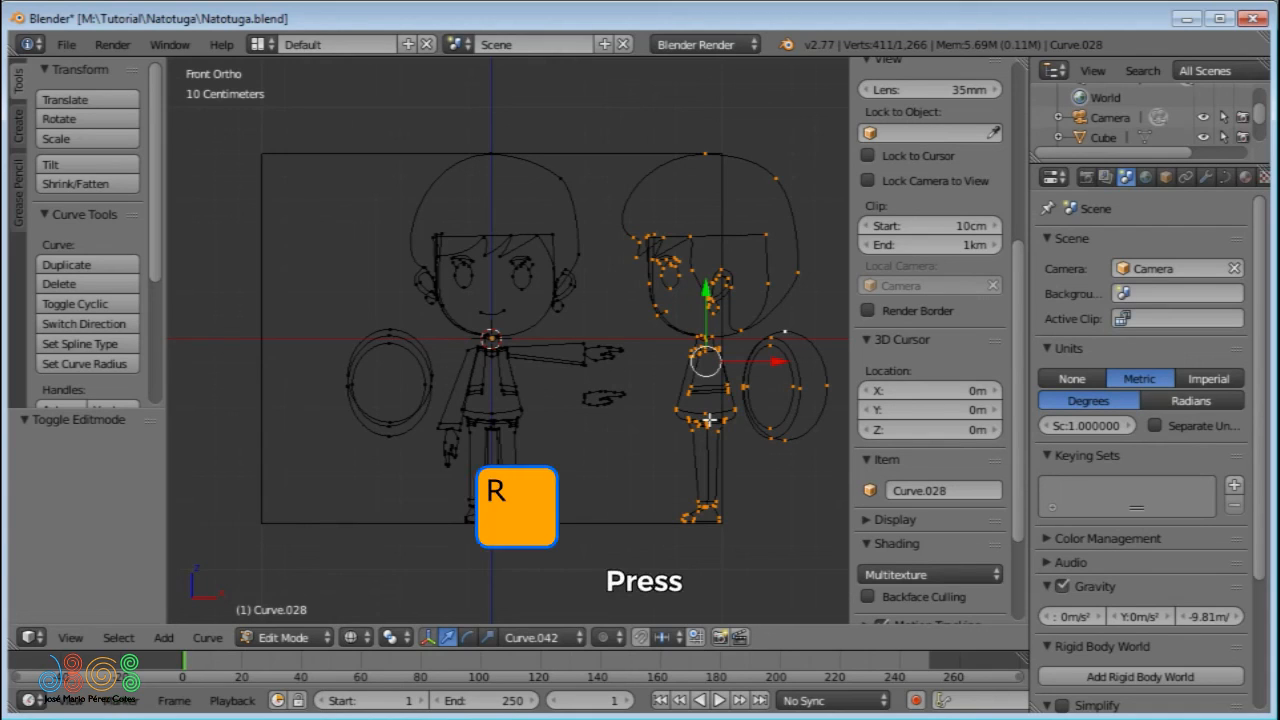
{"action": "key", "text": "z"}
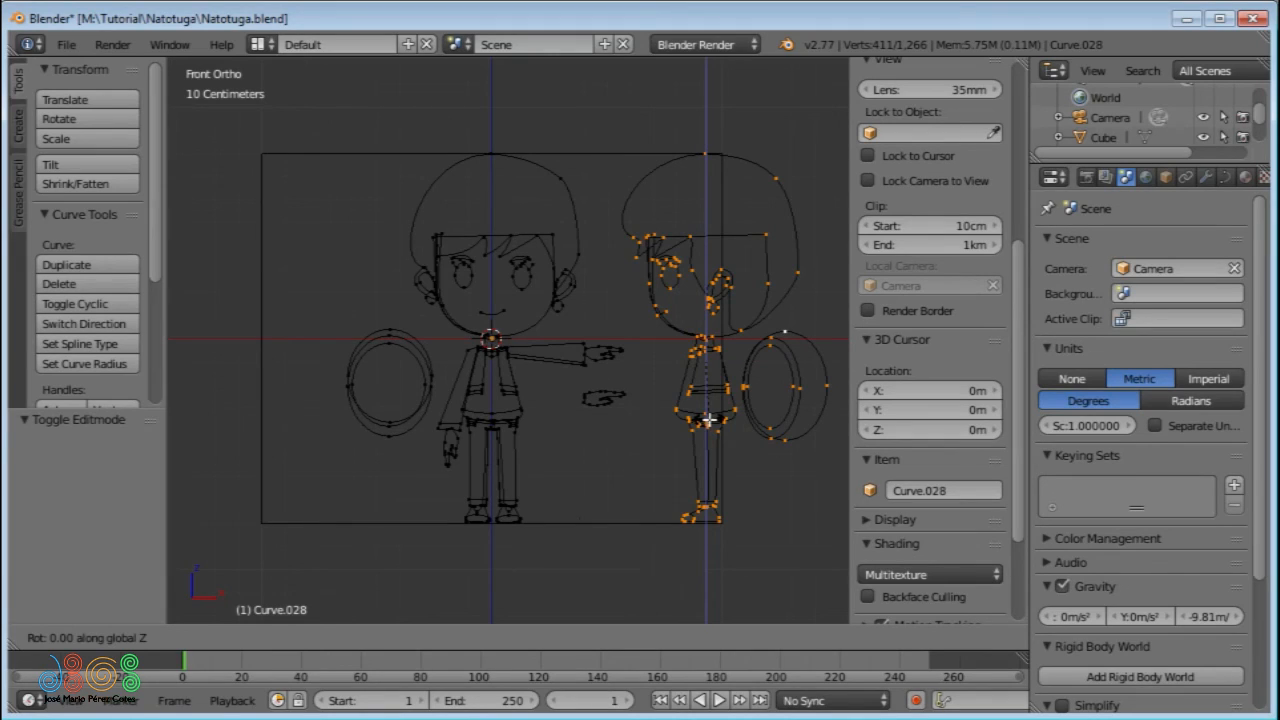
{"action": "type", "text": "90"}
{"action": "key", "text": "Return"}
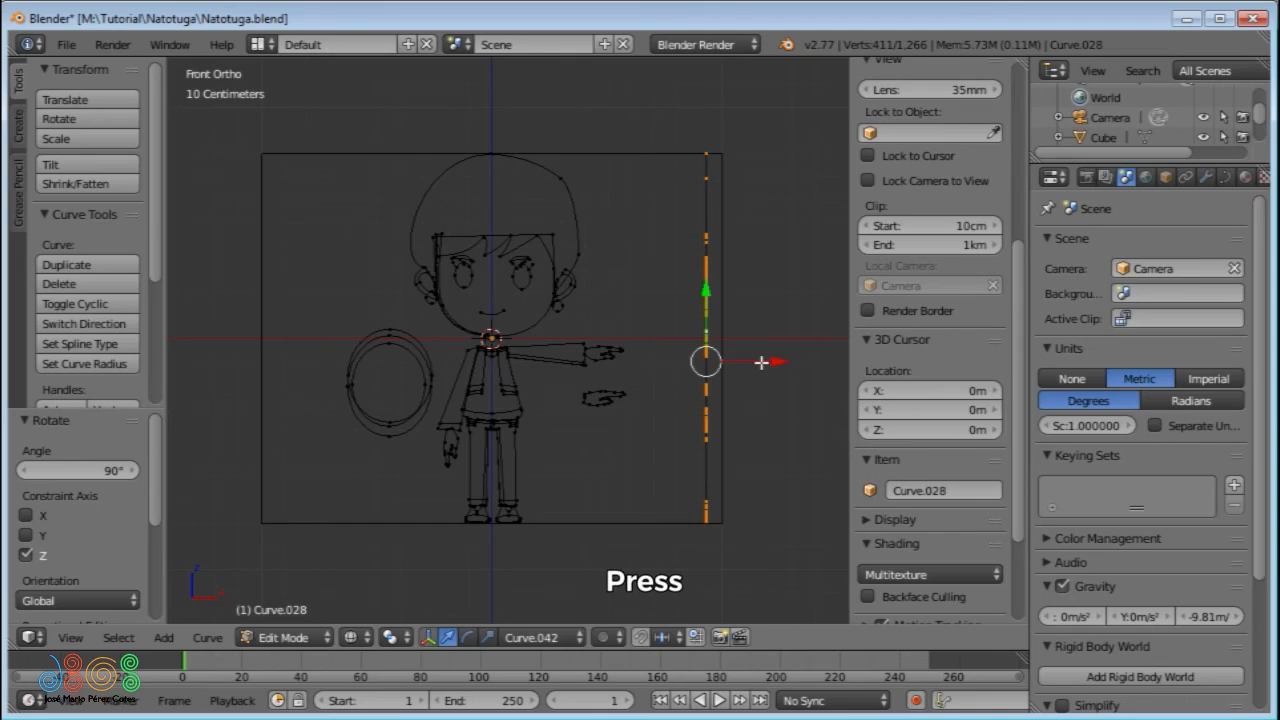
- Move the rotated side view about -93.05 cm along X onto the front figure's centre line, and return to Object Mode
{"action": "key", "text": "g"}
{"action": "key", "text": "x"}
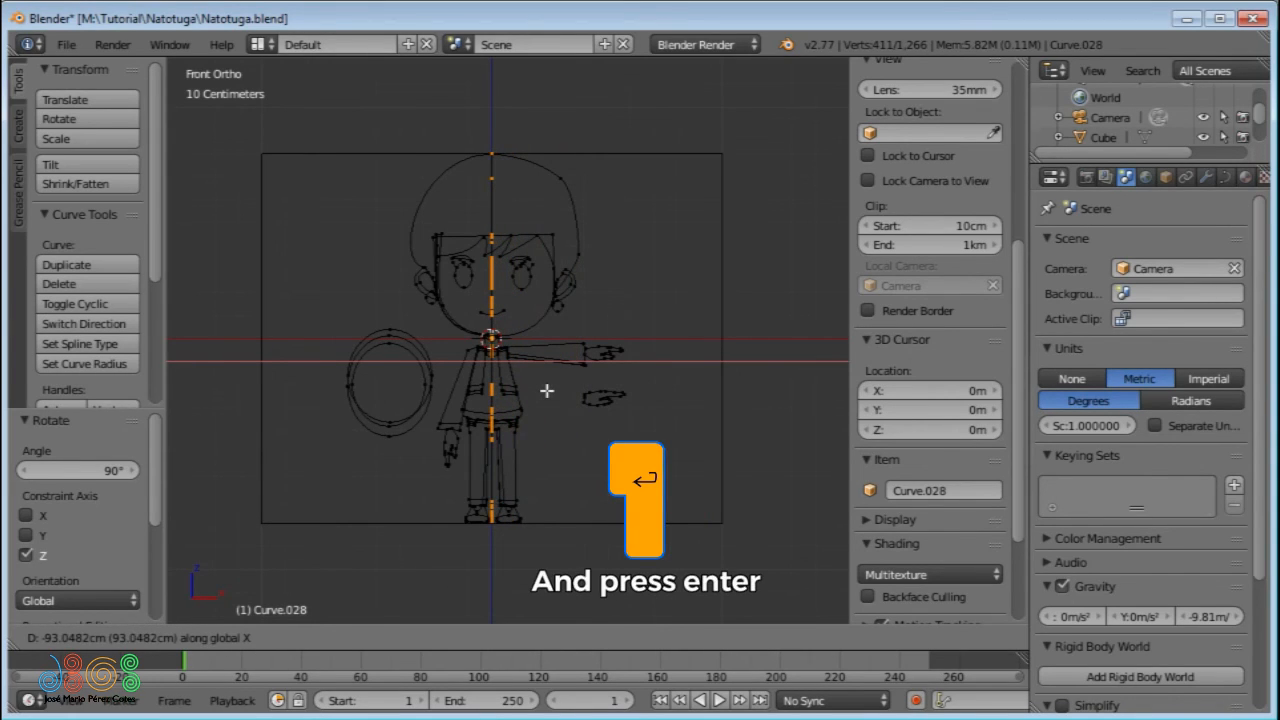
{"action": "key", "text": "Return"}
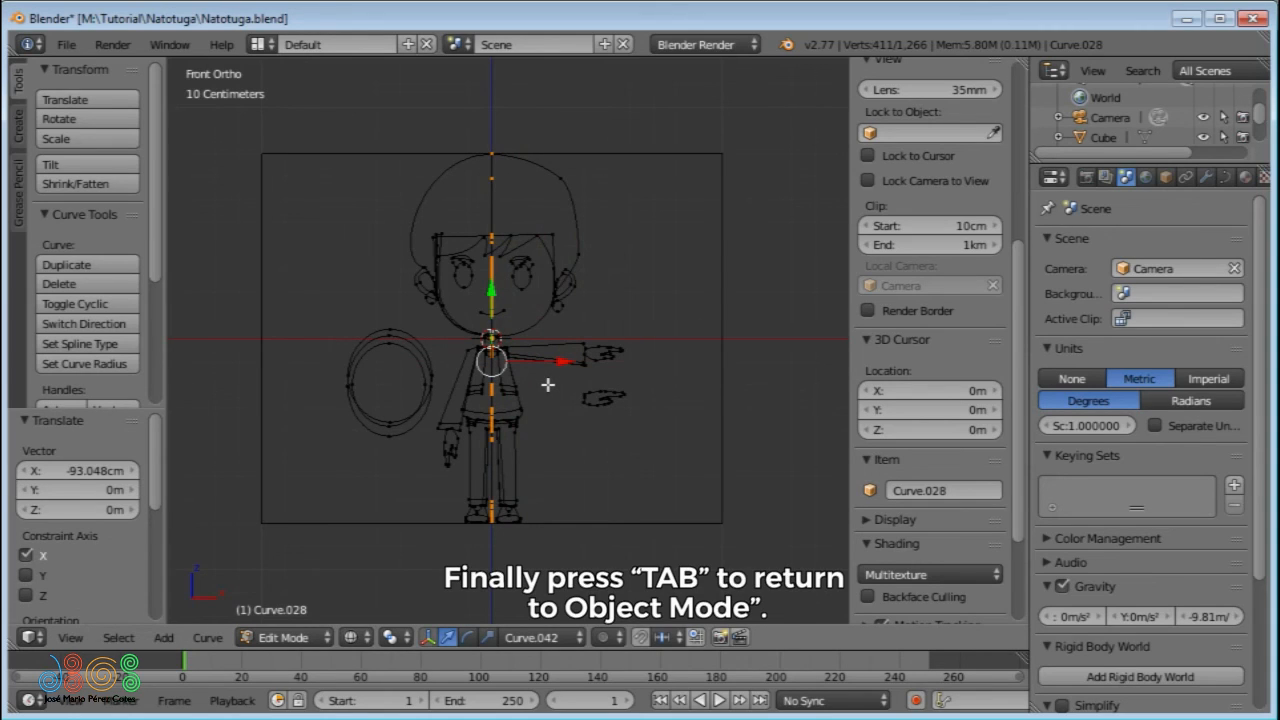
{"action": "key", "text": "Tab"}
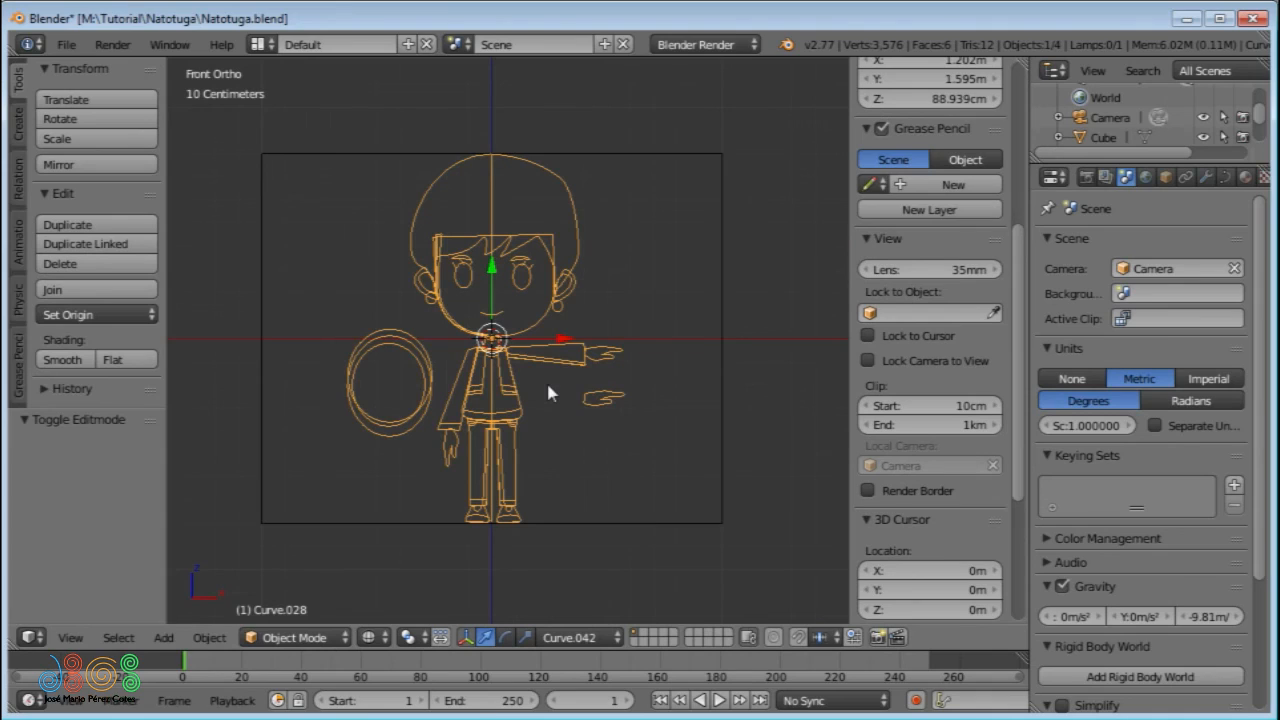